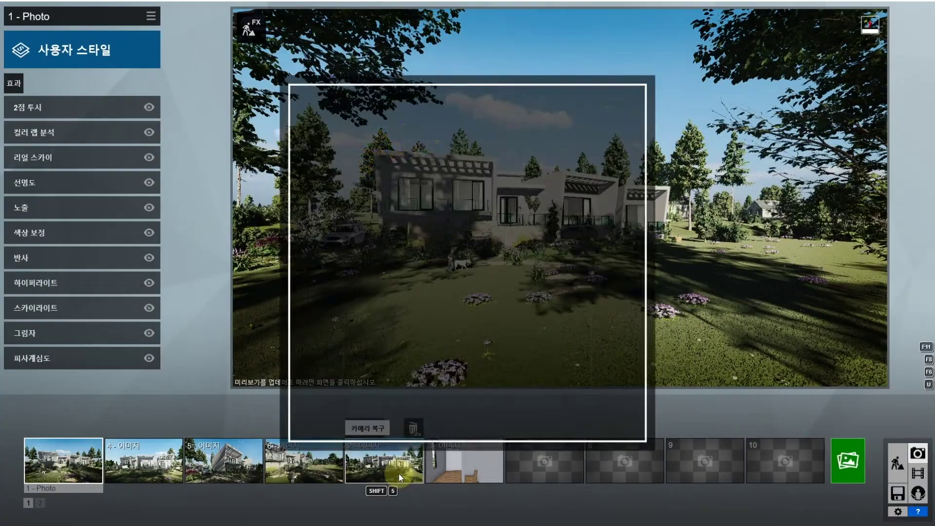
Review the saved photo views 2 and 6, and play back the first movie clip
{"action": "left_click", "coordinate": [398, 472]}
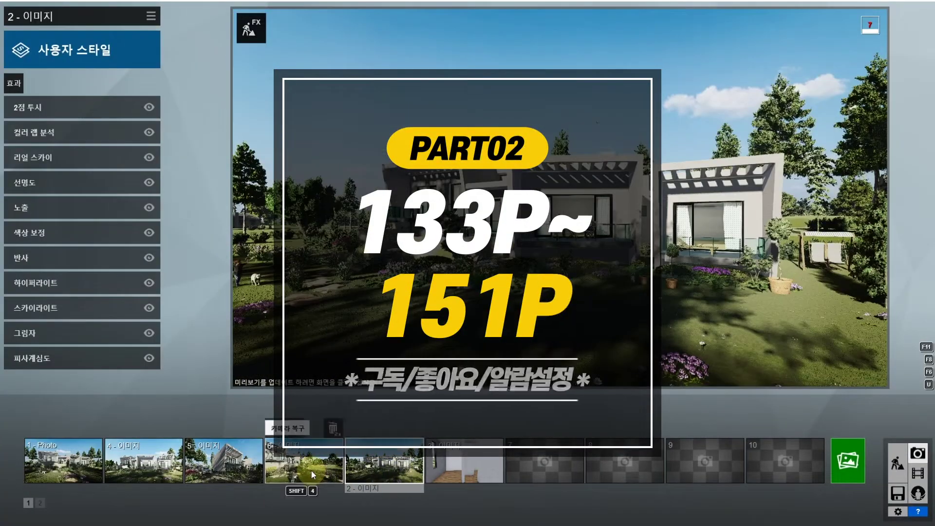
{"action": "left_click", "coordinate": [311, 470]}
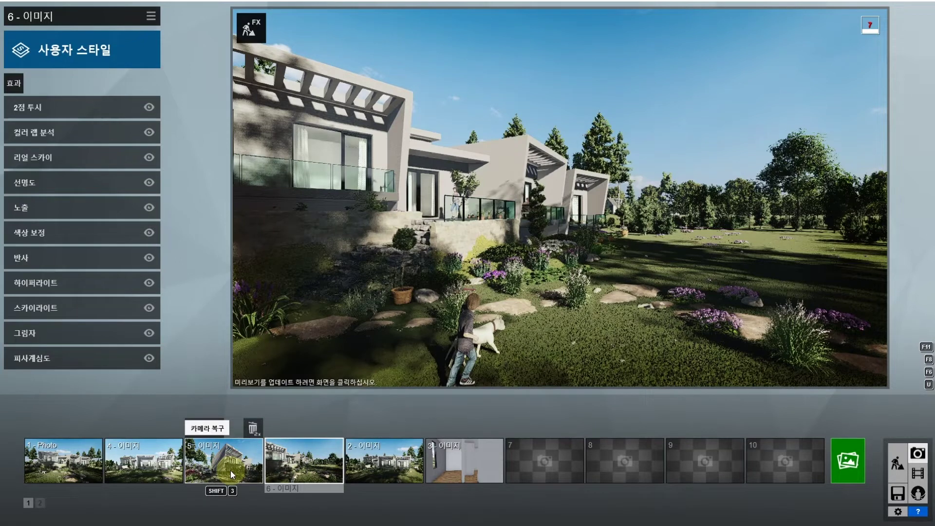
{"action": "left_click", "coordinate": [919, 472]}
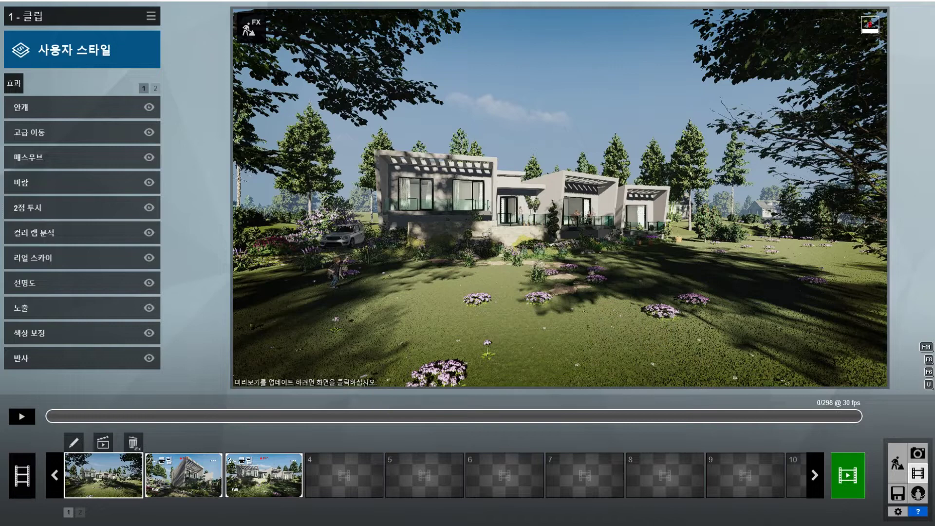
{"action": "left_click", "coordinate": [24, 417]}
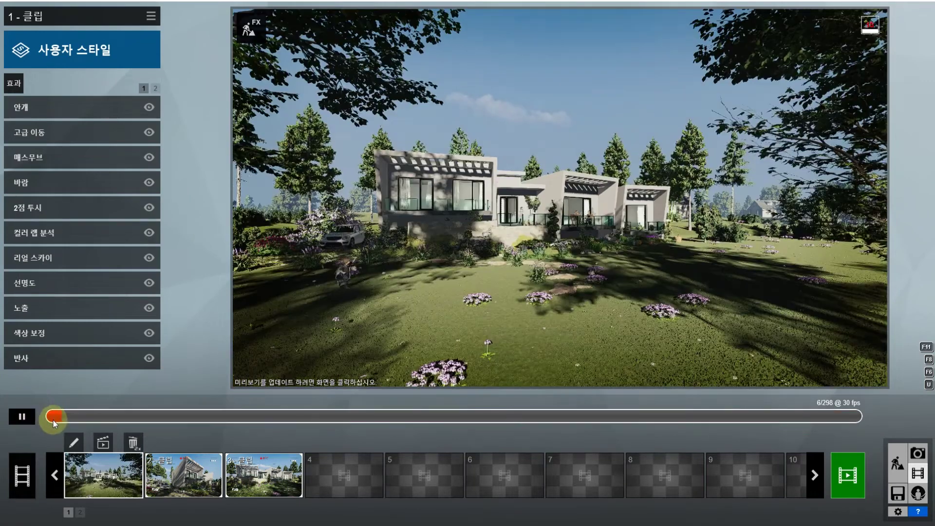
Select the empty fourth movie clip slot and bring the build scene's camera to the saved view of photo 6
{"action": "left_click", "coordinate": [344, 475]}
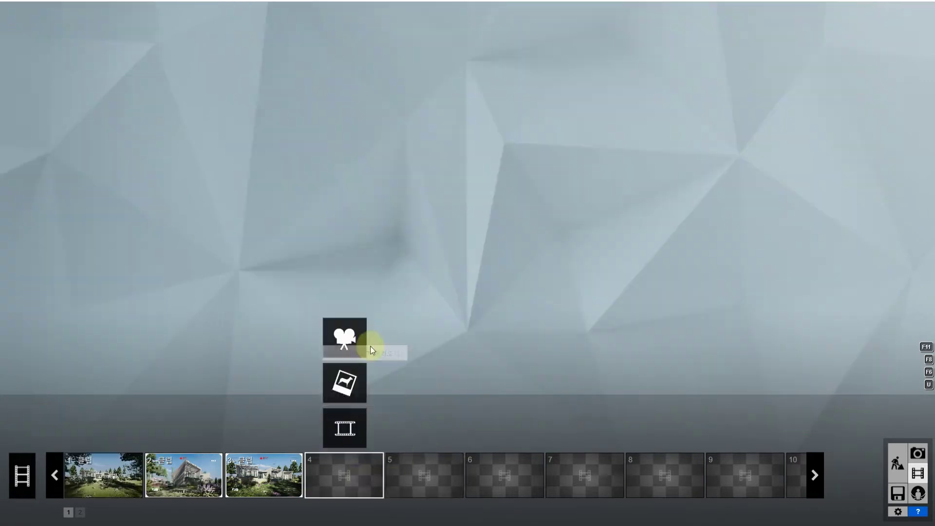
{"action": "left_click", "coordinate": [919, 453]}
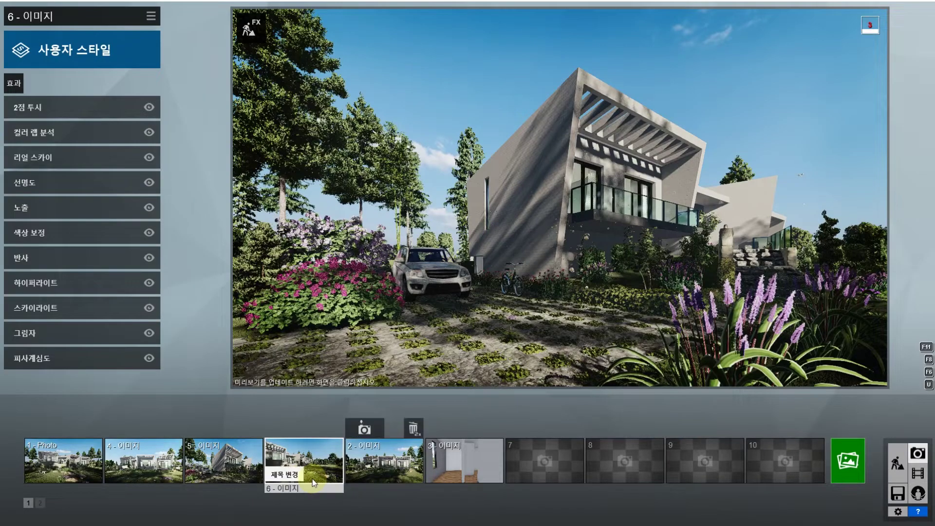
{"action": "left_click", "coordinate": [381, 464]}
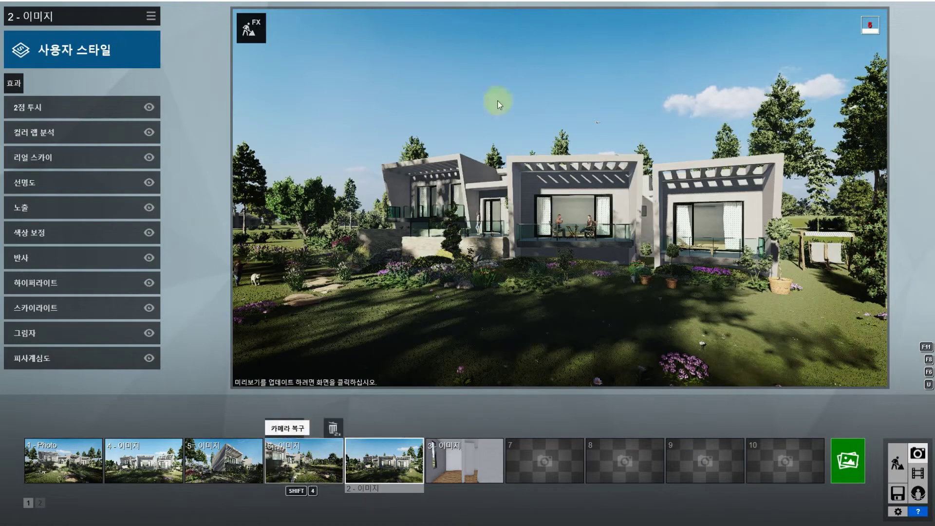
{"action": "left_click", "coordinate": [319, 471]}
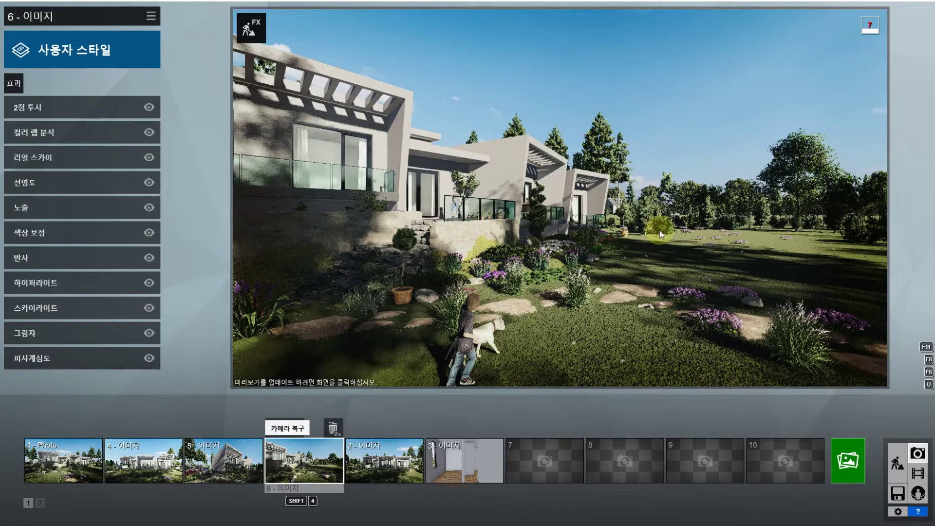
{"action": "left_click", "coordinate": [898, 467]}
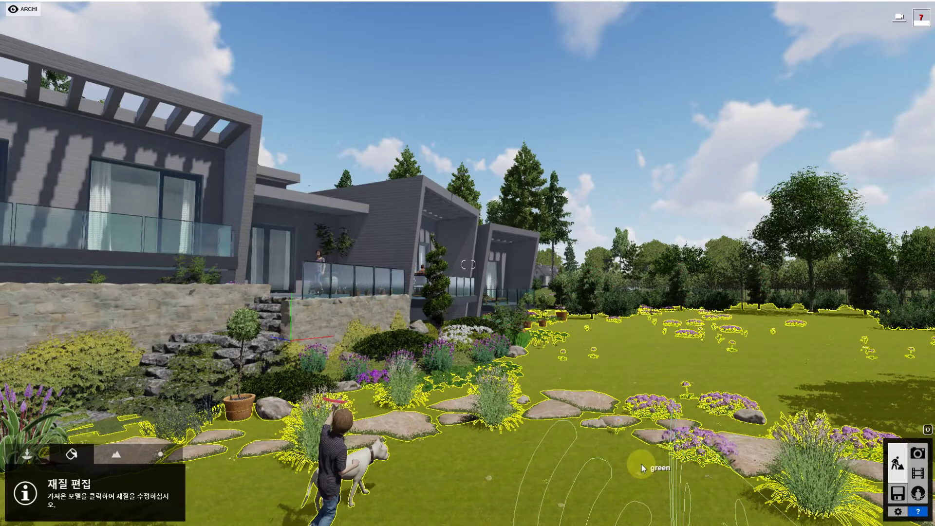
Record a new camera path in the fourth clip slot with two keyframes, moving the camera forward between them toward the garden
{"action": "left_click", "coordinate": [923, 475]}
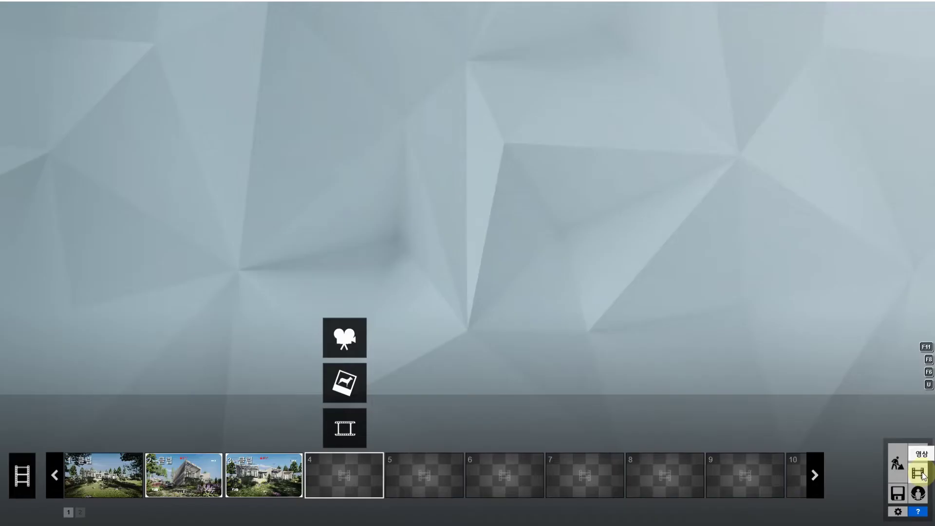
{"action": "left_click", "coordinate": [347, 343]}
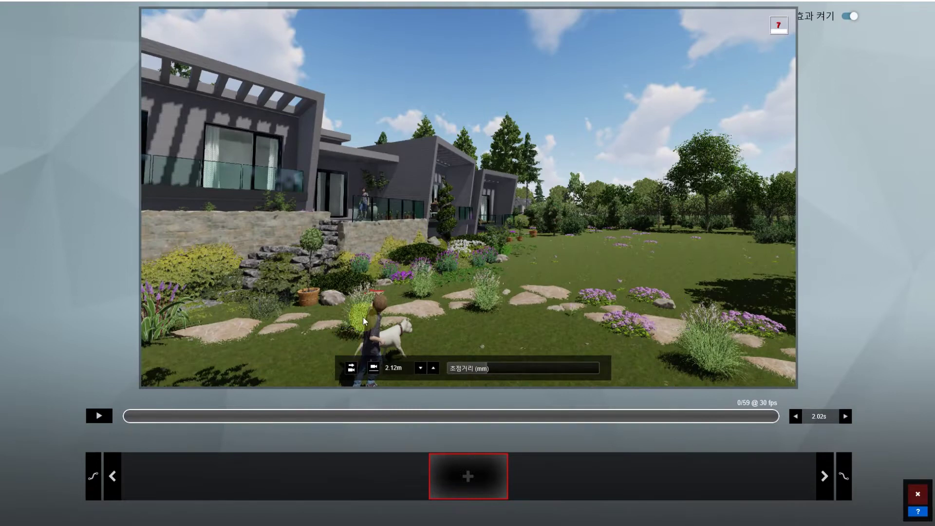
{"action": "left_click", "coordinate": [468, 475]}
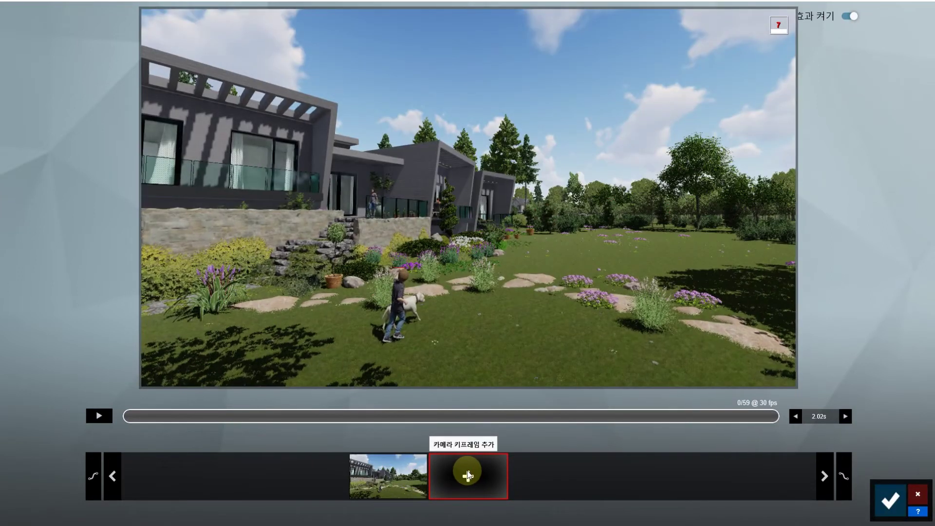
{"action": "key", "text": "w"}
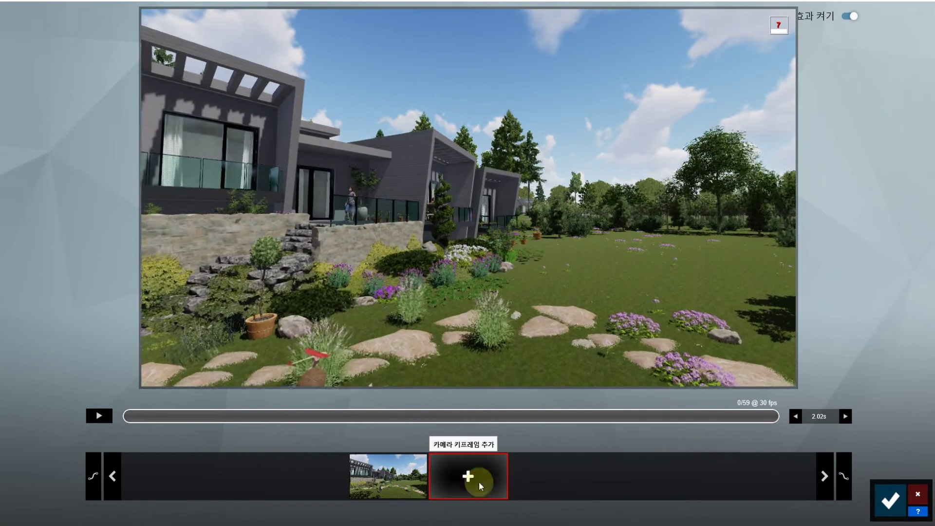
{"action": "left_click", "coordinate": [475, 476]}
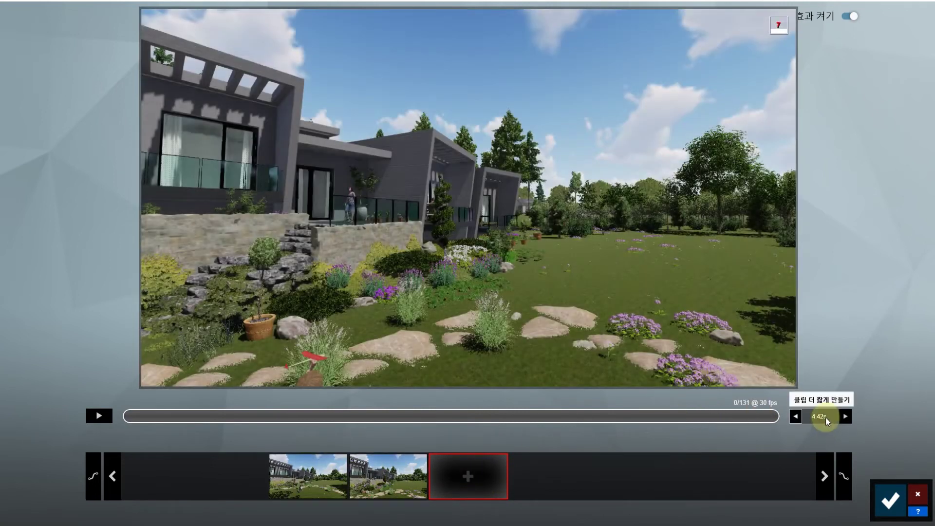
Set the clip's duration to 10 seconds and play it back to check the camera movement past the boy and dog
{"action": "left_click", "coordinate": [820, 416]}
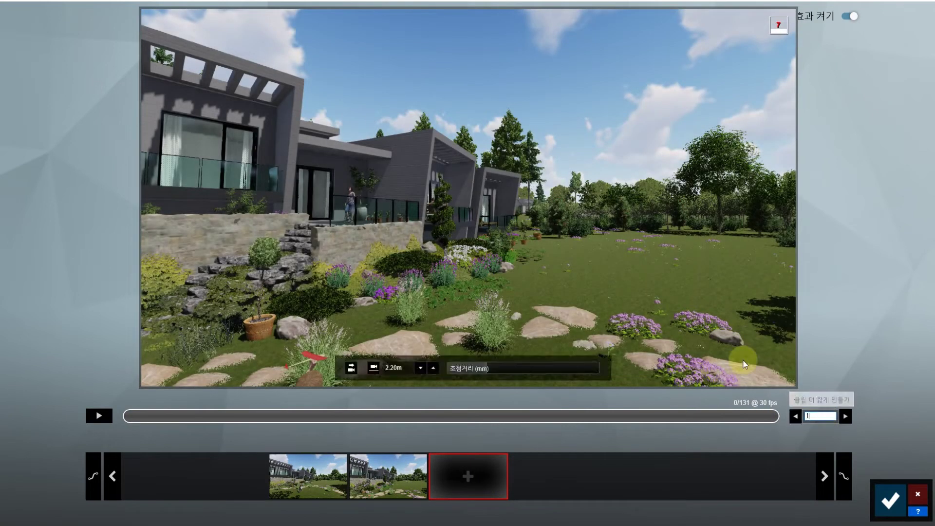
{"action": "type", "text": "10"}
{"action": "left_click", "coordinate": [104, 416]}
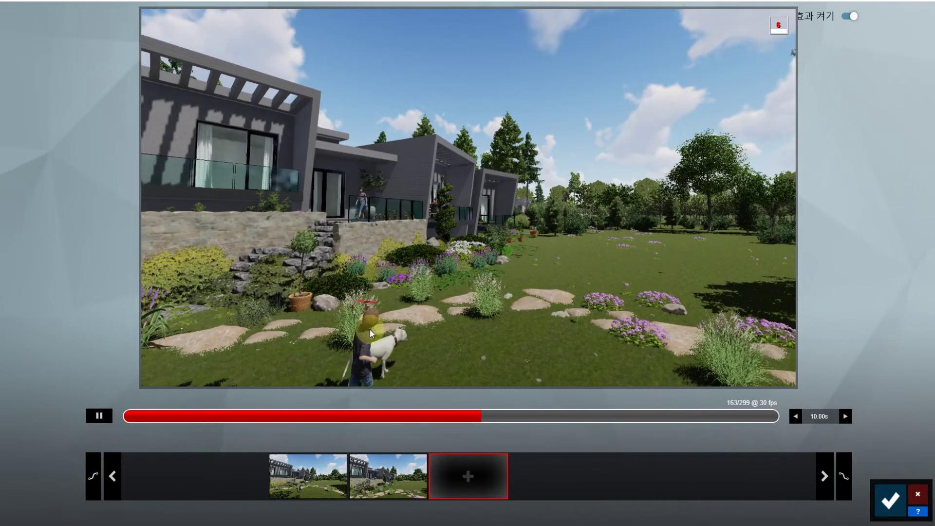
{"action": "mouse_move", "coordinate": [369, 329]}
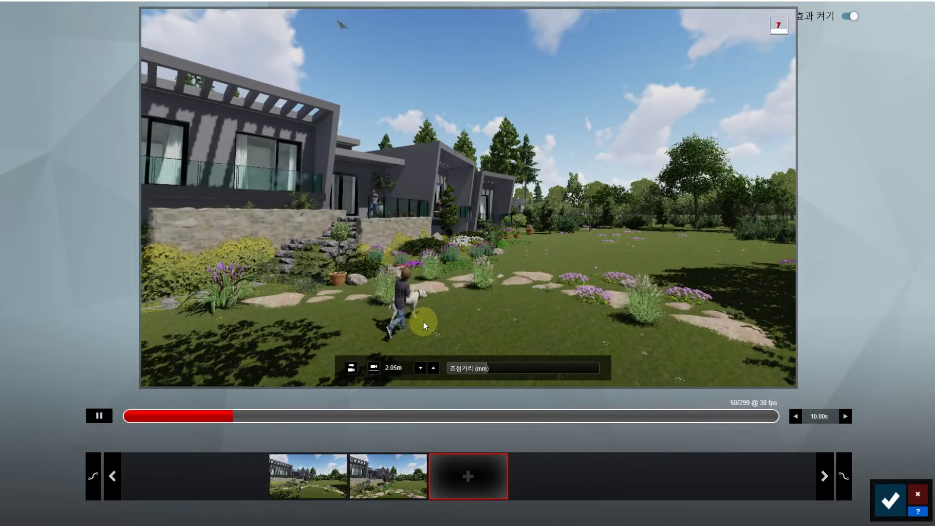
{"action": "left_click", "coordinate": [99, 416]}
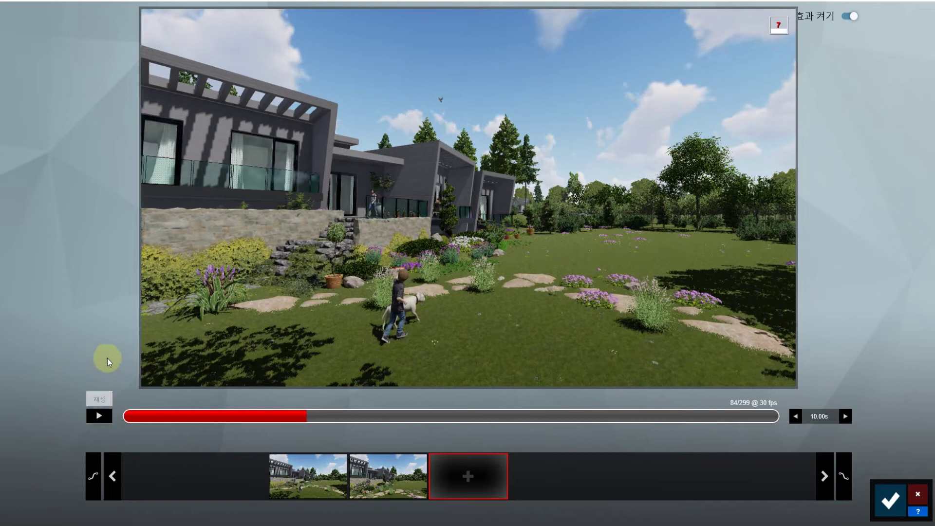
Scrub through the recorded path from its middle back to the start, and save the clip
{"action": "mouse_move", "coordinate": [486, 294]}
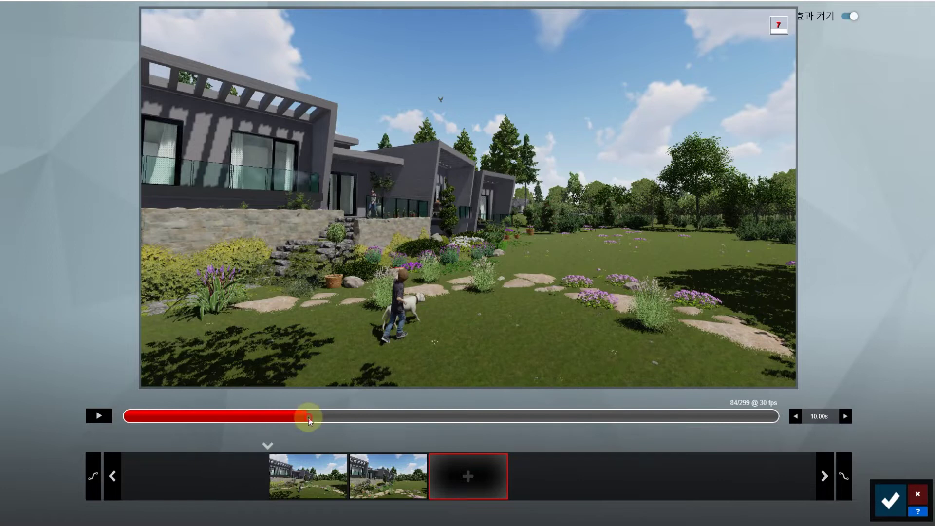
{"action": "left_click_drag", "start_coordinate": [435, 420], "coordinate": [492, 423]}
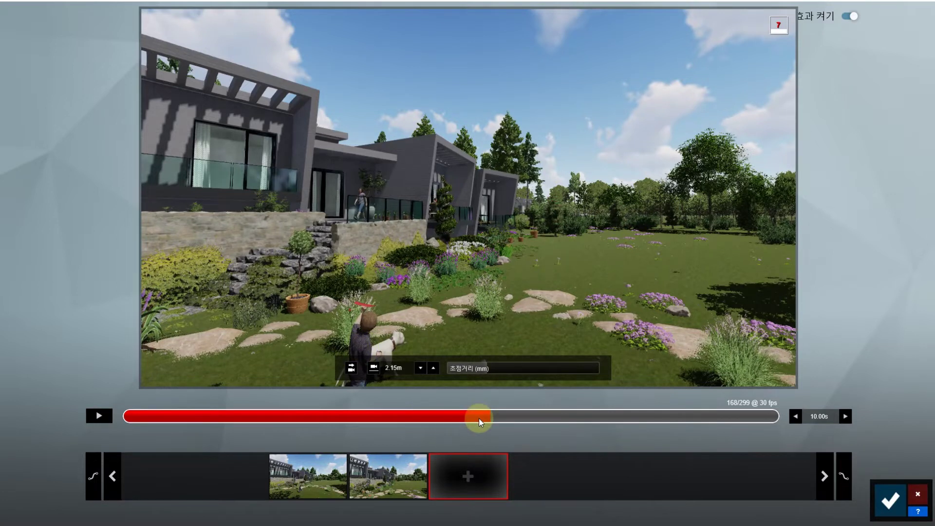
{"action": "left_click", "coordinate": [142, 418]}
{"action": "left_click", "coordinate": [890, 503]}
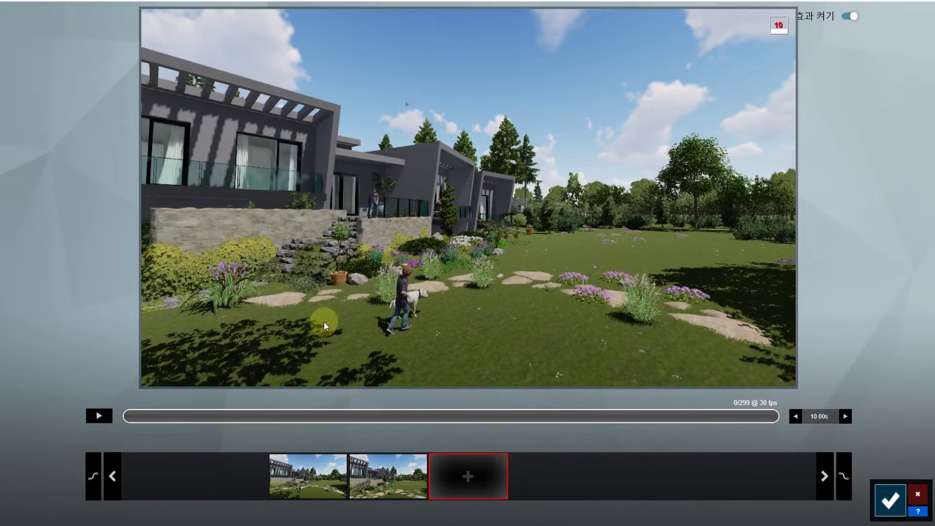
{"action": "left_click", "coordinate": [153, 15]}
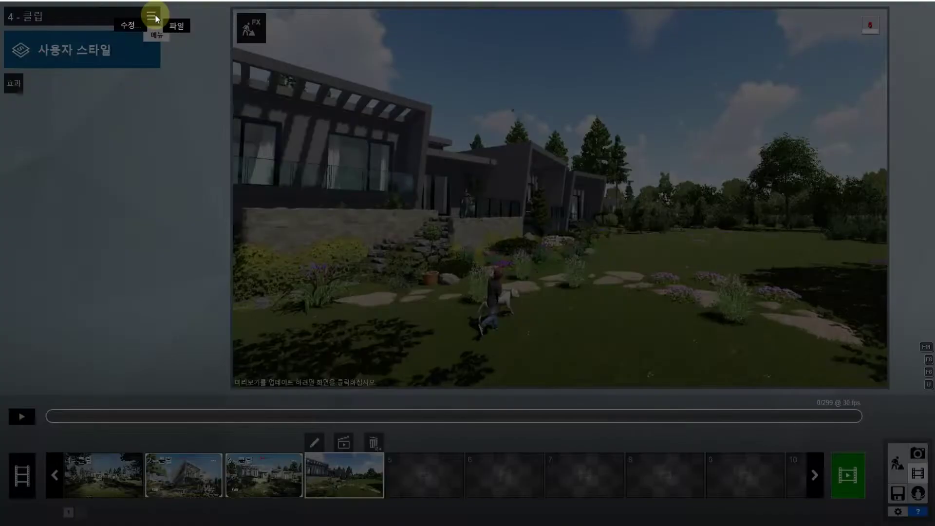
{"action": "left_click", "coordinate": [178, 28]}
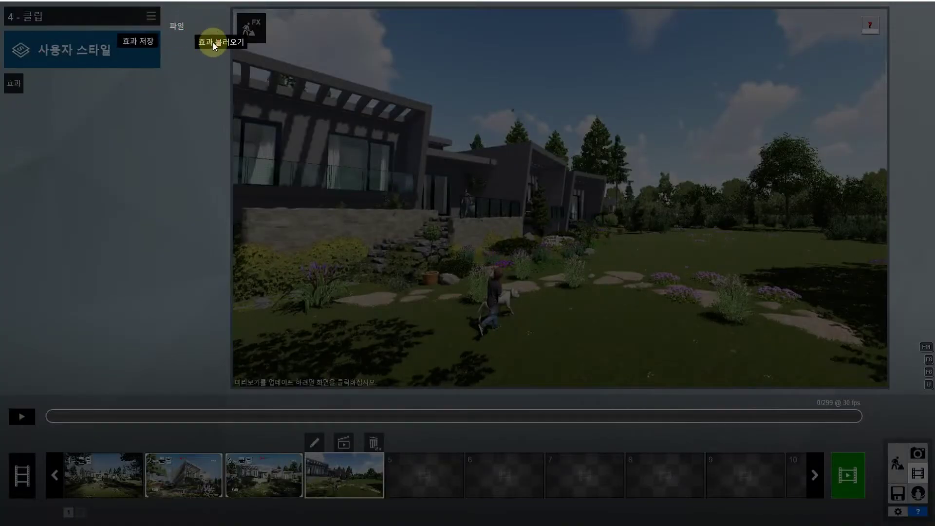
{"action": "left_click", "coordinate": [212, 43]}
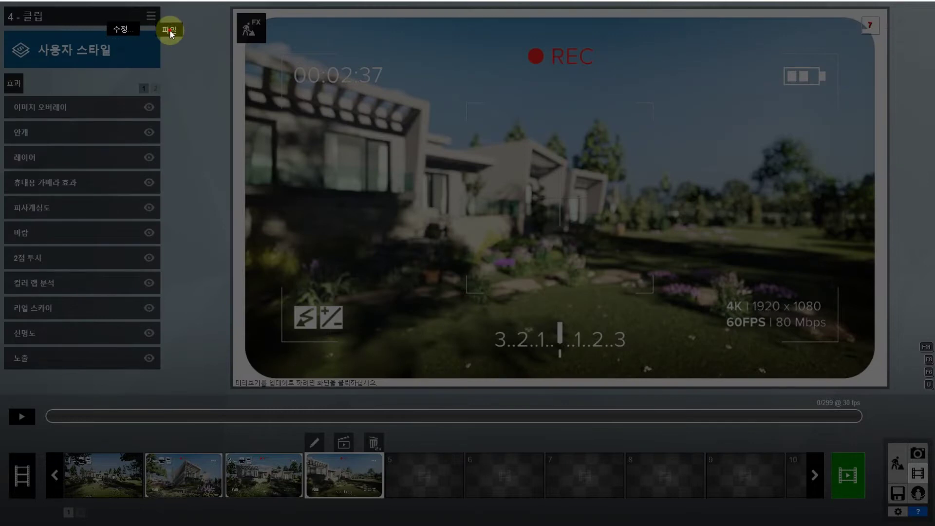
Load the saved effects set with two-point perspective, Color Lab, Real Skies and Depth of Field onto the fourth clip
{"action": "left_click", "coordinate": [170, 31]}
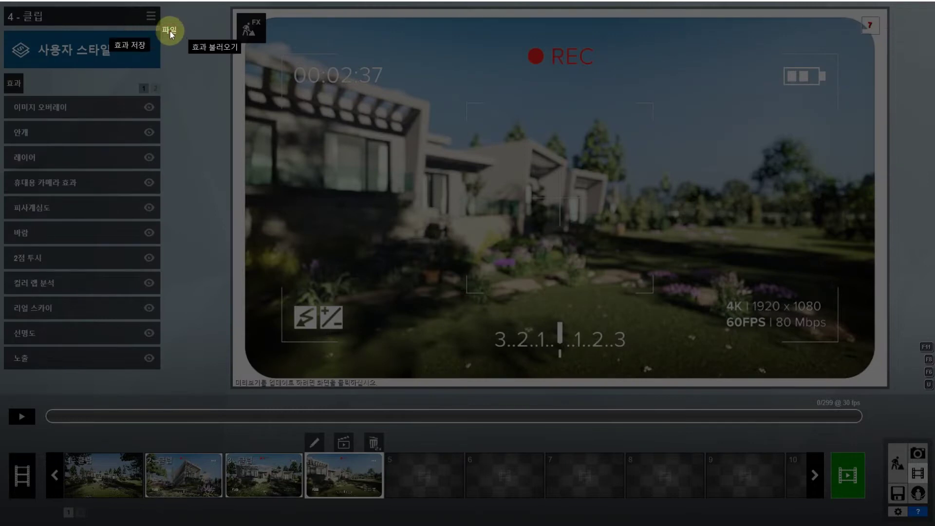
{"action": "left_click", "coordinate": [204, 46]}
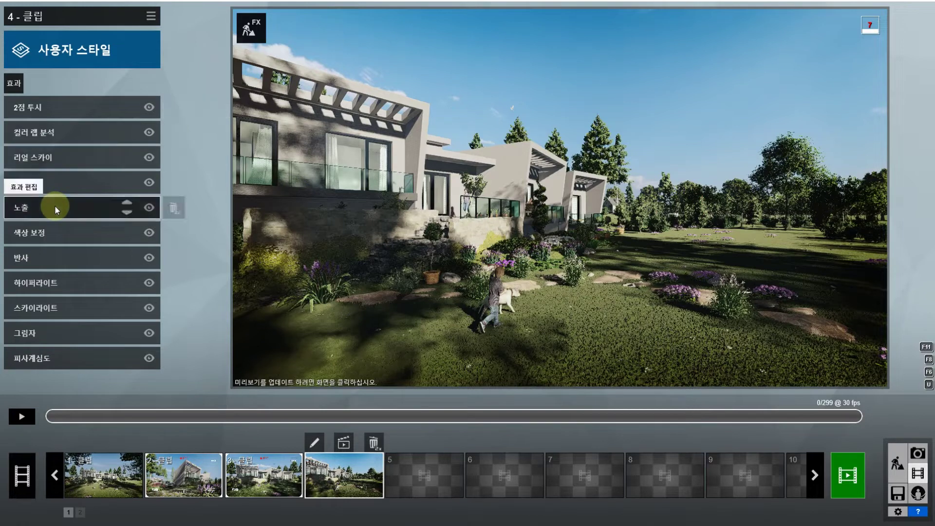
Examine the fourth clip's Real Skies, Color Lab and two-point perspective effect settings
{"action": "left_click", "coordinate": [49, 159]}
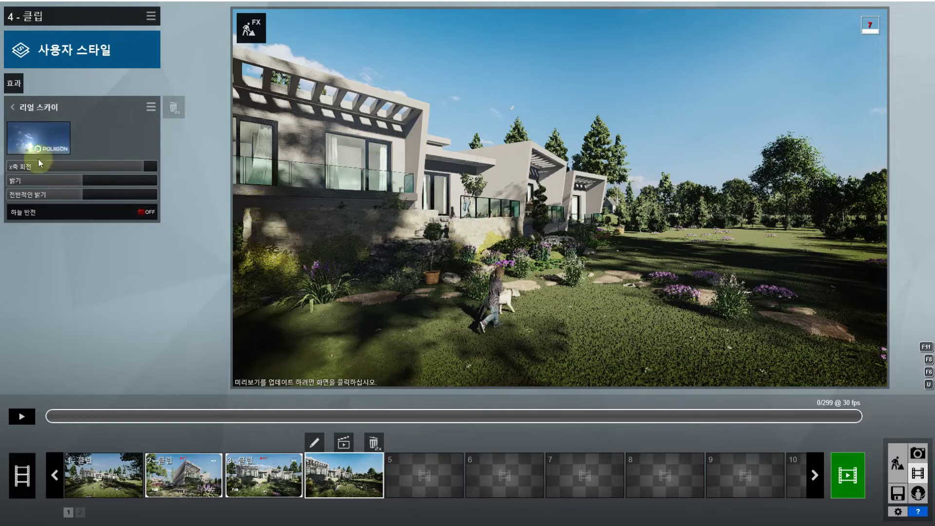
{"action": "left_click", "coordinate": [13, 108]}
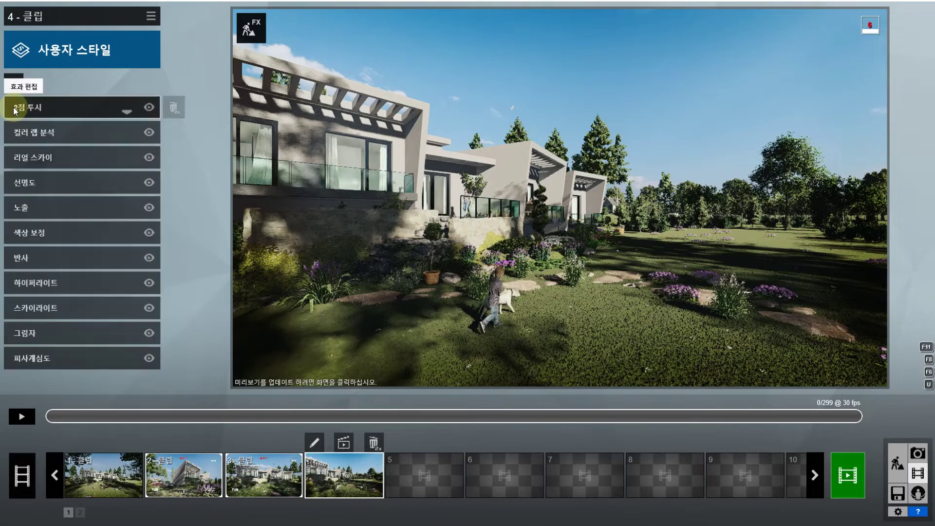
{"action": "left_click", "coordinate": [36, 132]}
{"action": "left_click", "coordinate": [38, 140]}
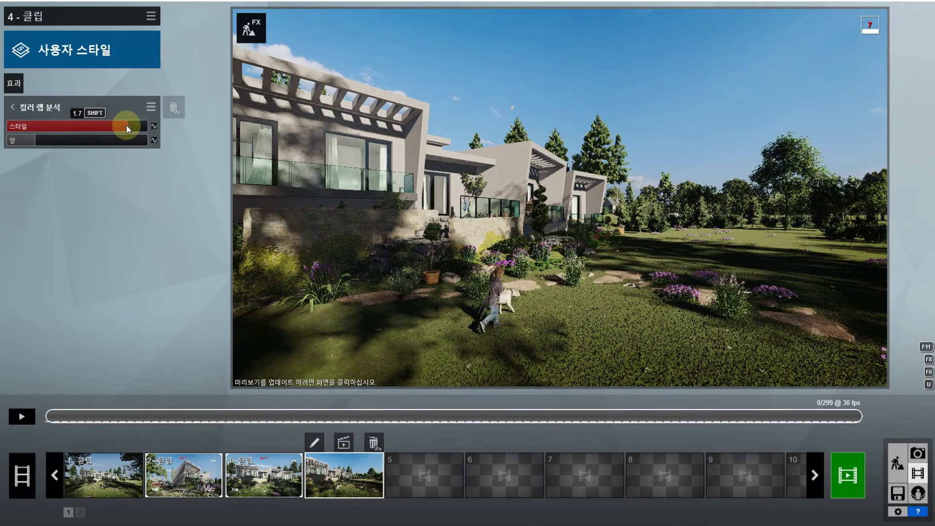
{"action": "left_click", "coordinate": [29, 108]}
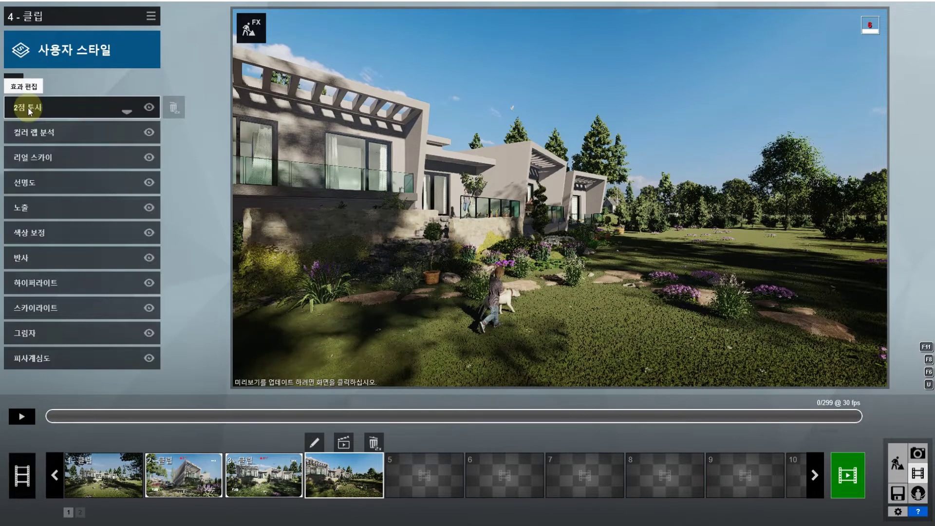
{"action": "left_click", "coordinate": [29, 109]}
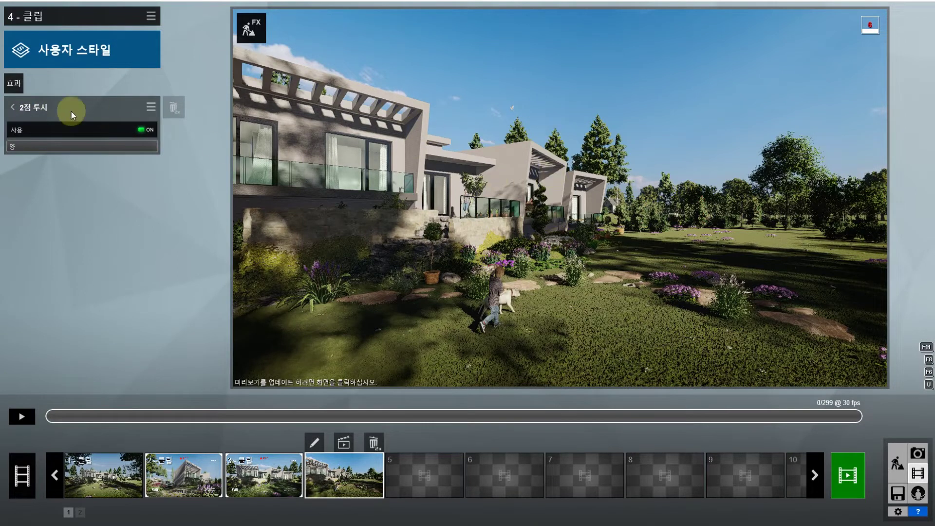
{"action": "left_click", "coordinate": [14, 109]}
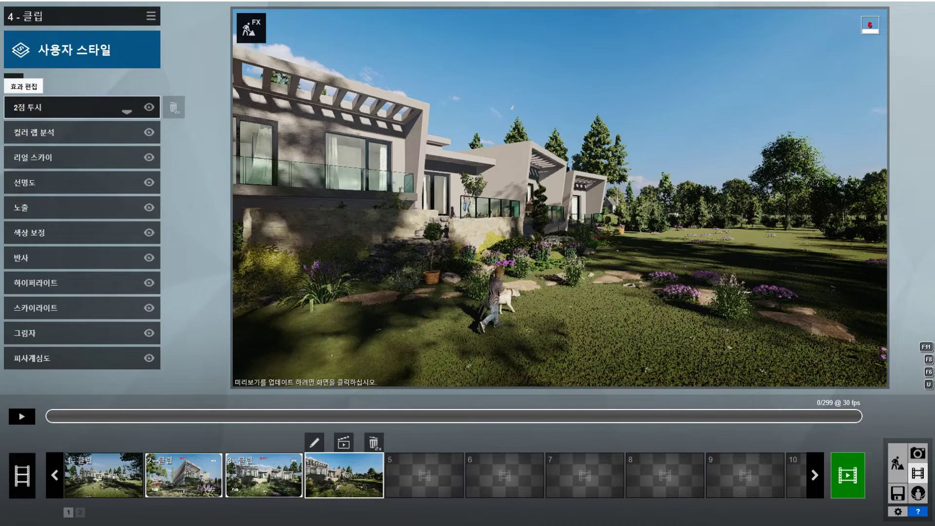
Add the Fog effect from the weather category to the fourth clip and increase its fog density slightly
{"action": "left_click", "coordinate": [13, 79]}
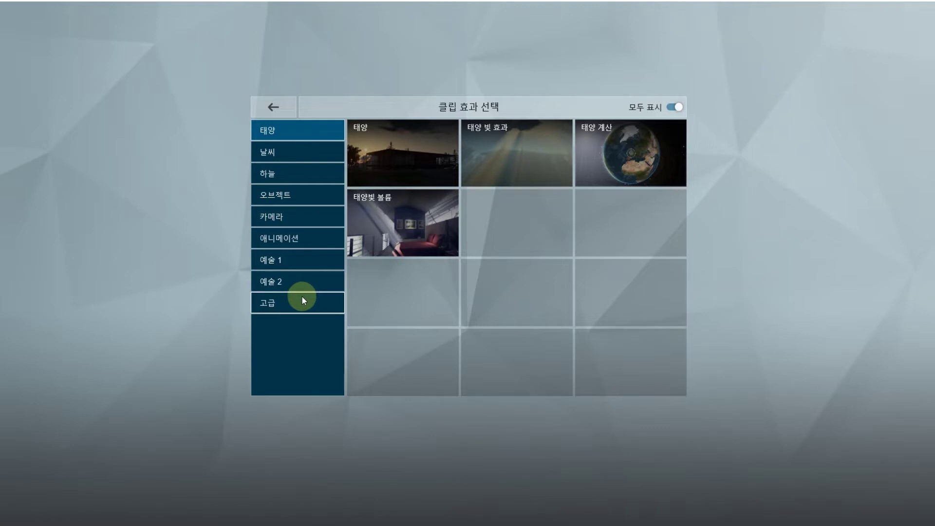
{"action": "left_click", "coordinate": [274, 154]}
{"action": "left_click", "coordinate": [387, 162]}
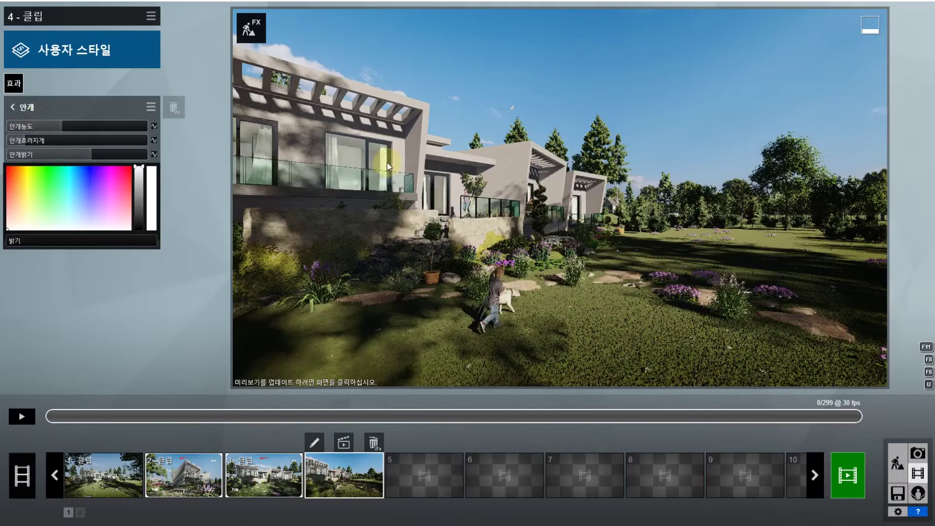
{"action": "left_click_drag", "start_coordinate": [69, 127], "coordinate": [80, 127]}
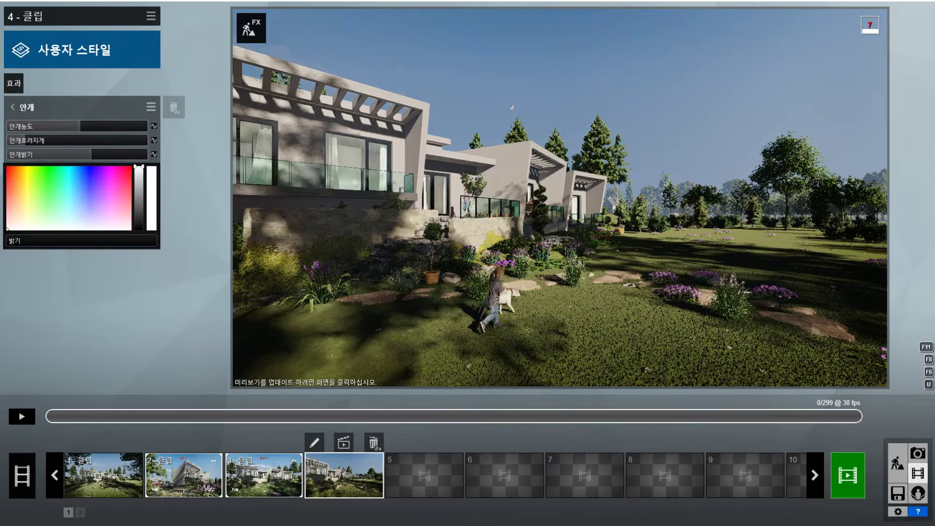
Drop the fog density to 0.0 for comparison, and set it back to about 1.4
{"action": "left_click_drag", "start_coordinate": [124, 126], "coordinate": [1, 127]}
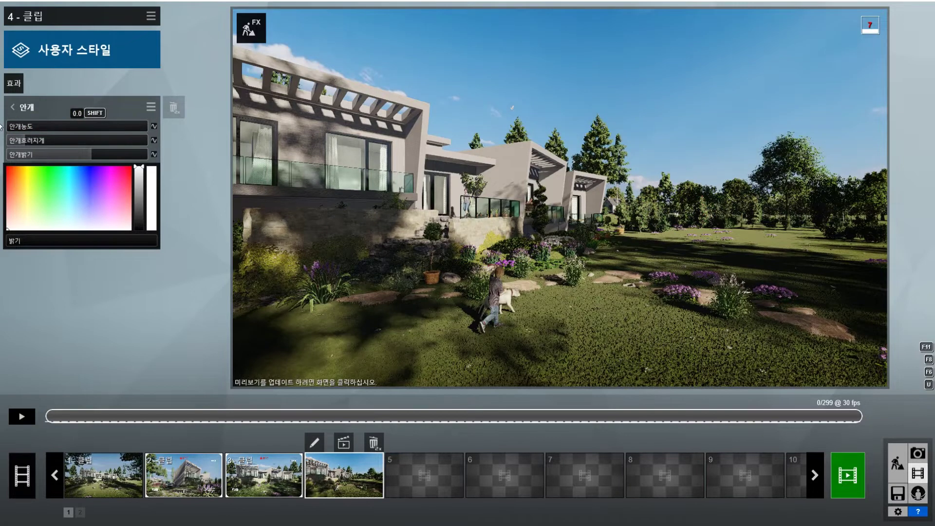
{"action": "left_click_drag", "start_coordinate": [57, 126], "coordinate": [80, 127]}
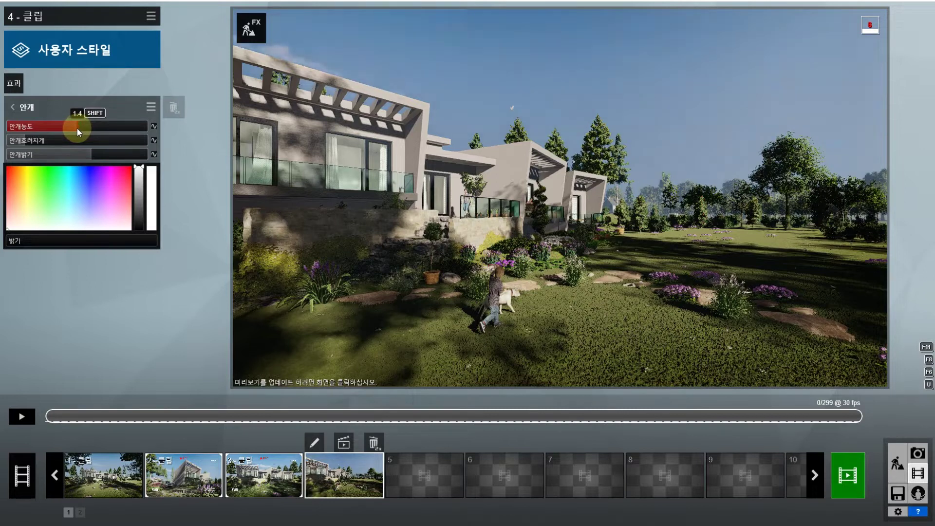
{"action": "left_click_drag", "start_coordinate": [77, 128], "coordinate": [77, 127]}
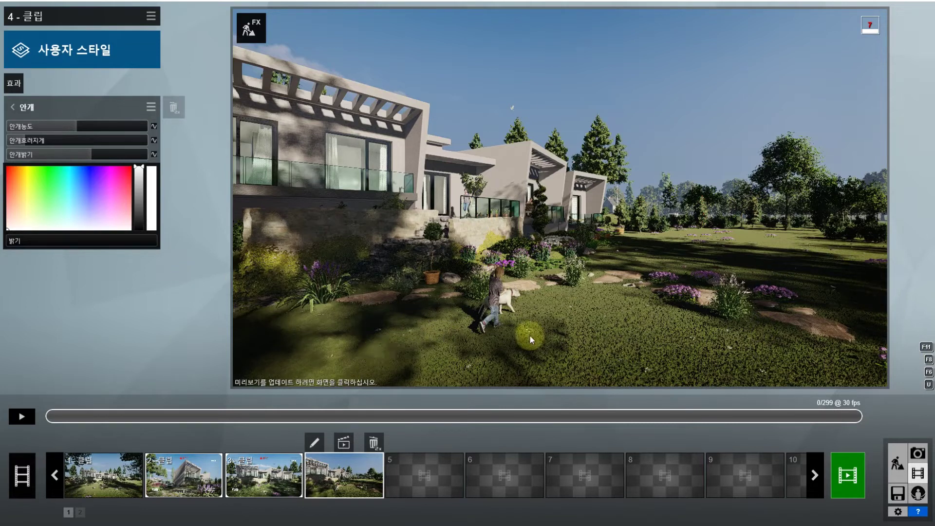
Add the Wind effect to the fourth clip and raise its leaf wind strength slightly
{"action": "left_click", "coordinate": [15, 104]}
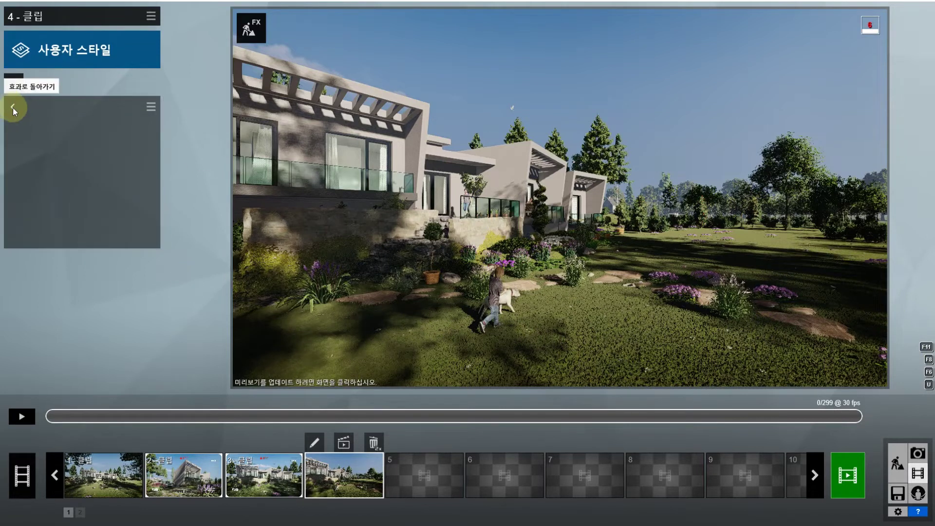
{"action": "left_click", "coordinate": [15, 86]}
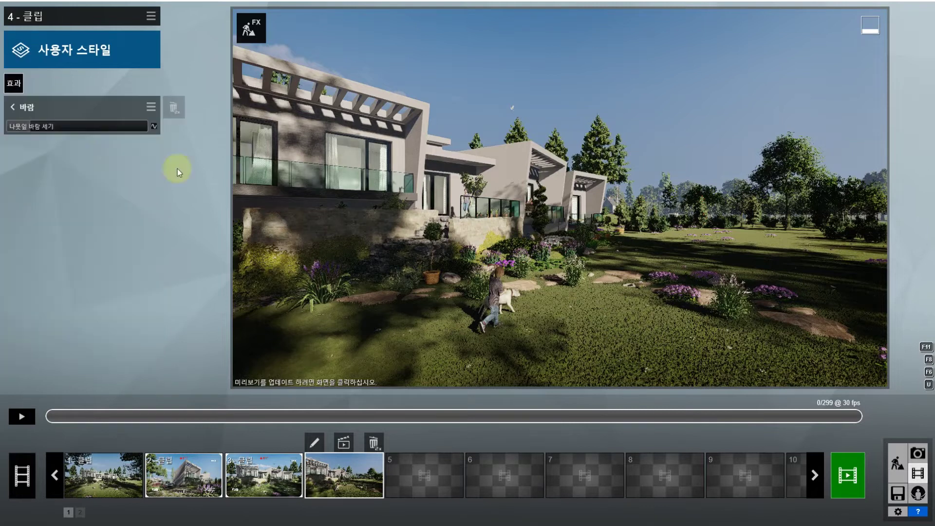
{"action": "left_click", "coordinate": [36, 128]}
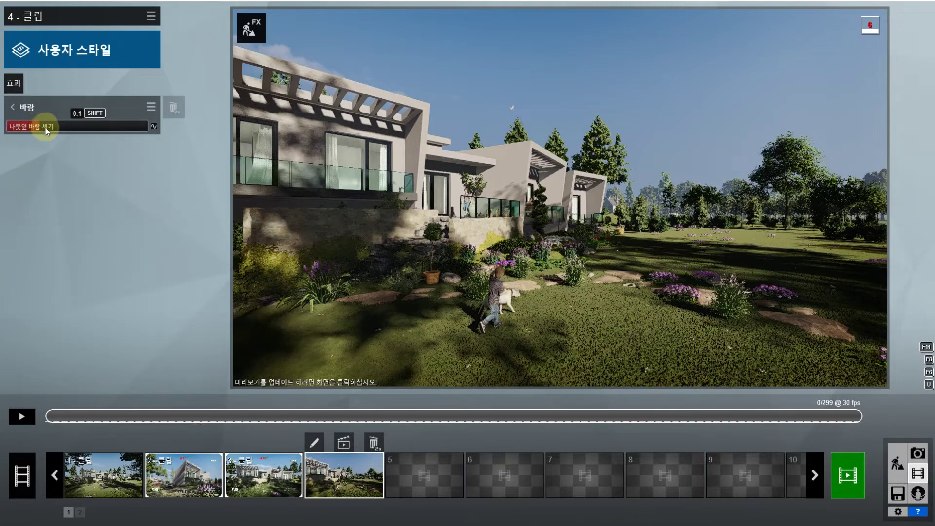
{"action": "left_click", "coordinate": [51, 128]}
{"action": "left_click", "coordinate": [733, 375]}
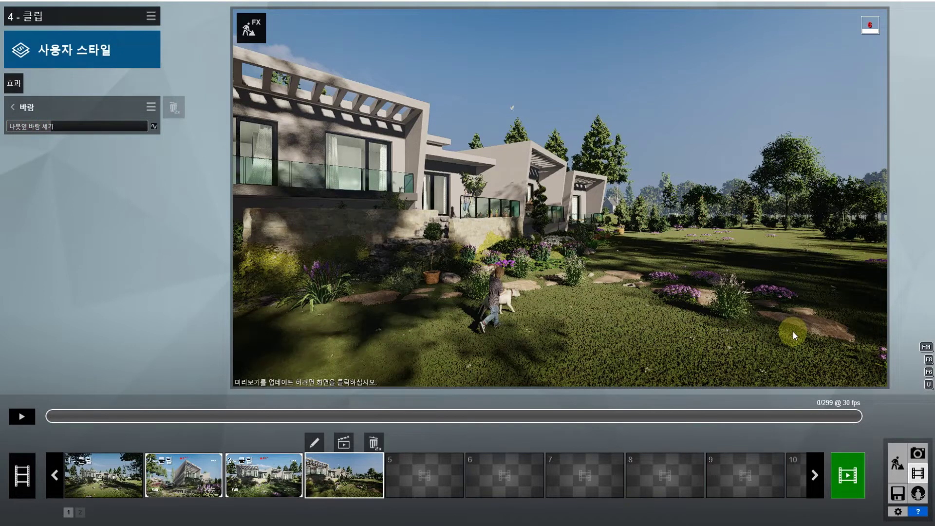
Preview the fourth clip around its midpoint and return to its first frame
{"action": "left_click", "coordinate": [417, 415]}
{"action": "left_click", "coordinate": [454, 417]}
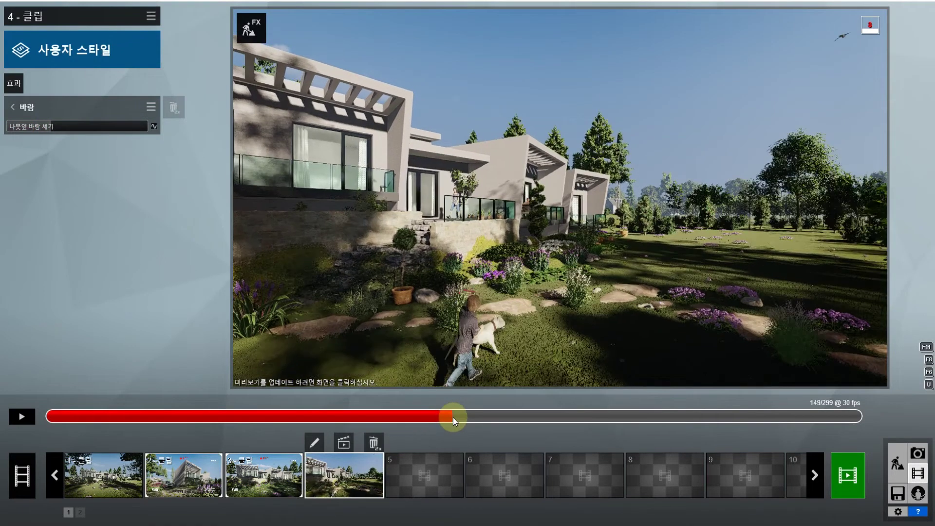
{"action": "left_click_drag", "start_coordinate": [281, 423], "coordinate": [44, 436]}
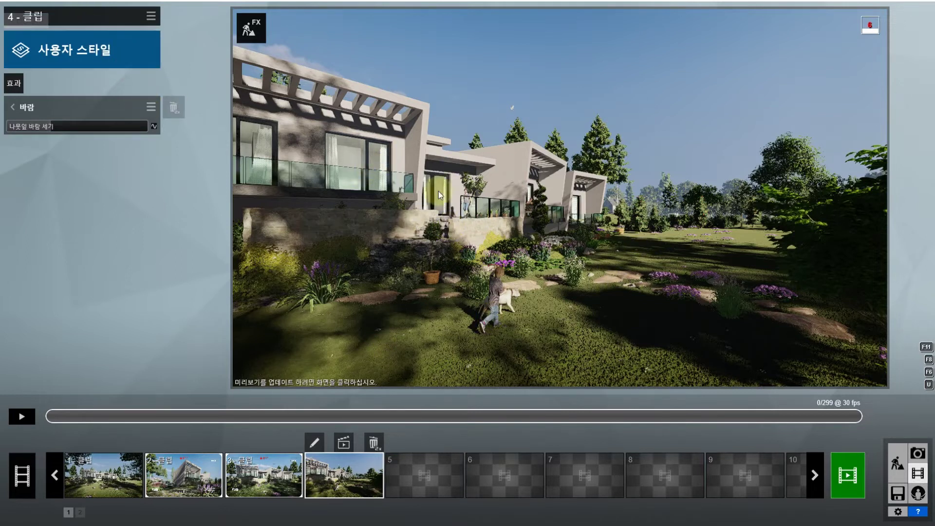
Add the Mass Move effect from the animation category to the fourth clip and open its path editor
{"action": "left_click", "coordinate": [14, 83]}
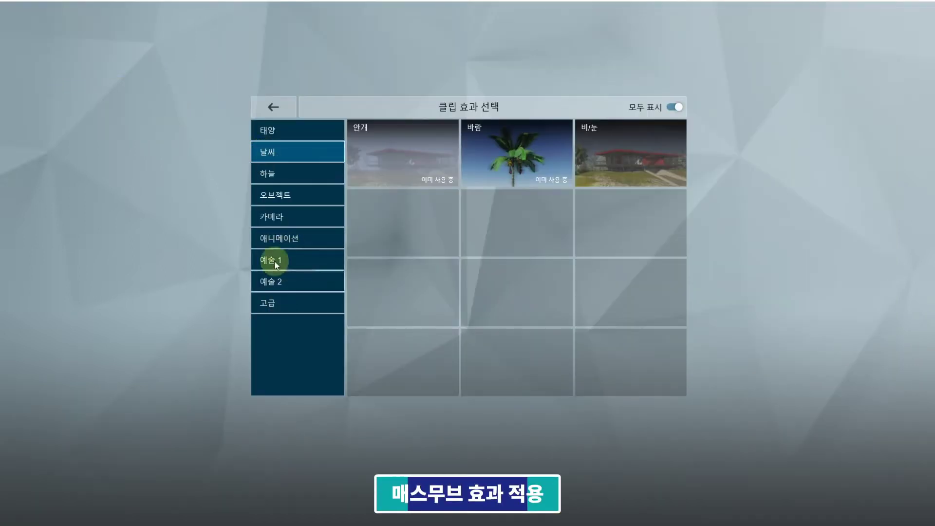
{"action": "left_click", "coordinate": [274, 241]}
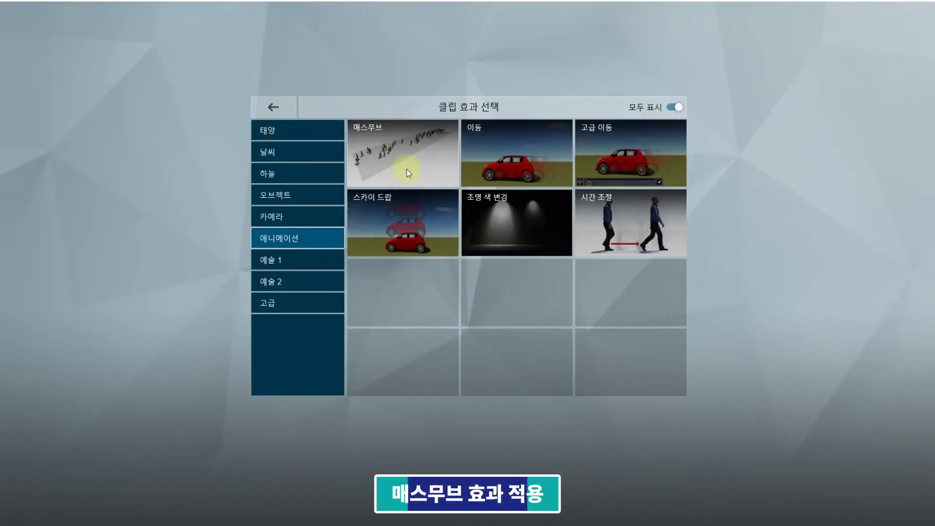
{"action": "left_click", "coordinate": [395, 163]}
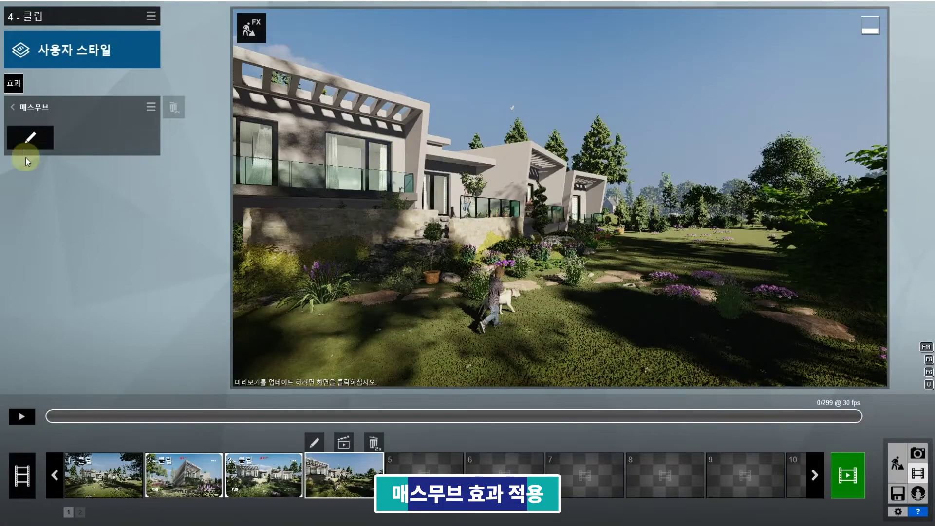
{"action": "left_click", "coordinate": [28, 141]}
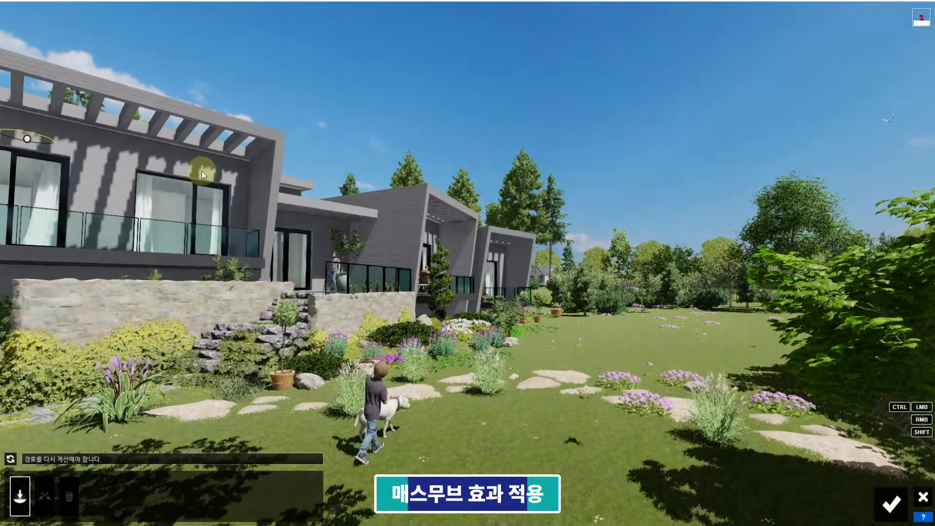
Place a two-point movement path on the terrace from the glass door past the walking woman, and shift its end point towards the terrace's front edge
{"action": "key", "text": "q"}
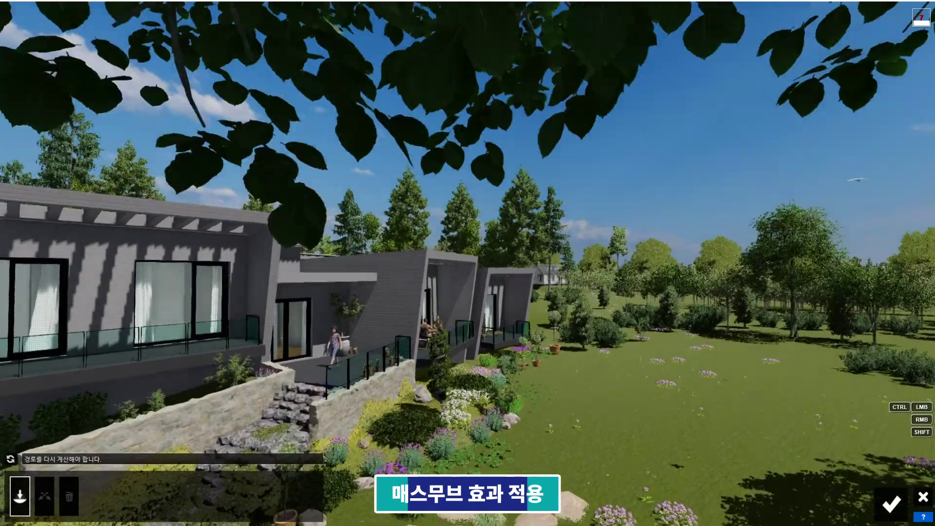
{"action": "right_click_drag", "start_coordinate": [327, 381], "coordinate": [324, 376]}
{"action": "key", "text": "w"}
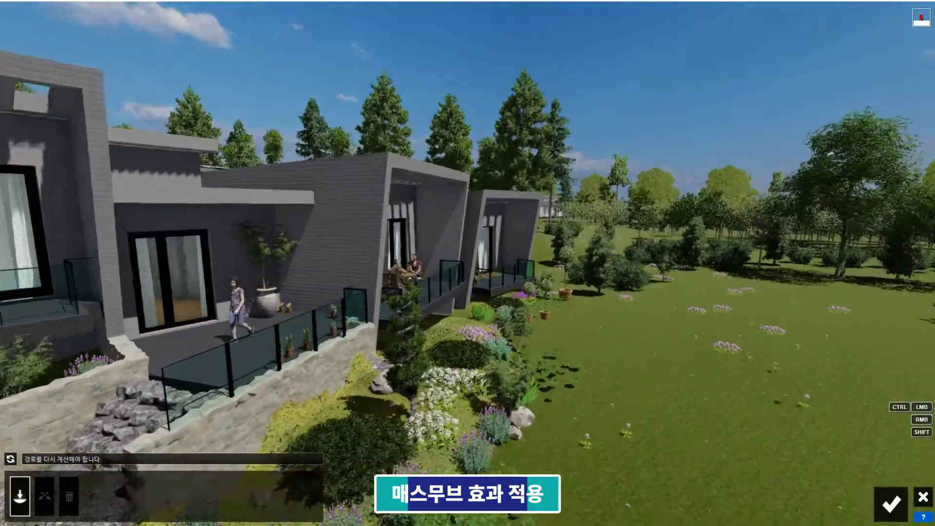
{"action": "right_click_drag", "start_coordinate": [303, 266], "coordinate": [303, 292]}
{"action": "key", "text": "w"}
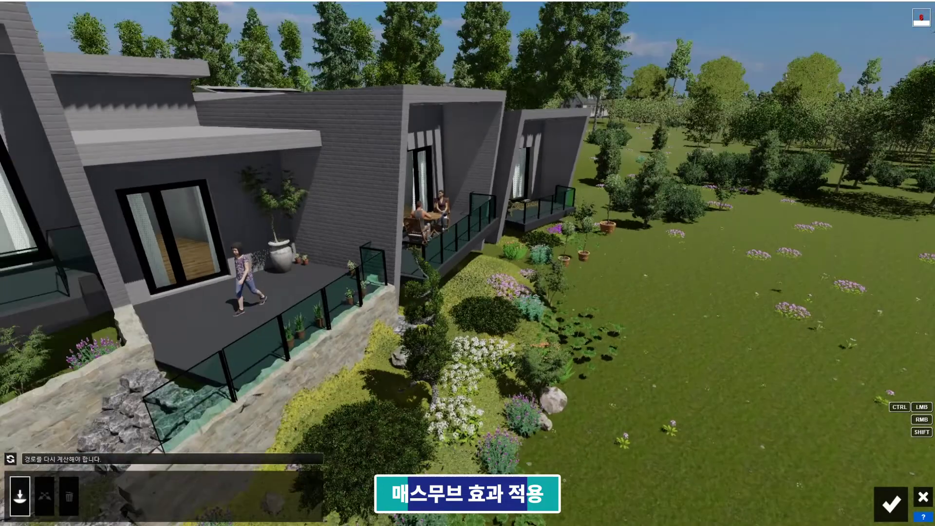
{"action": "right_click_drag", "start_coordinate": [260, 254], "coordinate": [220, 273]}
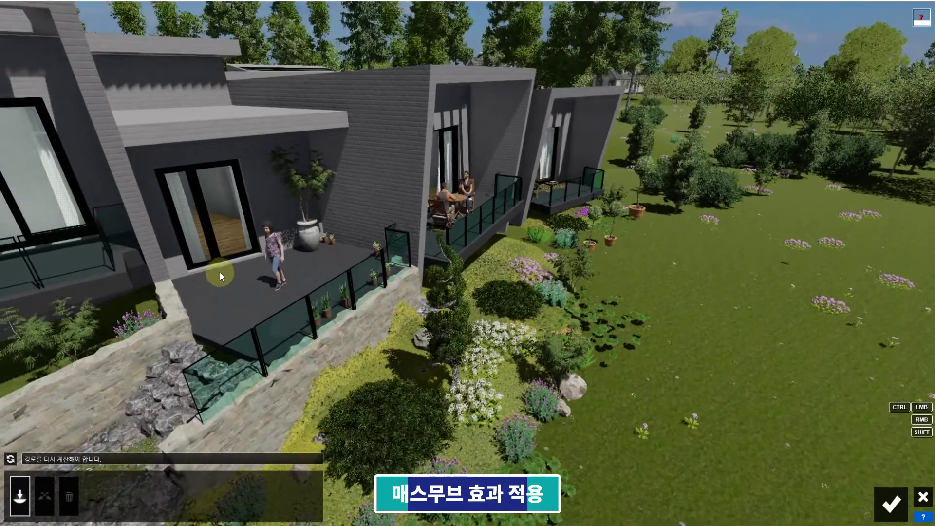
{"action": "left_click", "coordinate": [248, 264]}
{"action": "left_click", "coordinate": [313, 280]}
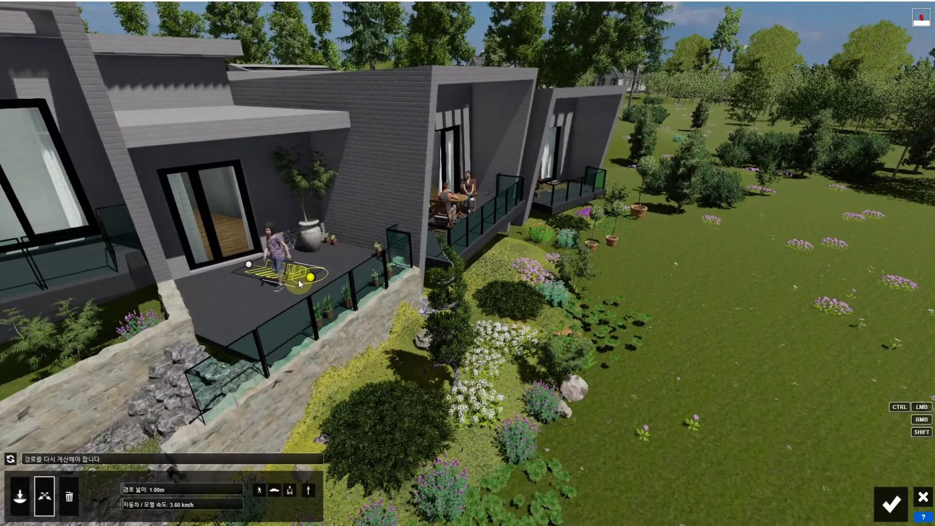
{"action": "mouse_move", "coordinate": [300, 280]}
{"action": "left_mouse_down"}
{"action": "mouse_move", "coordinate": [223, 341]}
{"action": "mouse_move", "coordinate": [286, 291]}
{"action": "left_mouse_up"}
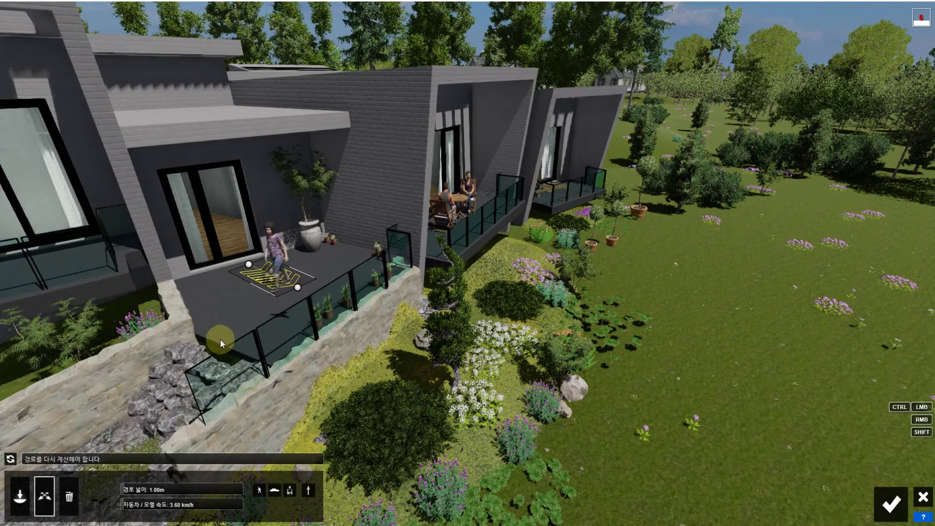
Extend the movement path with new nodes from the terrace onto the upper rock steps
{"action": "key", "text": "a"}
{"action": "key", "text": "a"}
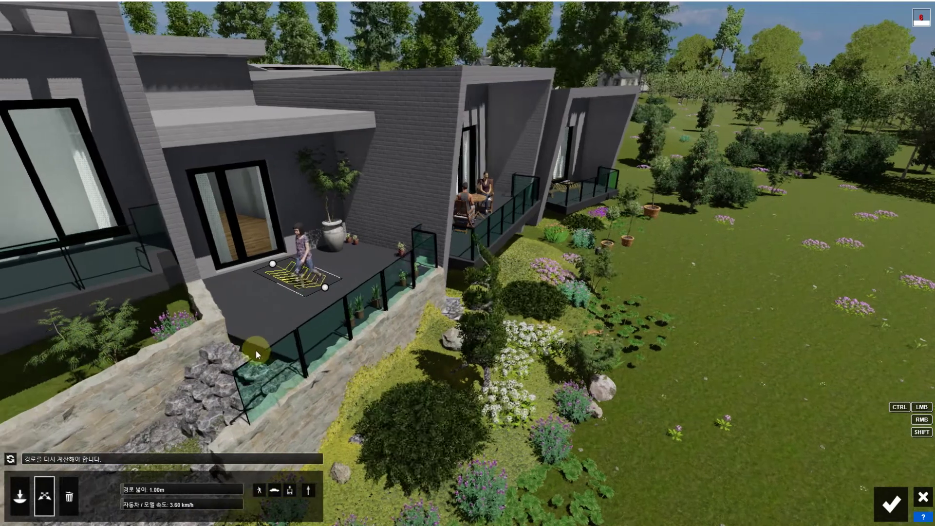
{"action": "key", "text": "a"}
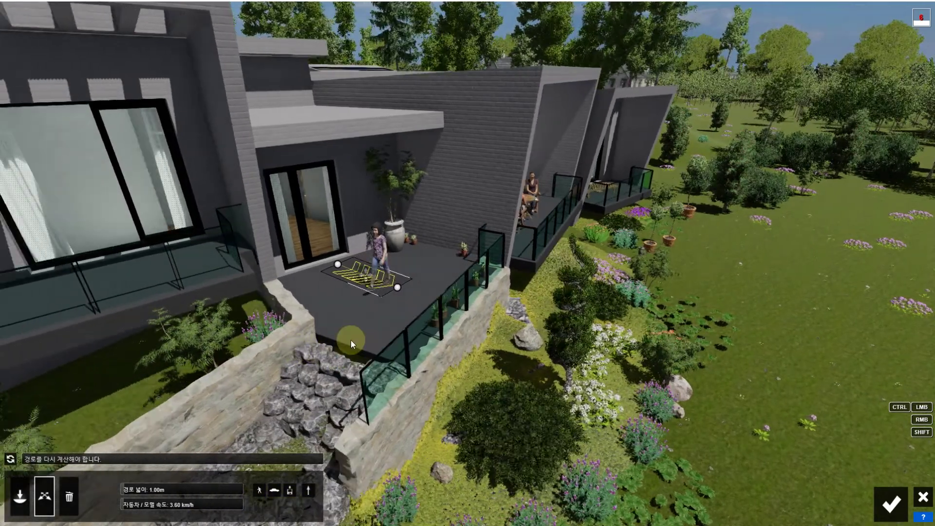
{"action": "key", "text": "ctrl"}
{"action": "left_click", "coordinate": [344, 365], "text": "ctrl"}
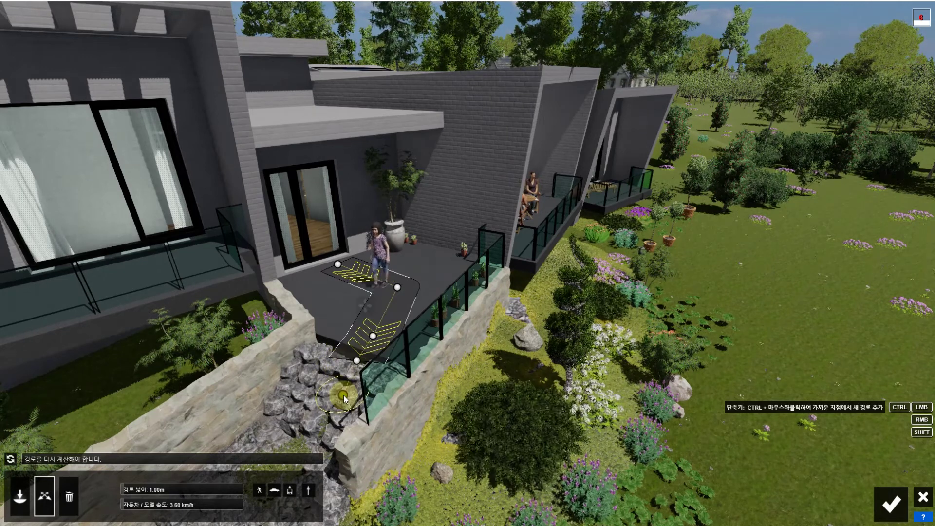
{"action": "left_click", "coordinate": [346, 394], "text": "ctrl"}
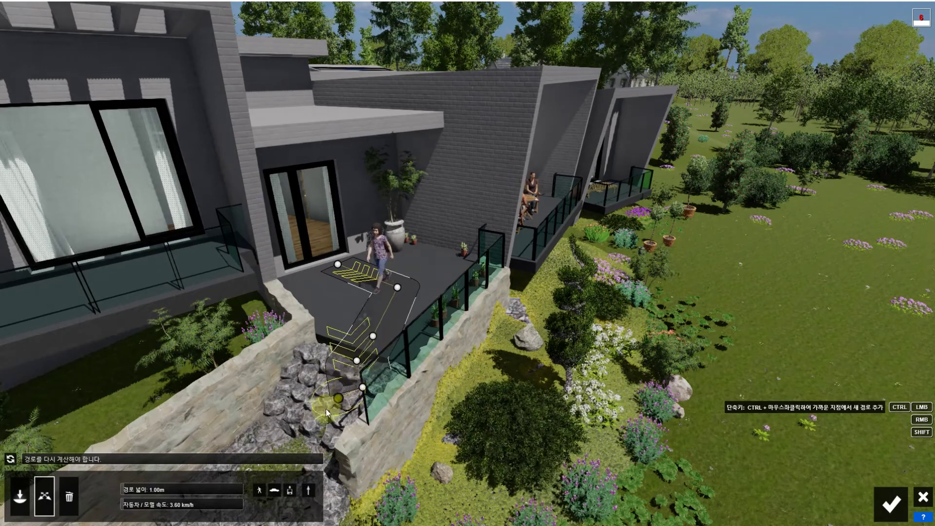
{"action": "left_click", "coordinate": [315, 415], "text": "ctrl"}
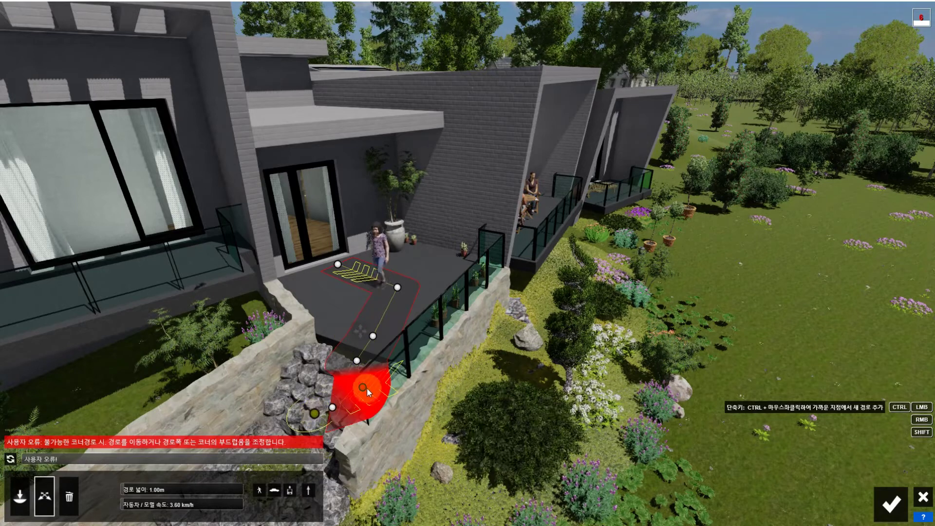
Move the faulty corner node and the path's end node towards the middle of the rock steps
{"action": "key", "text": "a"}
{"action": "key", "text": "a"}
{"action": "right_click_drag", "start_coordinate": [303, 397], "coordinate": [343, 349]}
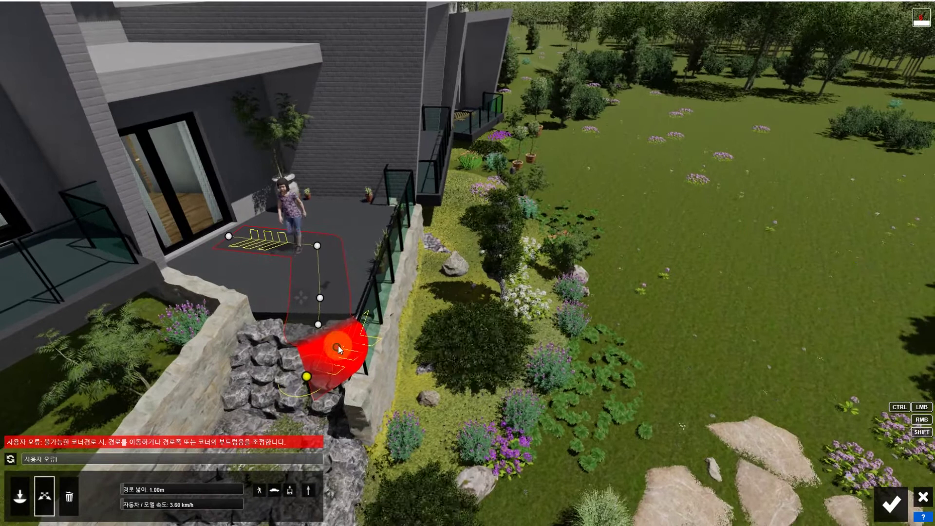
{"action": "left_click_drag", "start_coordinate": [334, 347], "coordinate": [302, 354]}
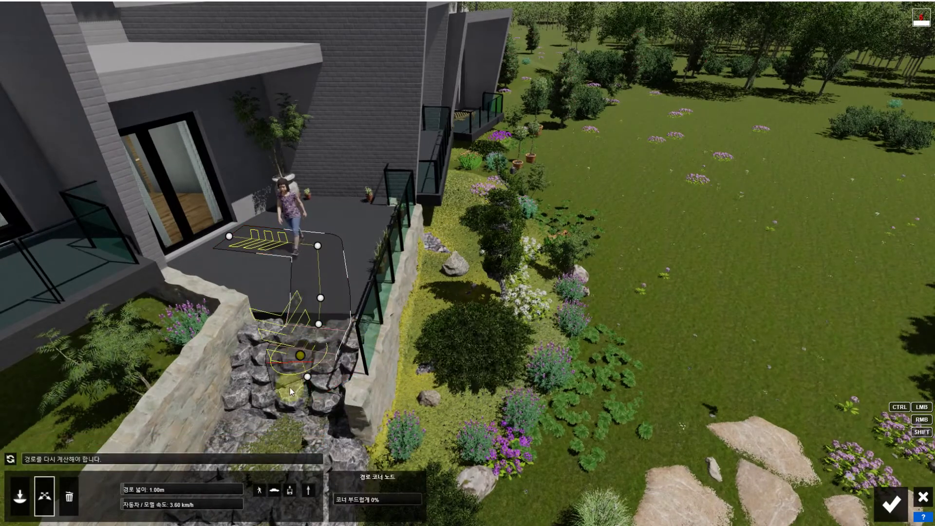
{"action": "left_click_drag", "start_coordinate": [308, 377], "coordinate": [292, 400]}
Continue the path with further nodes down the rock steps to the start of the stone paving
{"action": "left_click", "coordinate": [282, 426], "text": "ctrl"}
{"action": "right_click_drag", "start_coordinate": [282, 426], "coordinate": [234, 507]}
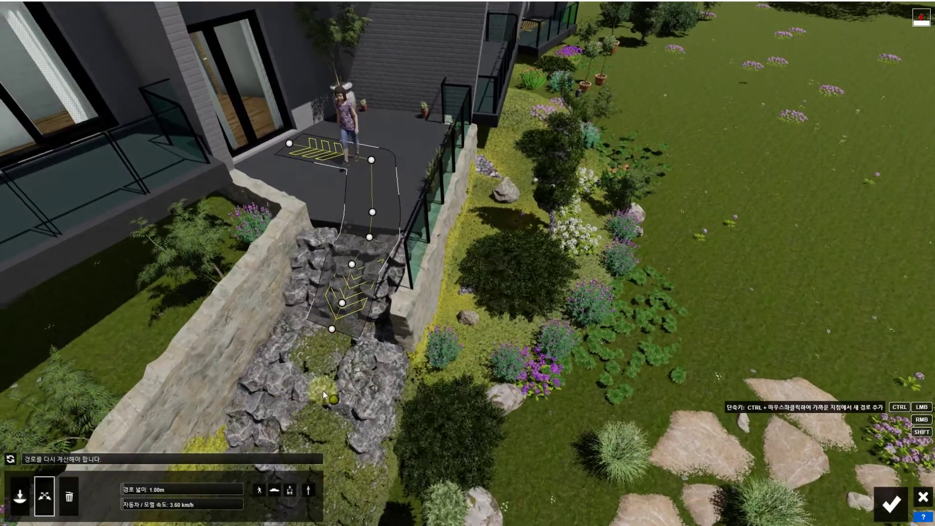
{"action": "right_click_drag", "start_coordinate": [431, 146], "coordinate": [385, 147]}
{"action": "left_click", "coordinate": [360, 355], "text": "ctrl"}
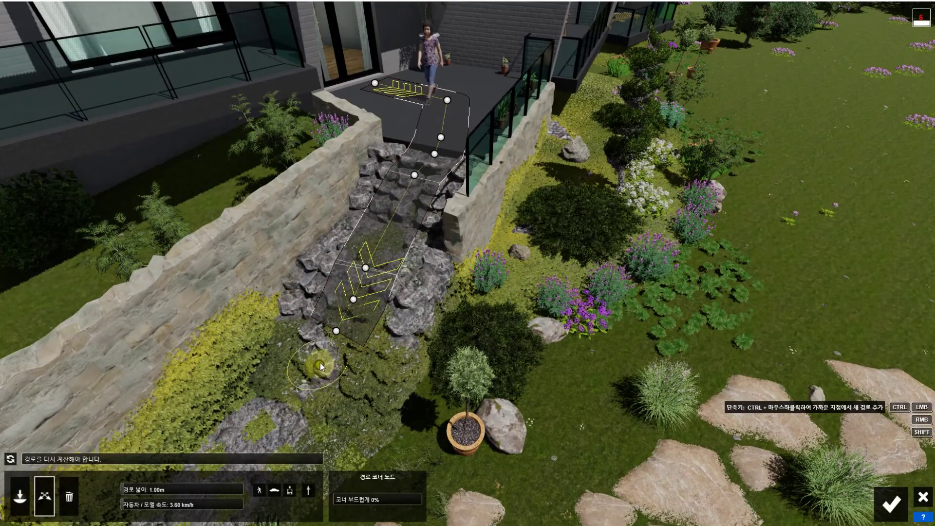
{"action": "right_click_drag", "start_coordinate": [288, 420], "coordinate": [195, 438]}
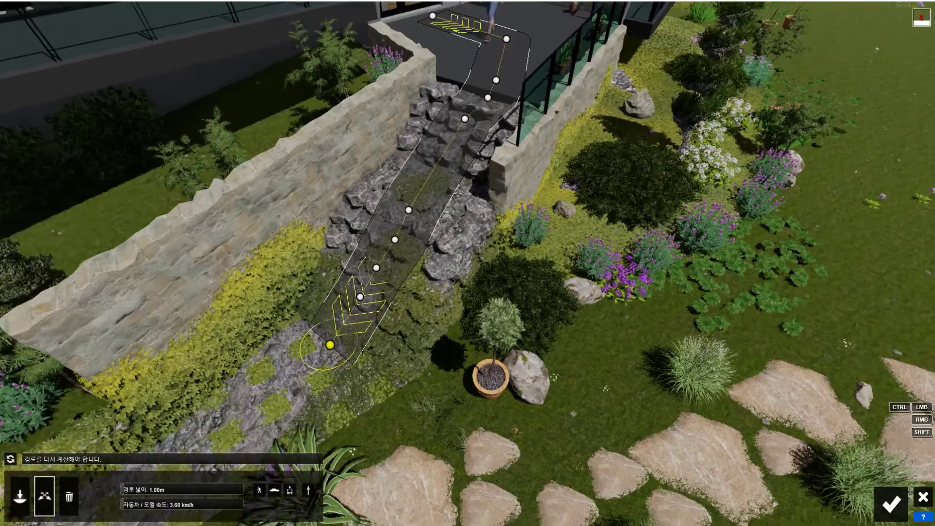
{"action": "left_click", "coordinate": [407, 337], "text": "ctrl"}
{"action": "right_click_drag", "start_coordinate": [342, 354], "coordinate": [317, 321]}
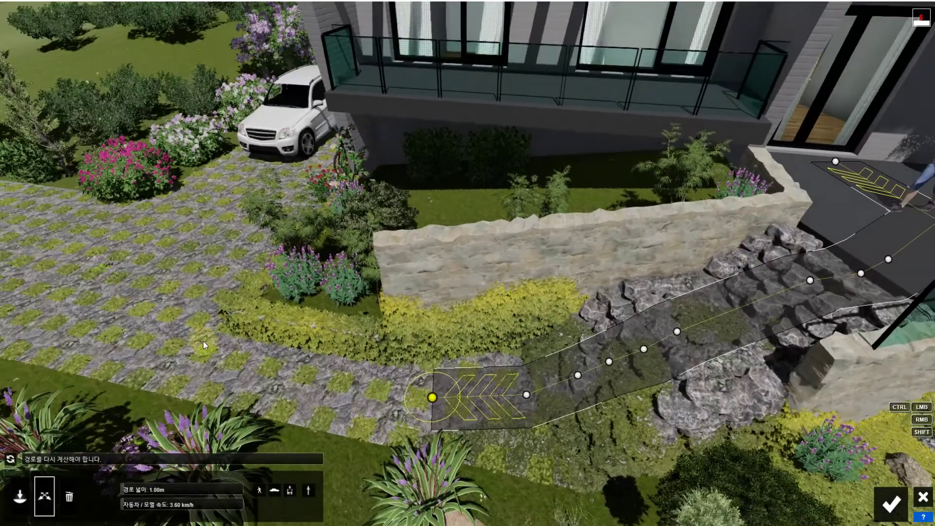
Extend the path along the paved driveway past the parked car to the driveway's far end
{"action": "right_click_drag", "start_coordinate": [203, 341], "coordinate": [189, 347]}
{"action": "left_click", "coordinate": [193, 337], "text": "ctrl"}
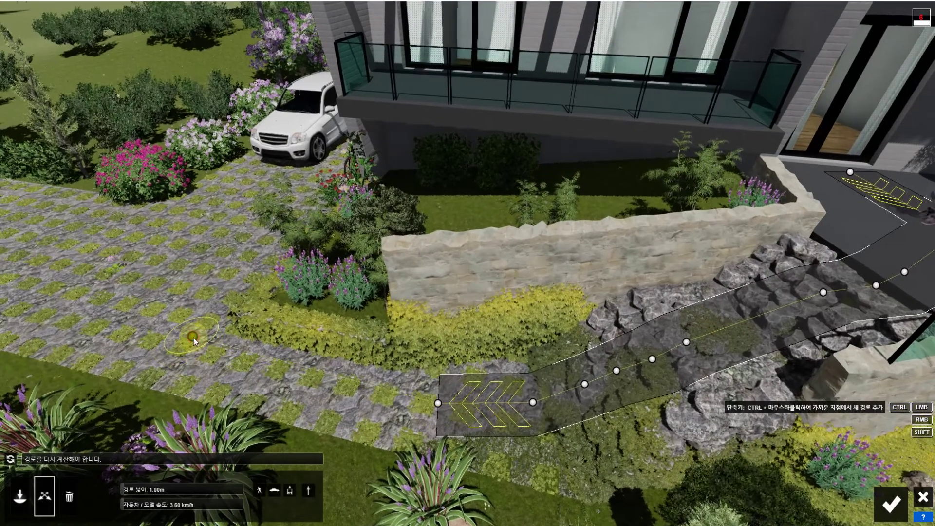
{"action": "left_click", "coordinate": [194, 338], "text": "ctrl"}
{"action": "right_click_drag", "start_coordinate": [325, 325], "coordinate": [272, 307]}
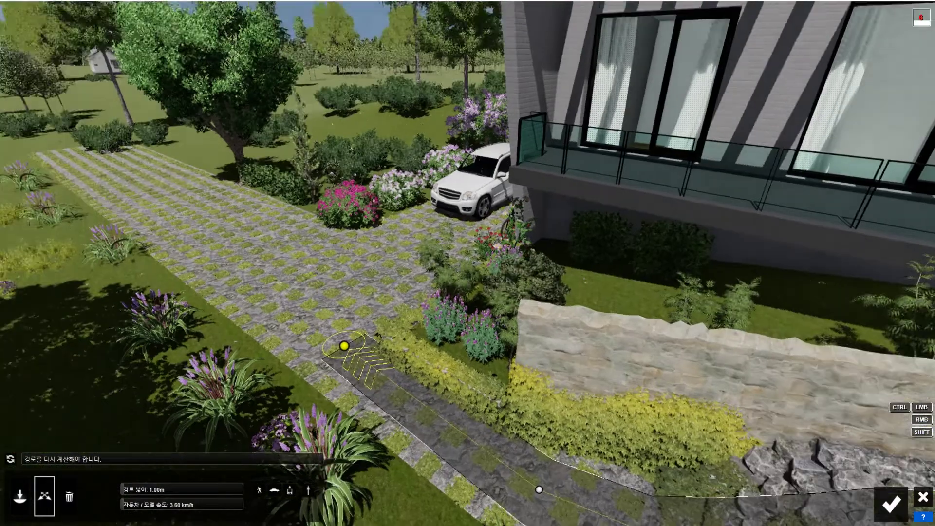
{"action": "left_click", "coordinate": [118, 157], "text": "ctrl"}
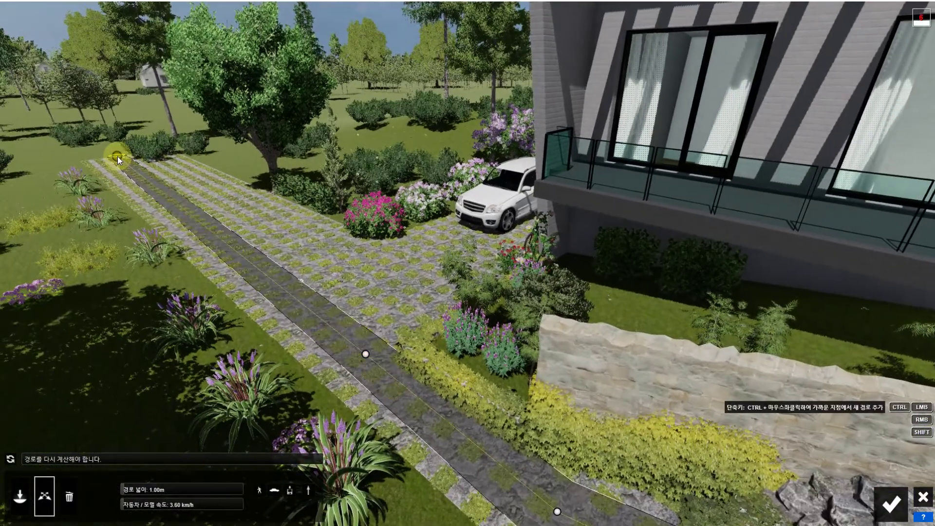
Set the corner smoothness of the path's corner node on the terrace to 83% and play back the clip
{"action": "right_click_drag", "start_coordinate": [178, 351], "coordinate": [498, 103]}
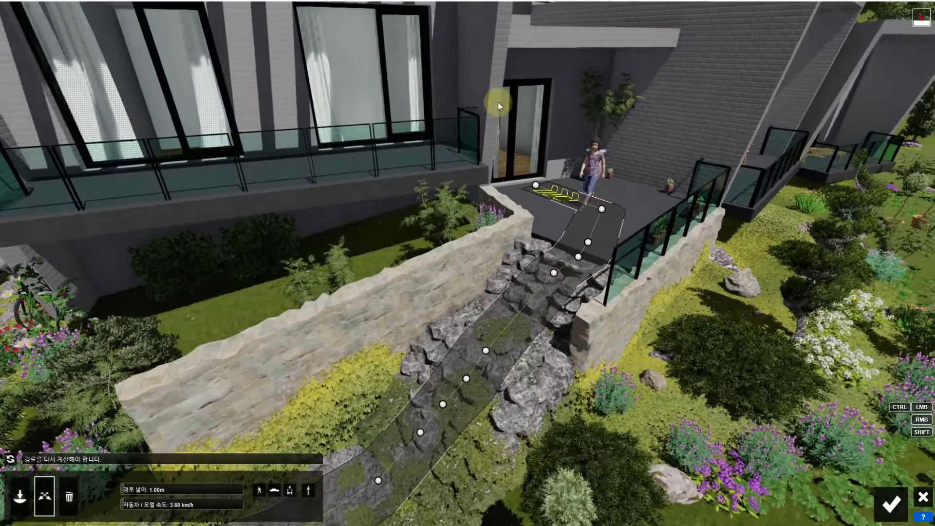
{"action": "left_click", "coordinate": [602, 208]}
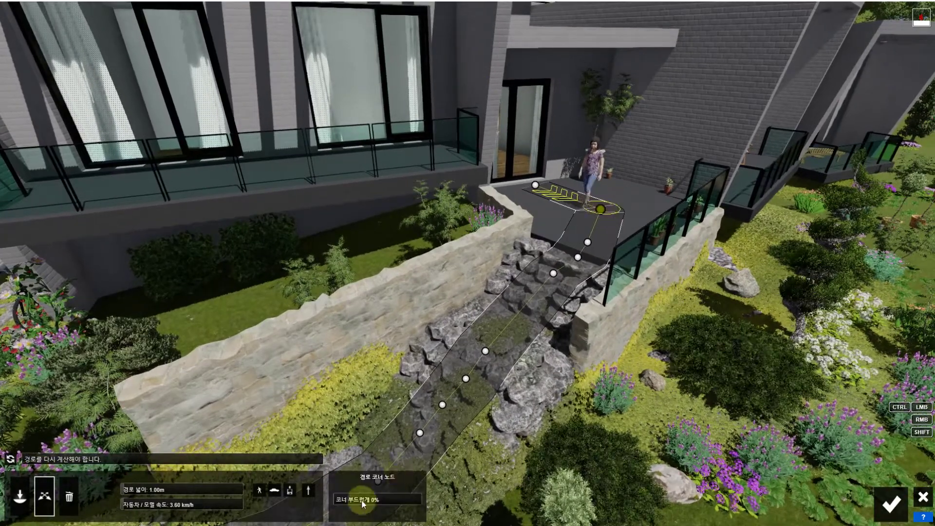
{"action": "left_click_drag", "start_coordinate": [364, 499], "coordinate": [408, 499]}
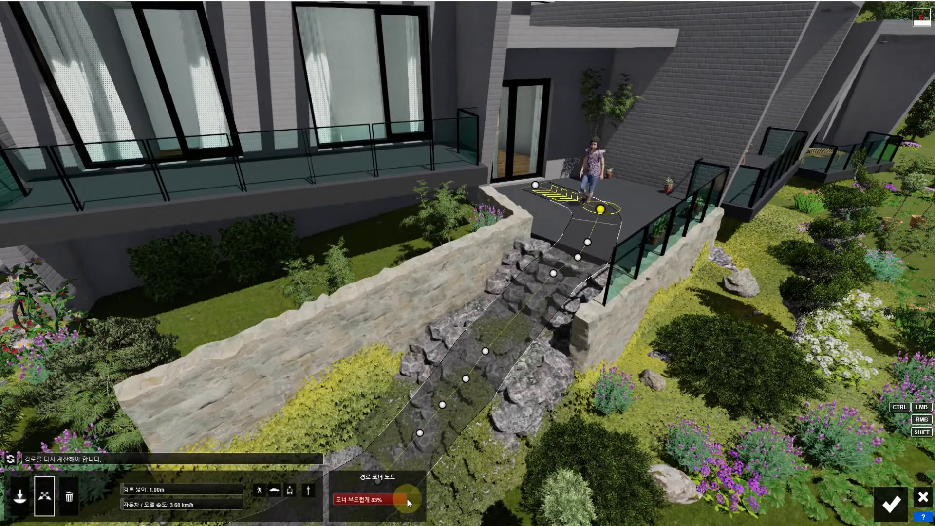
{"action": "left_click", "coordinate": [899, 507]}
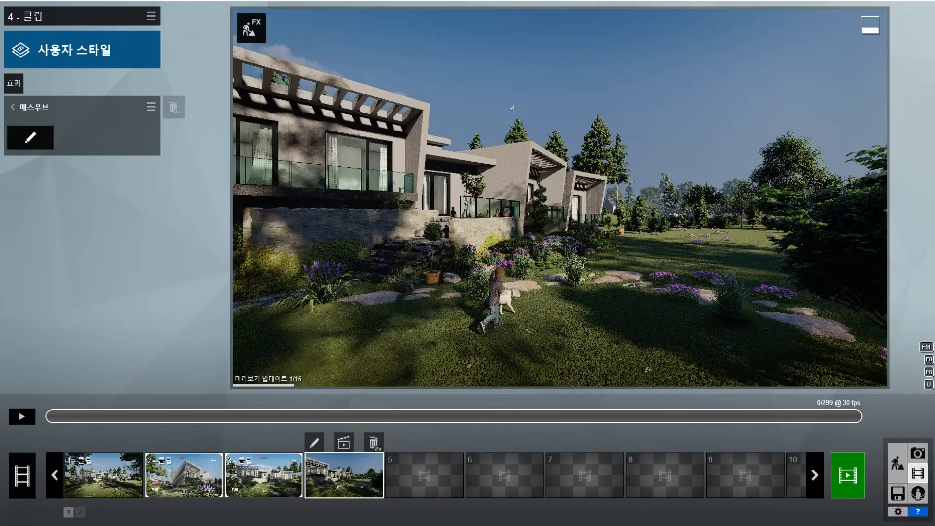
{"action": "left_click", "coordinate": [26, 418]}
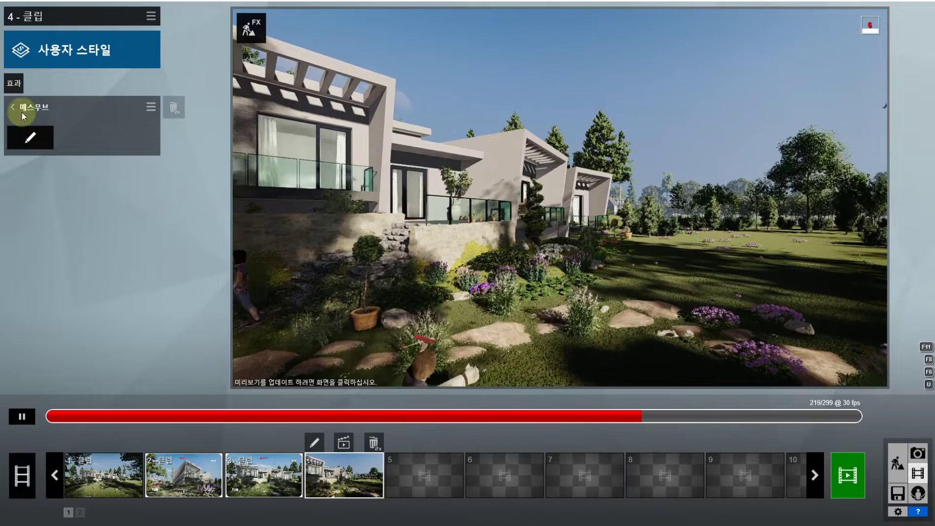
Reopen the Mass Move path, add a node on the lower rock steps and shift it slightly down the steps to remove the corner error
{"action": "left_click", "coordinate": [30, 137]}
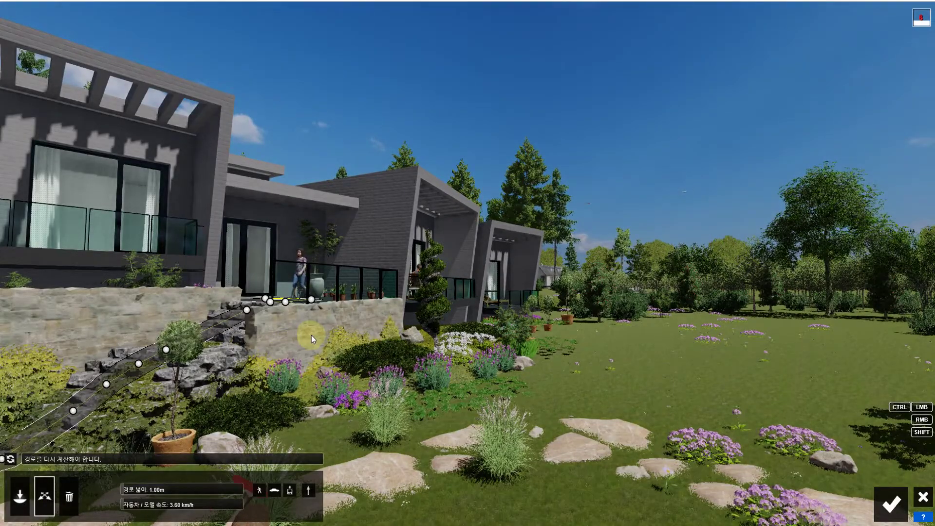
{"action": "key", "text": "a"}
{"action": "key", "text": "w"}
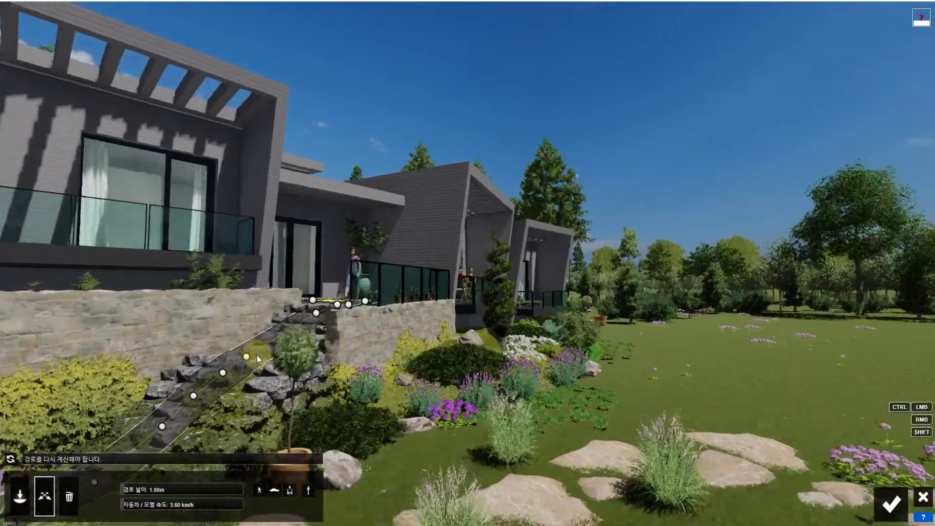
{"action": "key", "text": "w"}
{"action": "right_click_drag", "start_coordinate": [257, 354], "coordinate": [201, 397]}
{"action": "key", "text": "a"}
{"action": "left_click", "coordinate": [208, 399], "text": "ctrl"}
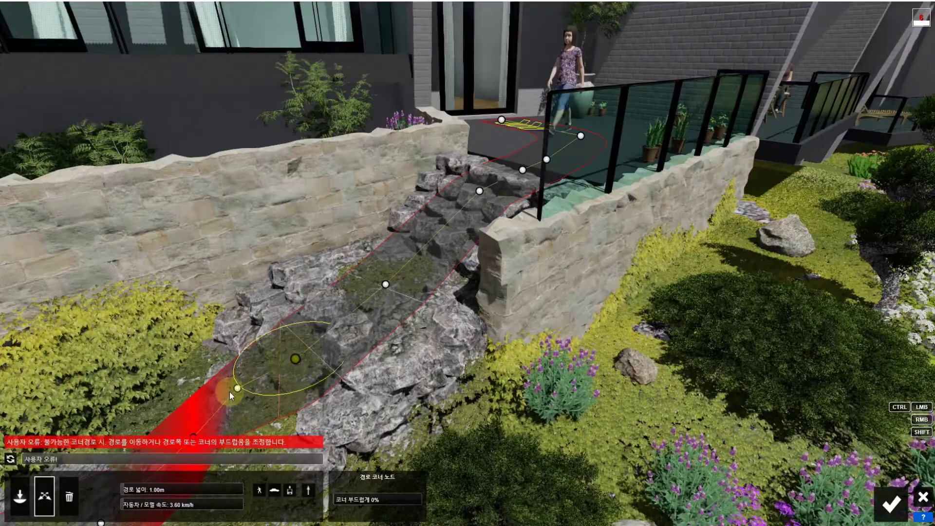
{"action": "left_click_drag", "start_coordinate": [239, 388], "coordinate": [238, 411]}
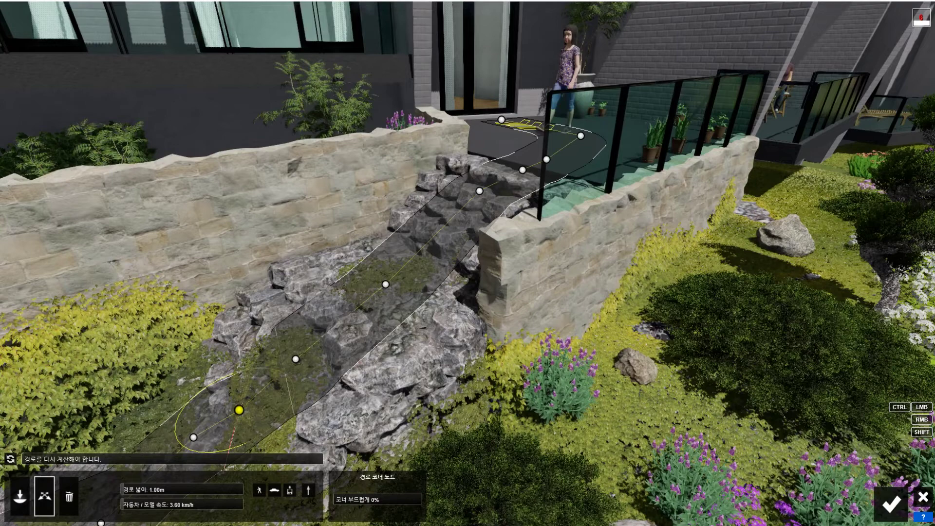
{"action": "right_click_drag", "start_coordinate": [239, 423], "coordinate": [195, 473]}
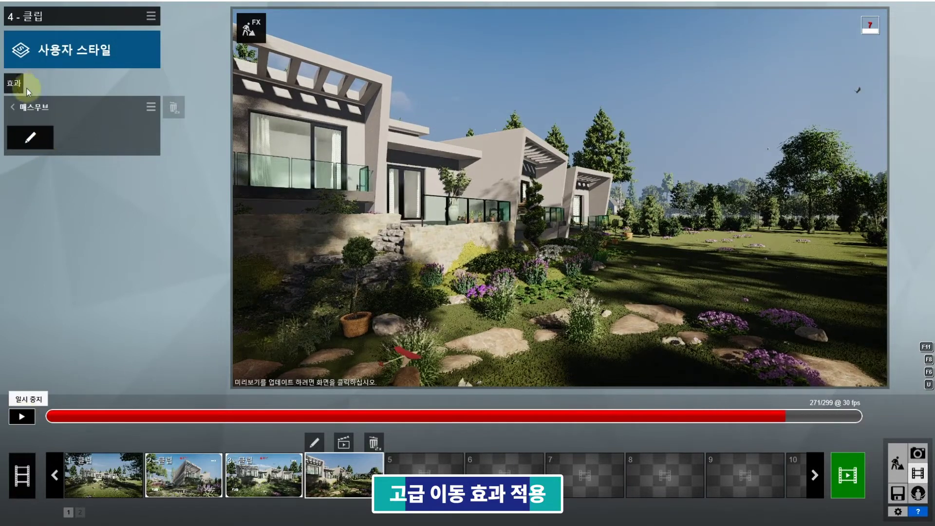
Add the Advanced Move effect to the clip and open it for editing with the boy and the dog in view
{"action": "left_click", "coordinate": [15, 84]}
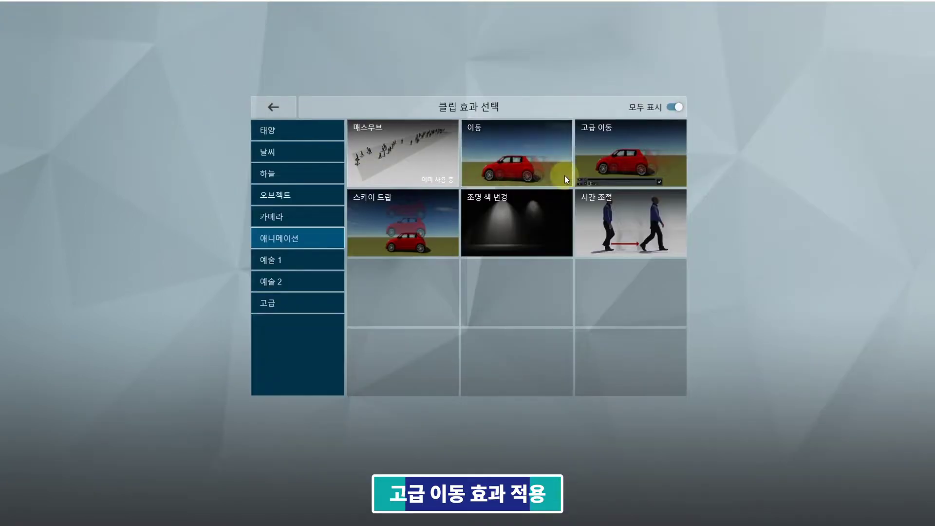
{"action": "left_click", "coordinate": [612, 157]}
{"action": "left_click", "coordinate": [31, 138]}
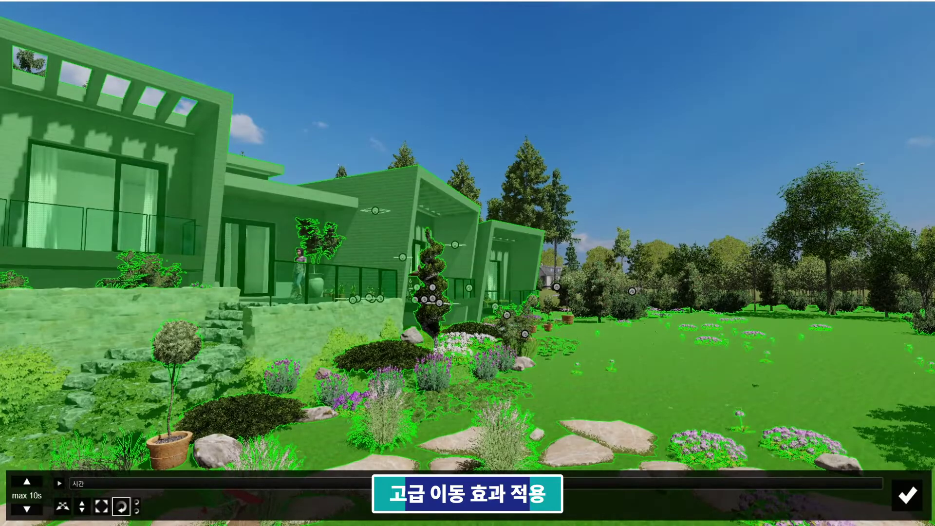
{"action": "left_click", "coordinate": [59, 484]}
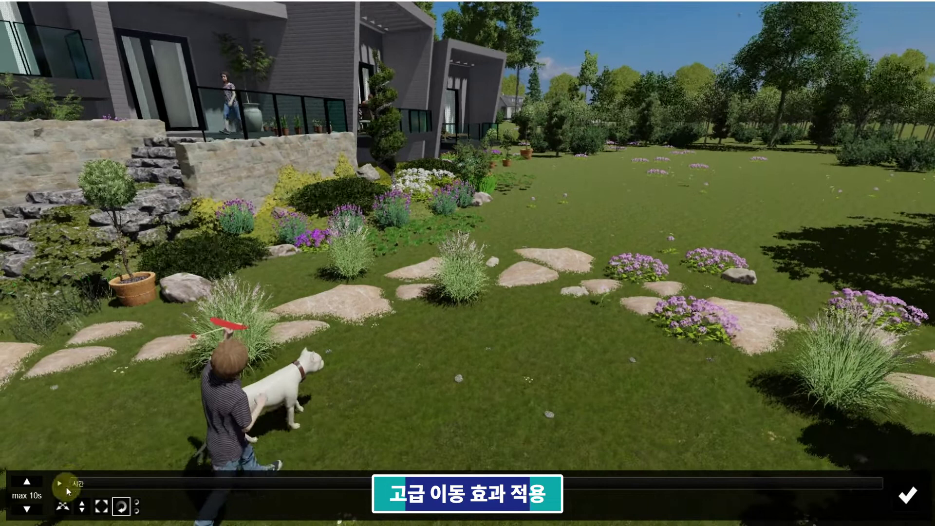
{"action": "left_click", "coordinate": [287, 488]}
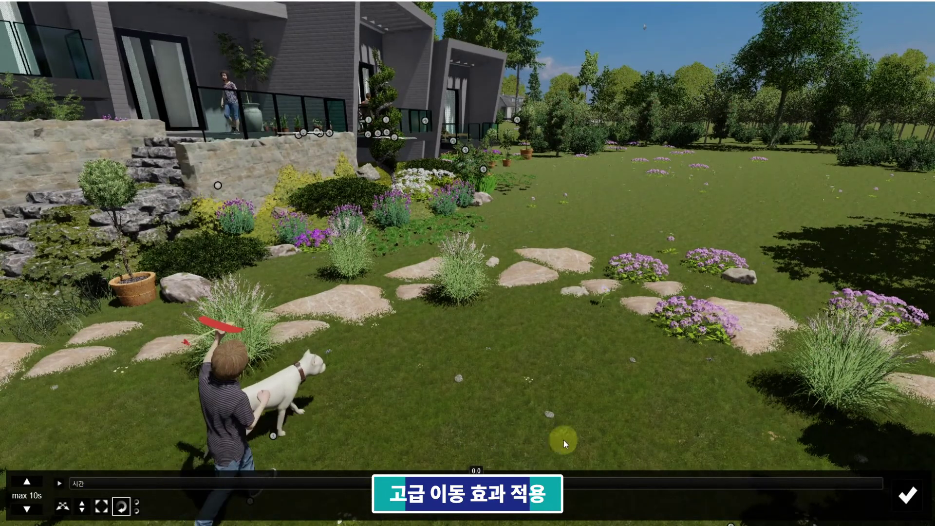
{"action": "left_click", "coordinate": [229, 400]}
{"action": "left_click", "coordinate": [586, 185]}
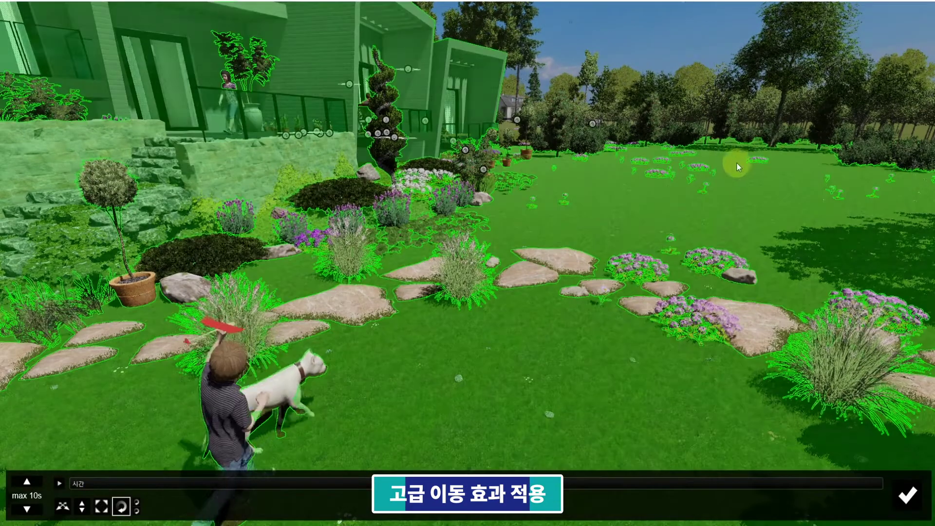
{"action": "left_click", "coordinate": [248, 320]}
{"action": "key", "text": "space"}
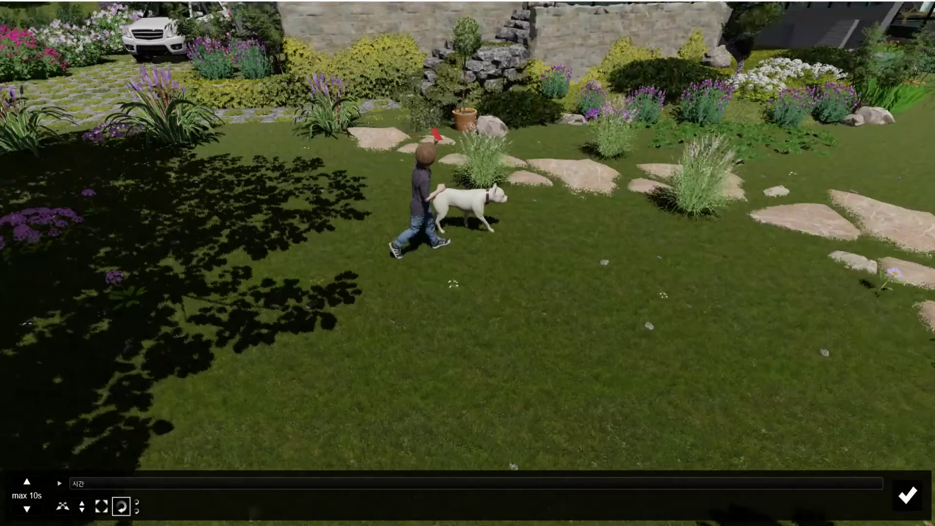
{"action": "right_click_drag", "start_coordinate": [317, 256], "coordinate": [299, 263]}
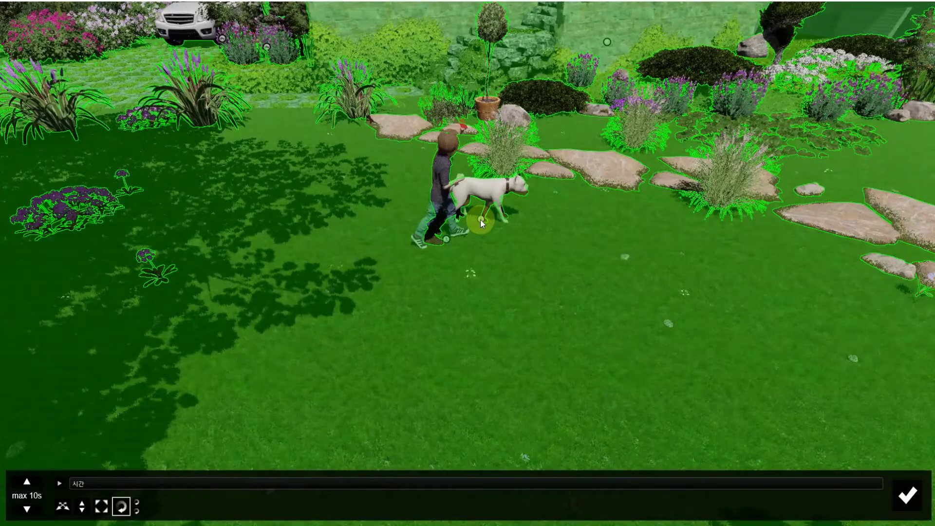
Start the boy and dog on the shaded lawn near the driveway and place them mid-lawn, about 7.9 m away, at the timeline's midpoint
{"action": "left_click_drag", "start_coordinate": [481, 223], "coordinate": [85, 171]}
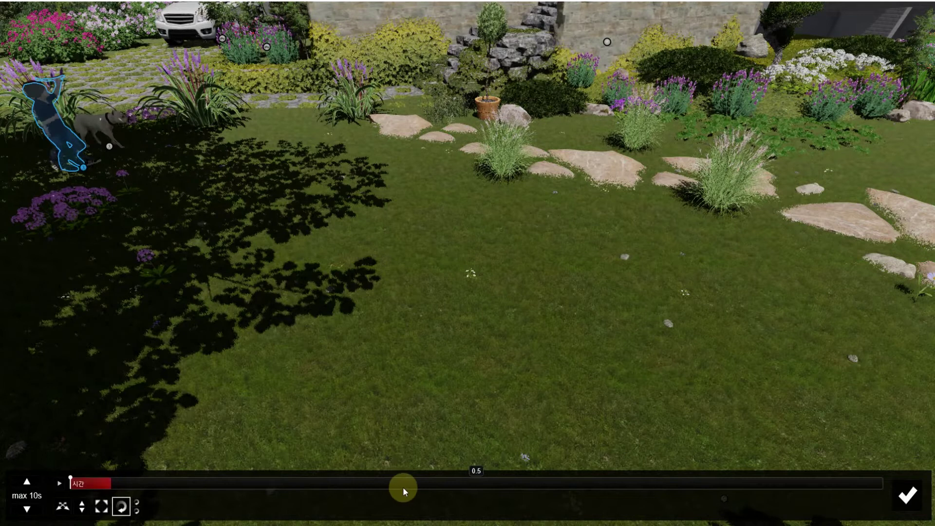
{"action": "left_click_drag", "start_coordinate": [403, 491], "coordinate": [479, 487]}
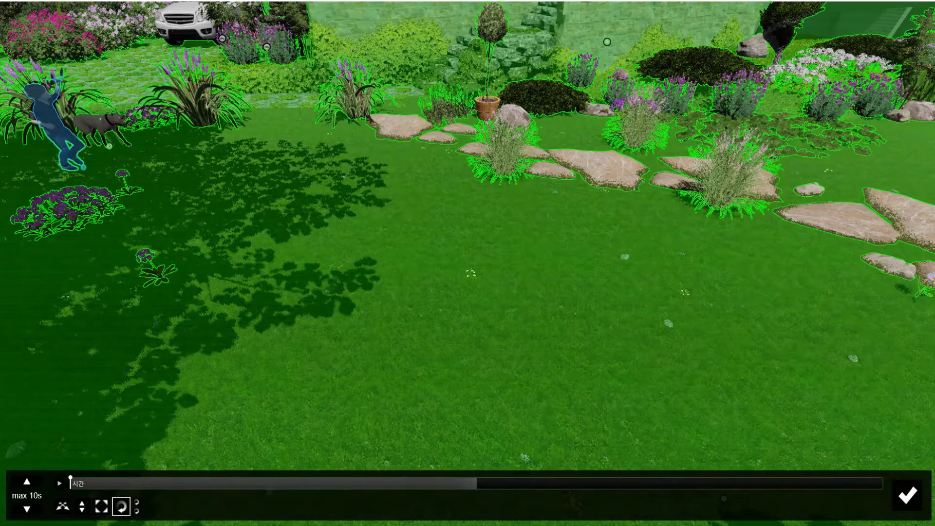
{"action": "right_click_drag", "start_coordinate": [264, 361], "coordinate": [14, 253]}
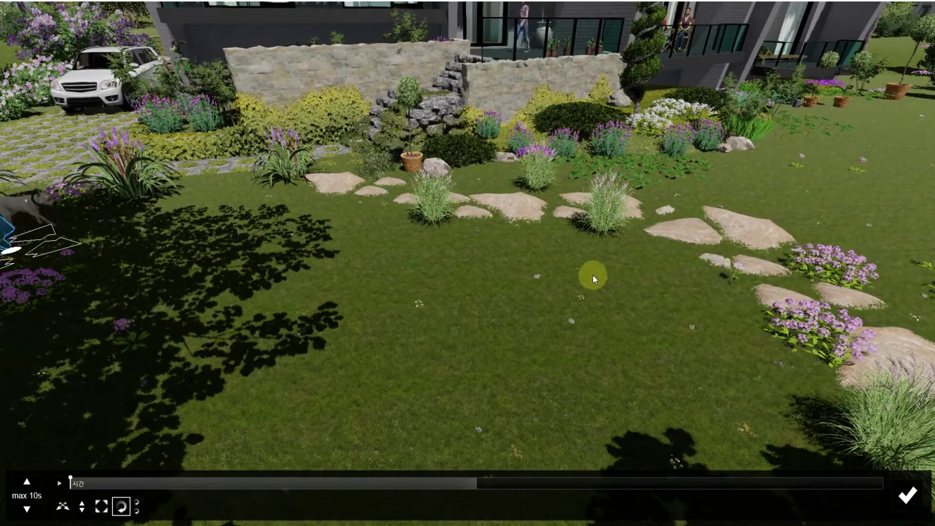
{"action": "left_click", "coordinate": [615, 267]}
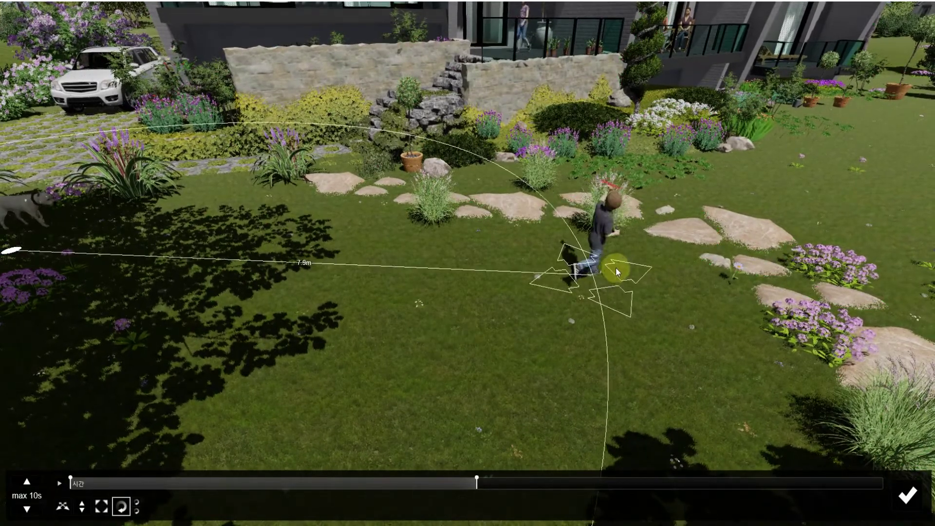
{"action": "left_click_drag", "start_coordinate": [36, 228], "coordinate": [574, 259]}
At the end of the 10-second timeline, place the boy about 11.73 m further on the far lawn with the dog beside him
{"action": "left_click_drag", "start_coordinate": [478, 481], "coordinate": [883, 480]}
{"action": "right_click_drag", "start_coordinate": [690, 315], "coordinate": [714, 273]}
{"action": "left_click_drag", "start_coordinate": [602, 299], "coordinate": [851, 171]}
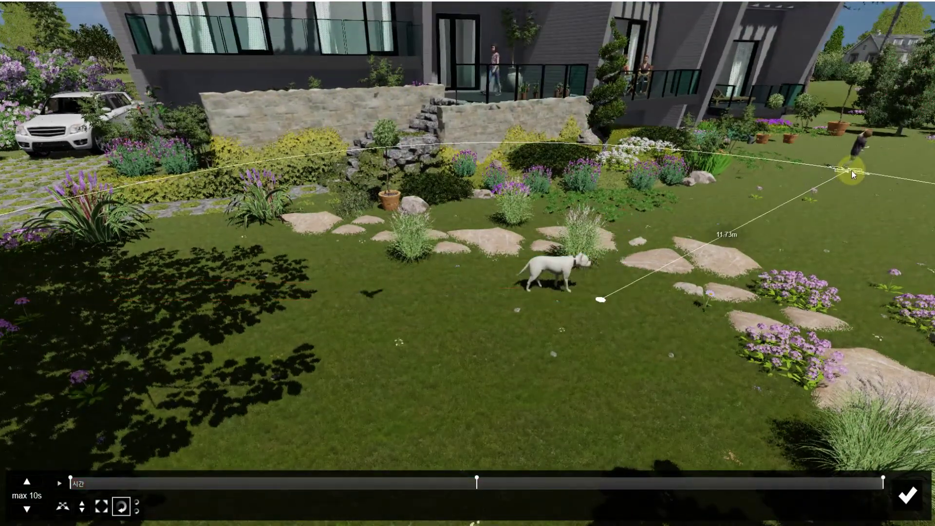
{"action": "left_click", "coordinate": [564, 292]}
{"action": "left_click_drag", "start_coordinate": [555, 289], "coordinate": [551, 288]}
{"action": "left_click", "coordinate": [835, 165]}
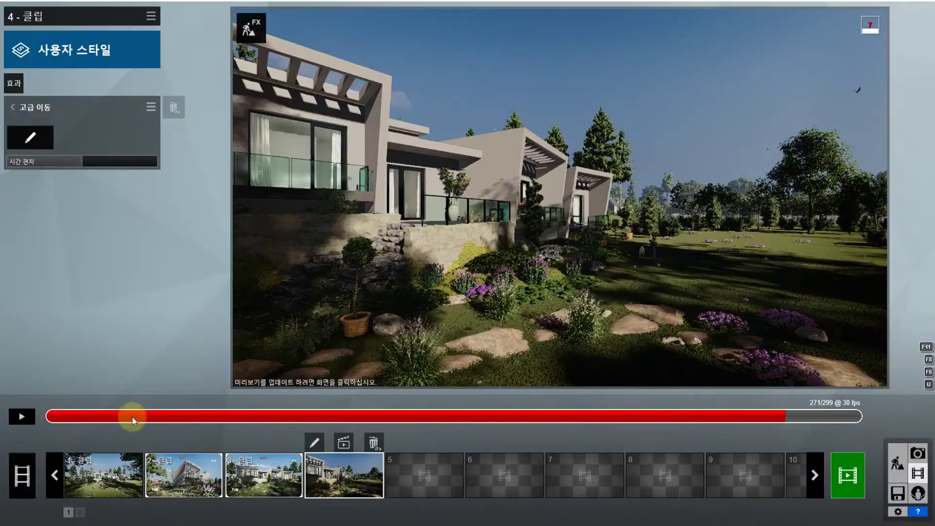
Play back the clip to check the boy and dog's movement and return to the clip's effect list
{"action": "left_click", "coordinate": [22, 416]}
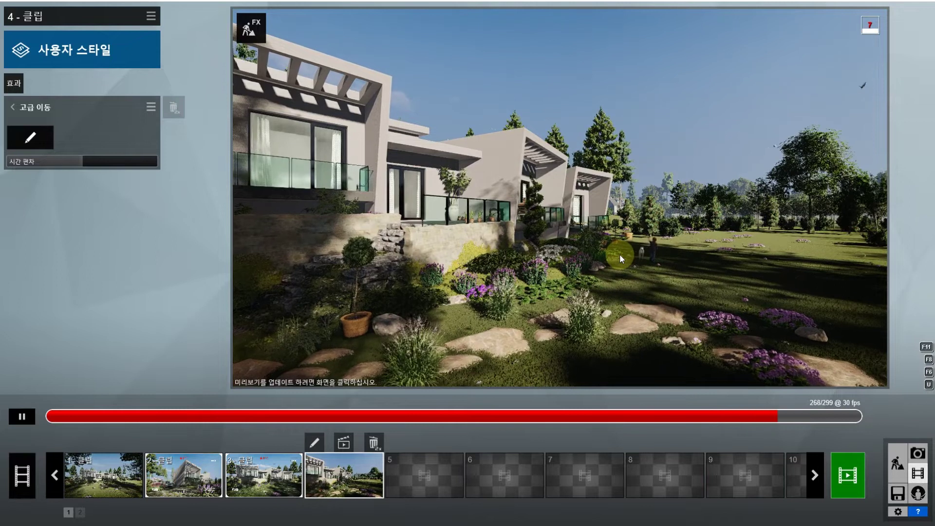
{"action": "left_click", "coordinate": [22, 417]}
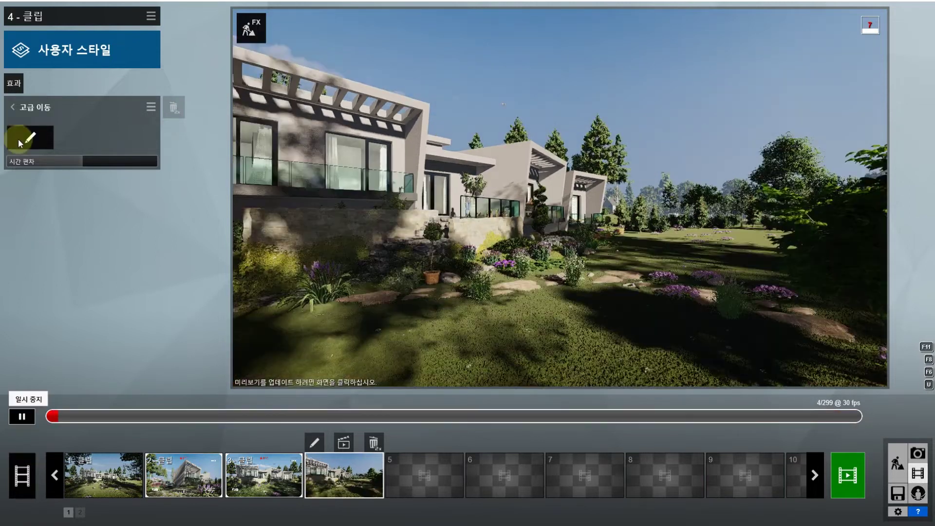
{"action": "left_click", "coordinate": [14, 84]}
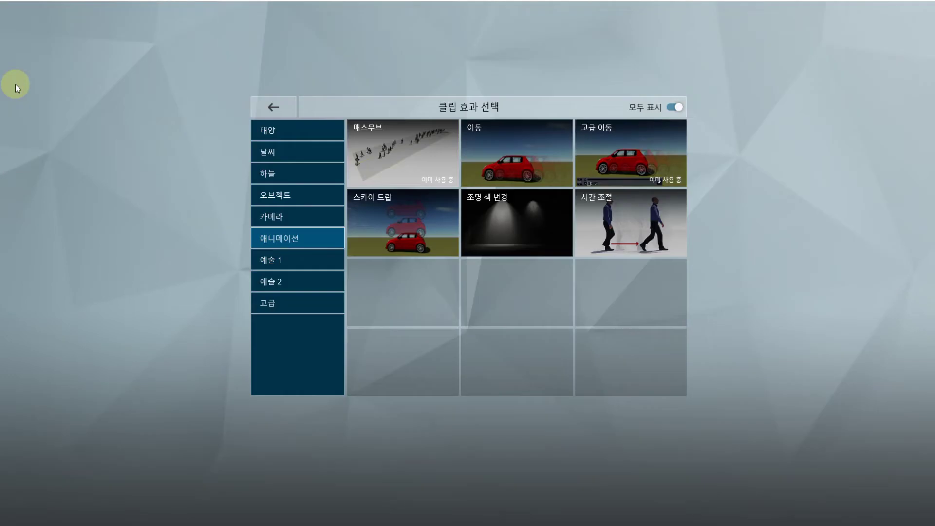
{"action": "left_click", "coordinate": [283, 104]}
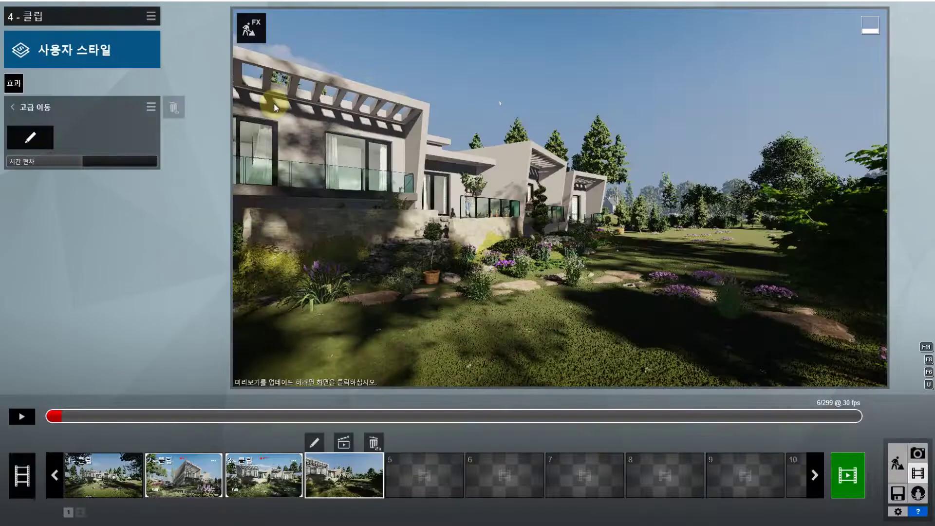
{"action": "left_click", "coordinate": [17, 110]}
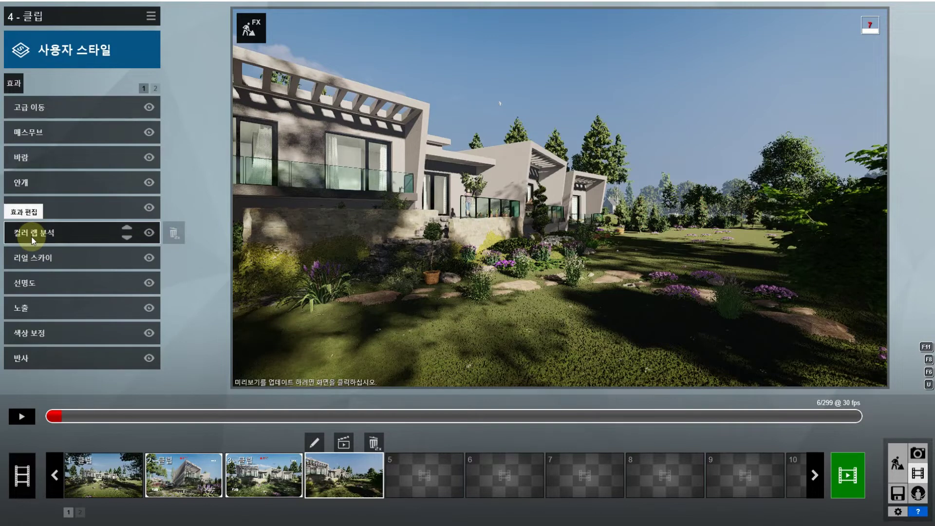
Scrub back and forth through the second clip to review its camera movement and effects
{"action": "left_click_drag", "start_coordinate": [151, 417], "coordinate": [706, 417]}
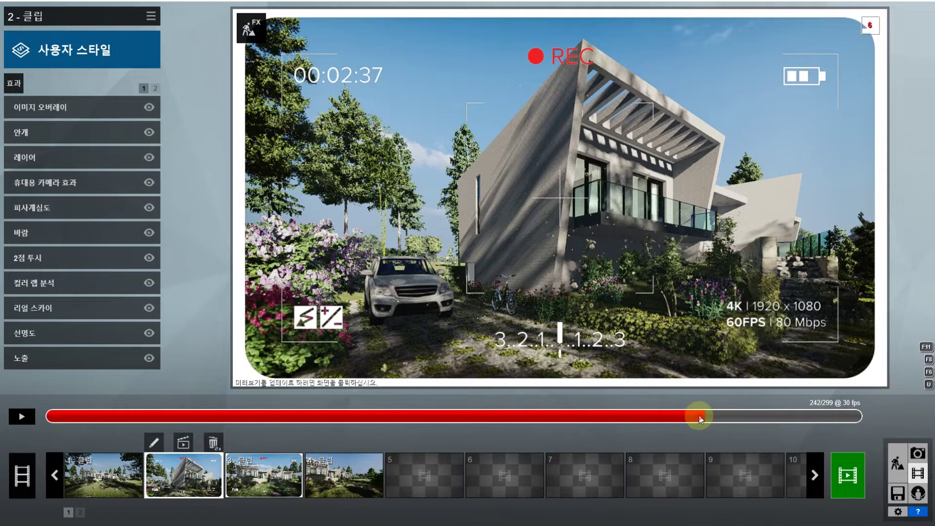
{"action": "left_click_drag", "start_coordinate": [695, 415], "coordinate": [604, 426]}
{"action": "left_click_drag", "start_coordinate": [540, 429], "coordinate": [481, 428]}
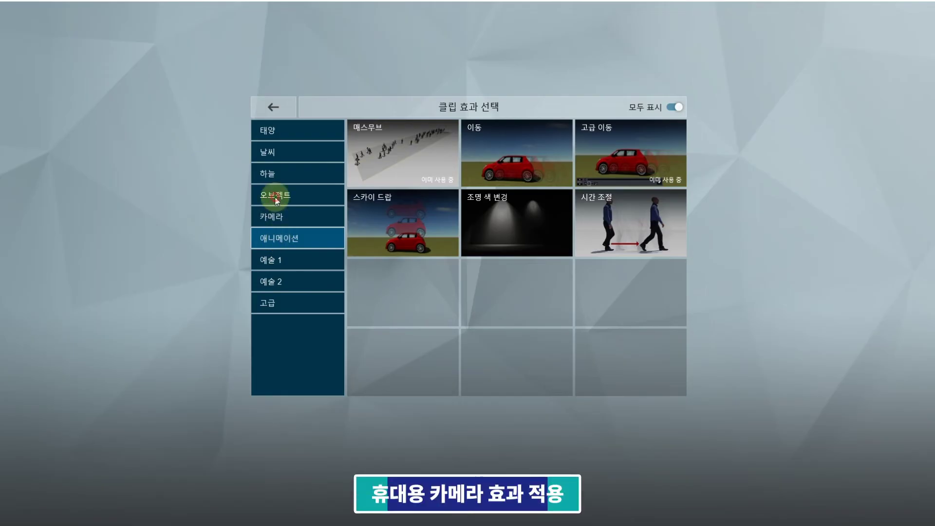
Add the Handheld Camera effect to the fourth clip and set its shake strength to 0.3
{"action": "left_click", "coordinate": [276, 200]}
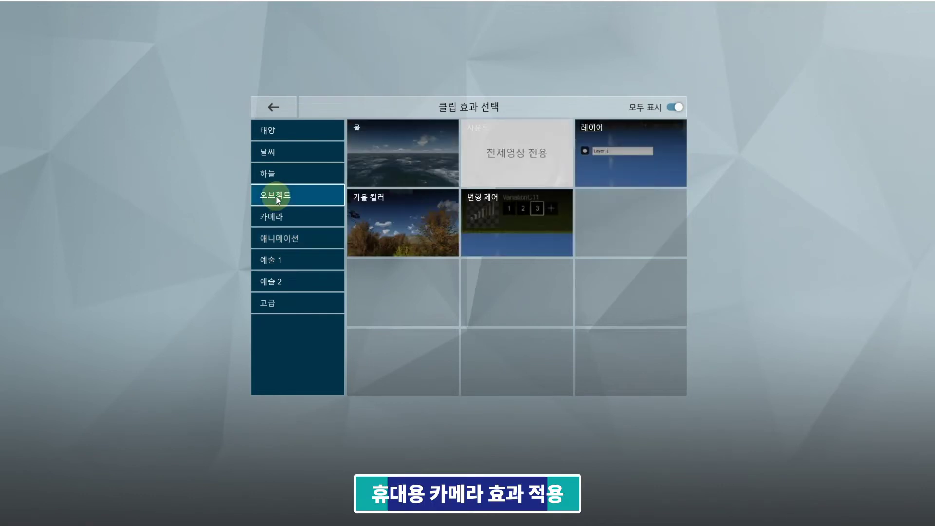
{"action": "left_click", "coordinate": [275, 221]}
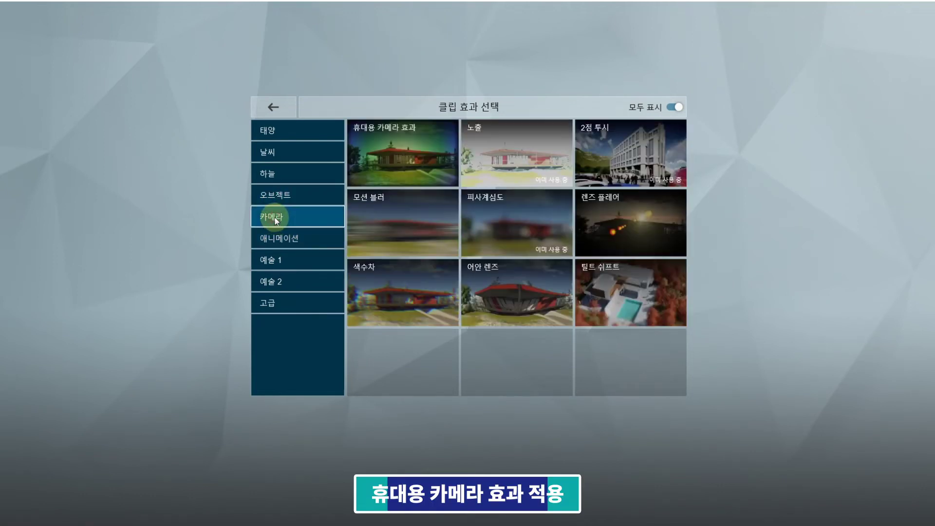
{"action": "left_click", "coordinate": [396, 130]}
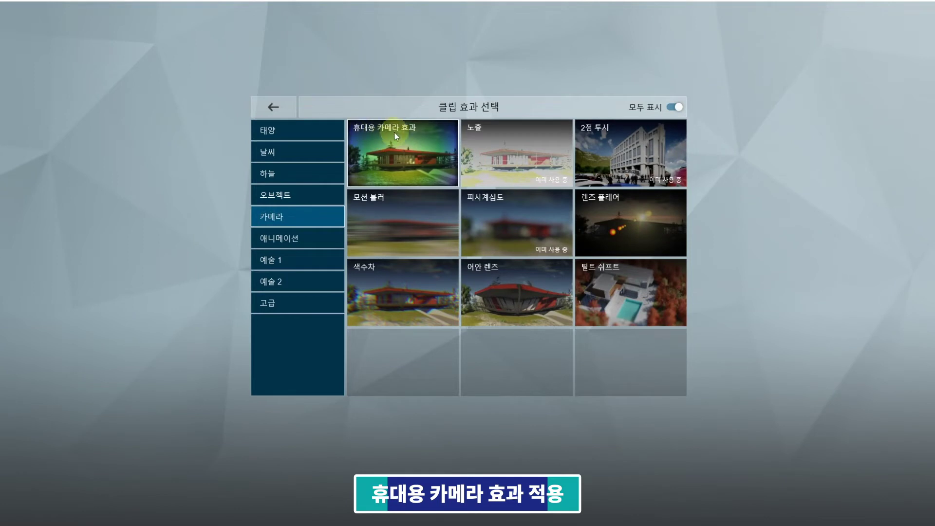
{"action": "left_click", "coordinate": [407, 163]}
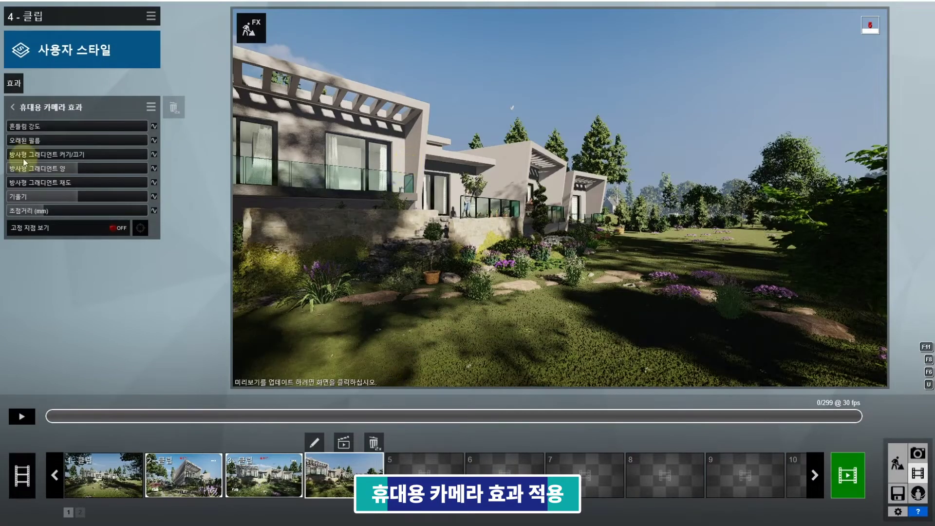
{"action": "left_click", "coordinate": [15, 126]}
{"action": "left_click_drag", "start_coordinate": [14, 126], "coordinate": [25, 130]}
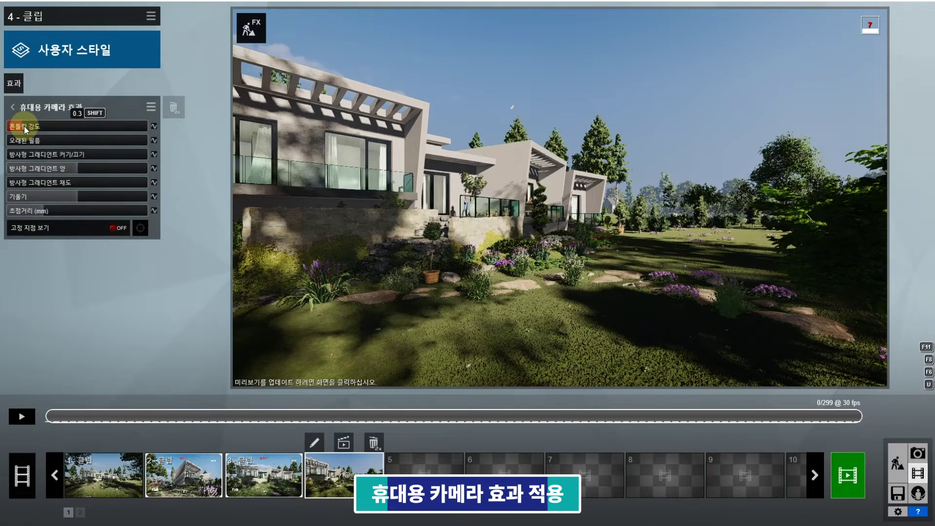
Play back the fourth clip to check its camera shake and set the Handheld Camera effect's old film amount to 0.2
{"action": "left_click", "coordinate": [19, 419]}
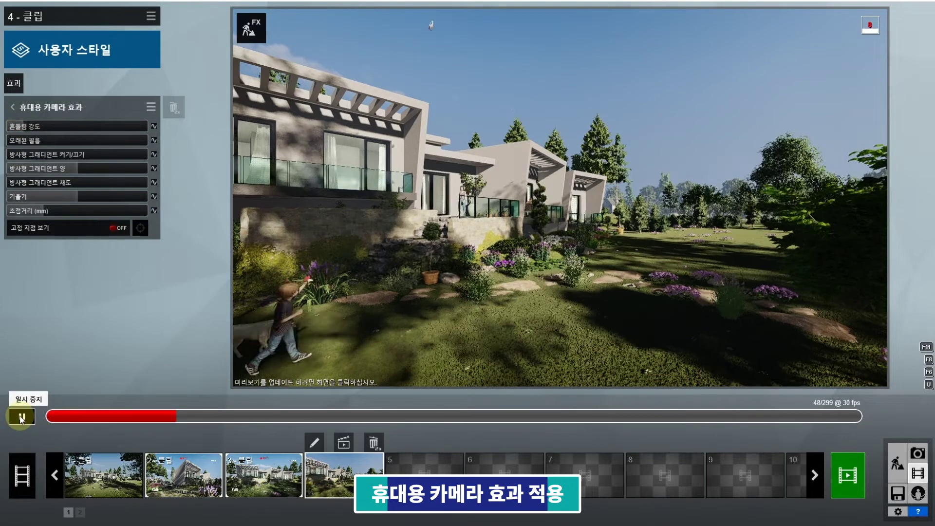
{"action": "left_click", "coordinate": [21, 418]}
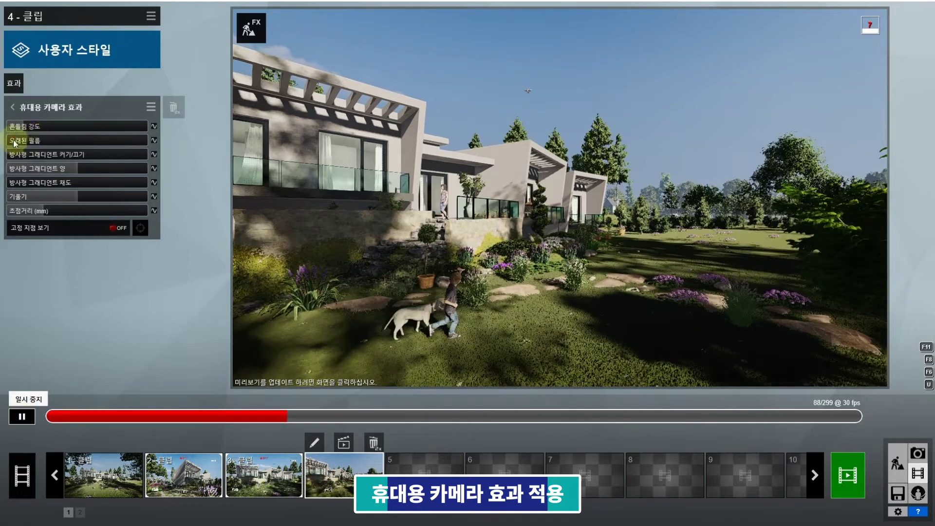
{"action": "left_click_drag", "start_coordinate": [20, 145], "coordinate": [38, 140]}
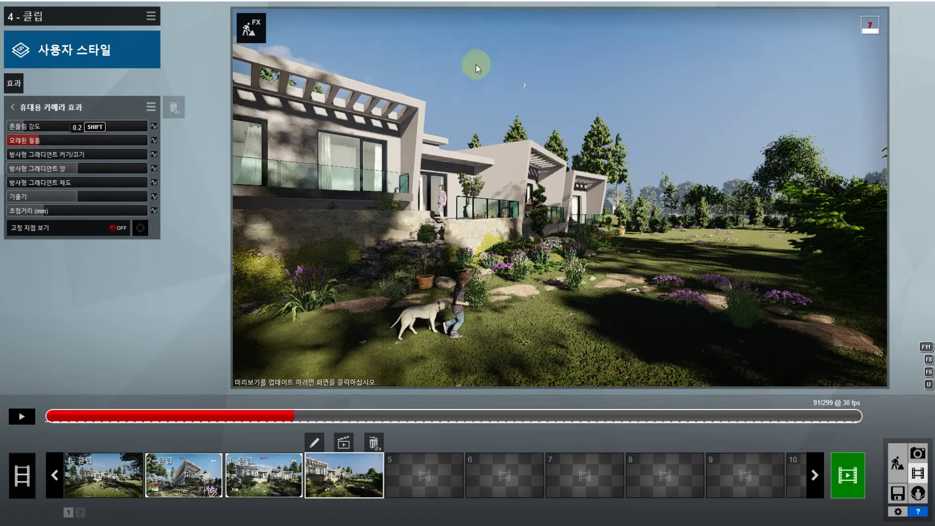
{"action": "left_click", "coordinate": [28, 419]}
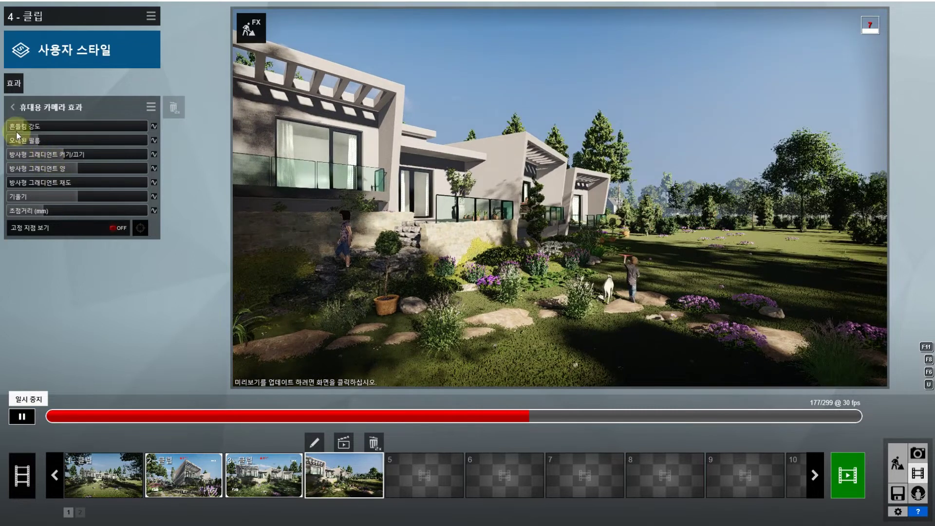
Try the Handheld Camera effect's radial gradient at 0.4 and lower both its on/off and amount values
{"action": "left_click", "coordinate": [18, 126]}
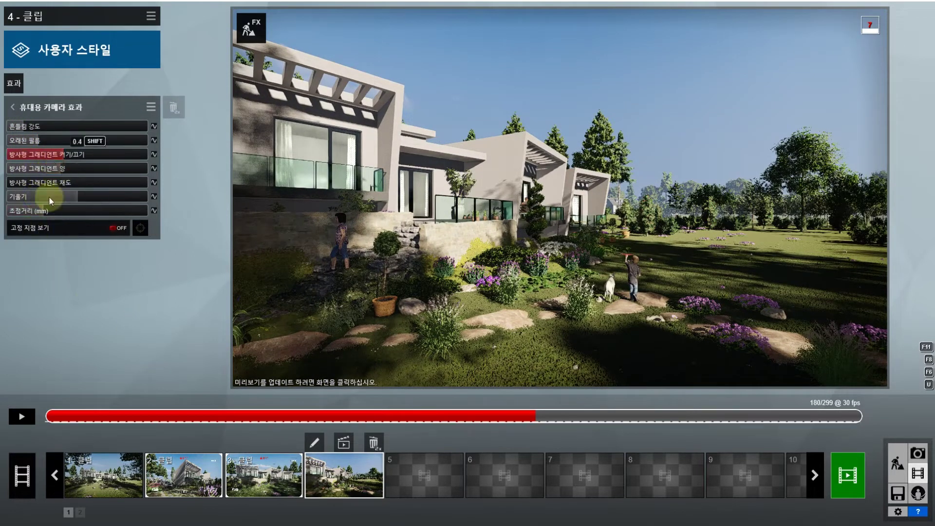
{"action": "left_click", "coordinate": [40, 159]}
{"action": "left_click", "coordinate": [26, 156]}
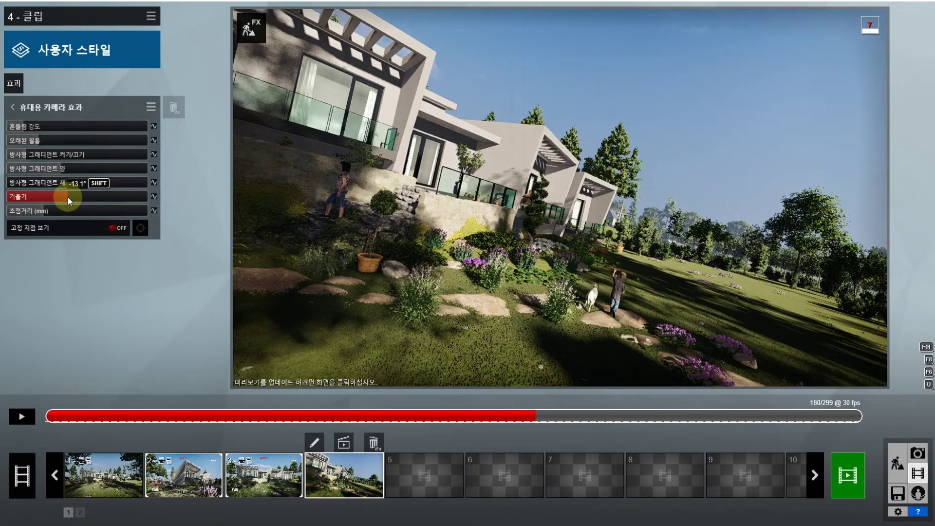
Tilt the camera to -13.1° and create a tilt keyframe at the start of the fourth clip
{"action": "left_click_drag", "start_coordinate": [522, 416], "coordinate": [45, 425]}
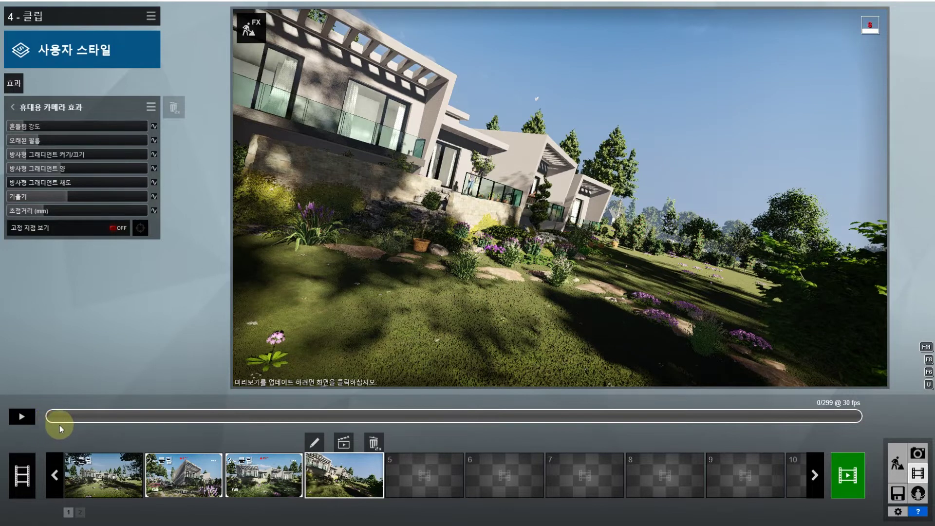
{"action": "left_click", "coordinate": [55, 169]}
{"action": "left_click", "coordinate": [154, 198]}
Create tilt and focal length keyframes around frame 93 with the horizon levelled, and play back the tilt animation
{"action": "left_click", "coordinate": [51, 419]}
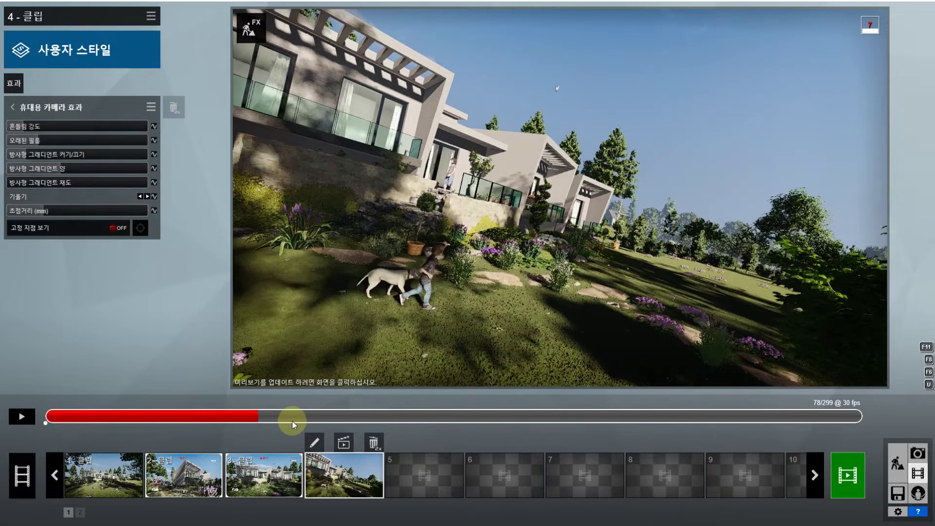
{"action": "left_click_drag", "start_coordinate": [296, 422], "coordinate": [303, 420]}
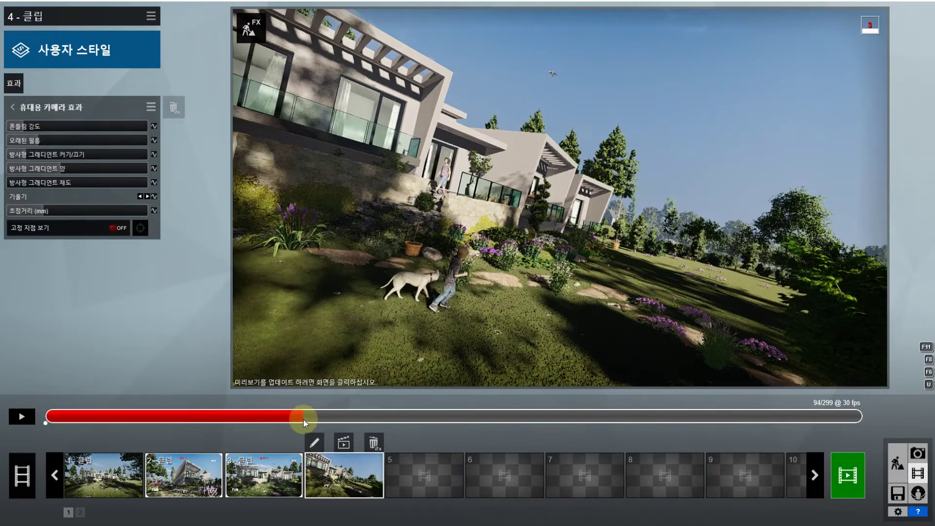
{"action": "left_click", "coordinate": [156, 212]}
{"action": "left_click", "coordinate": [62, 196]}
{"action": "left_click_drag", "start_coordinate": [65, 194], "coordinate": [72, 197]}
{"action": "left_click", "coordinate": [22, 417]}
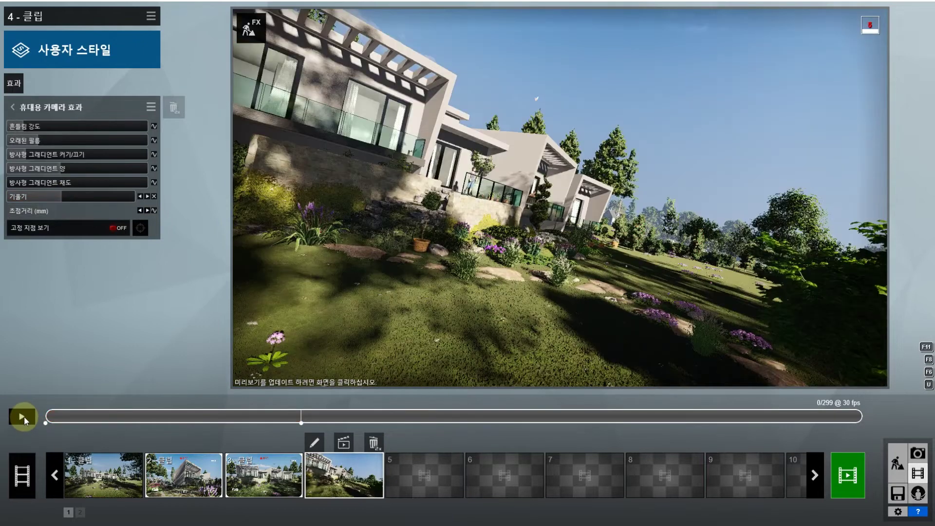
{"action": "left_click", "coordinate": [22, 417]}
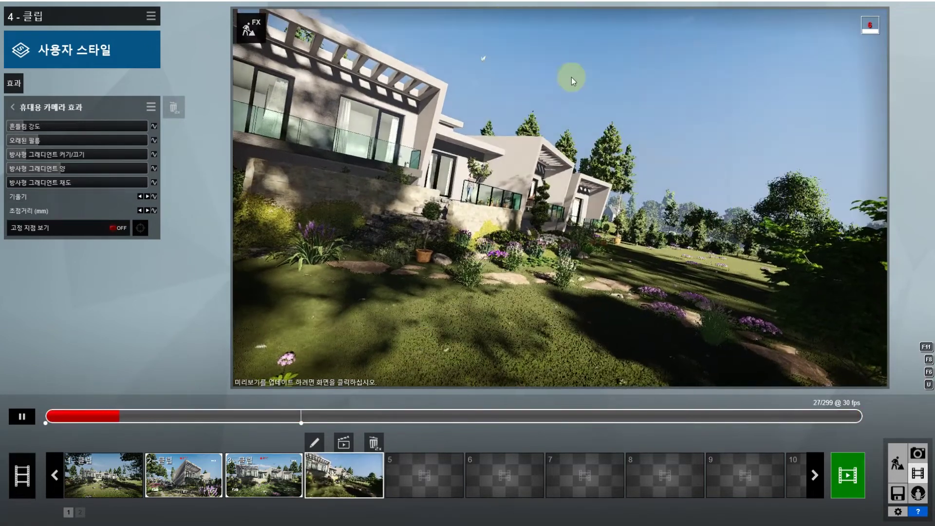
Delete the tilt and focal length keyframes at frame 93 and the clip start, and level the camera tilt again
{"action": "left_click", "coordinate": [301, 418]}
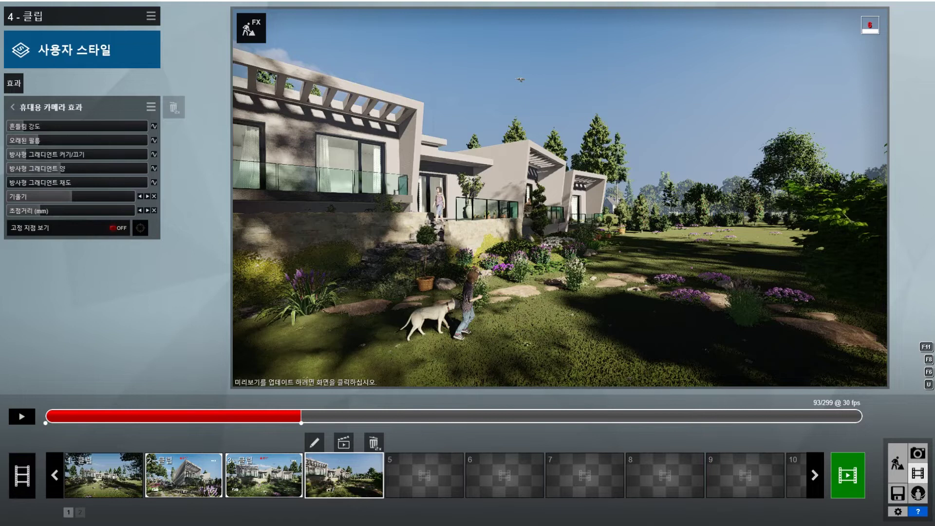
{"action": "left_click", "coordinate": [154, 197]}
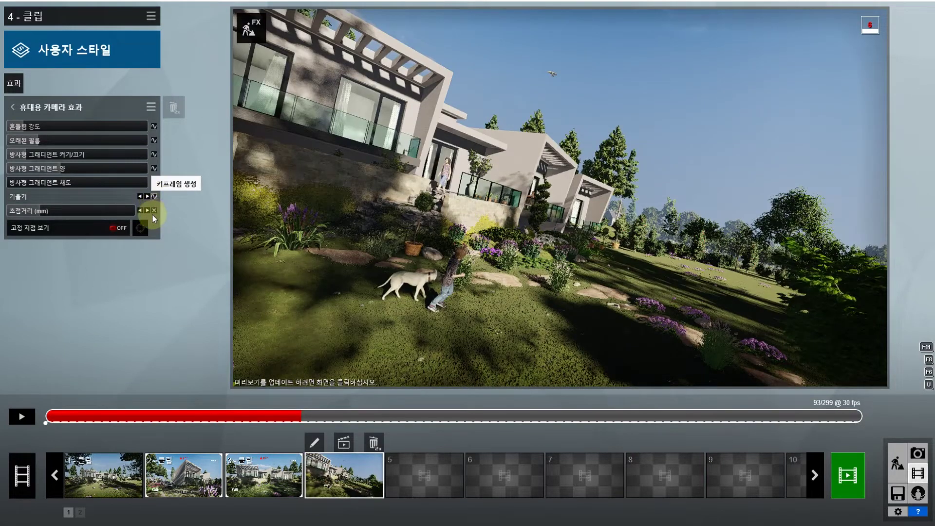
{"action": "left_click", "coordinate": [154, 212]}
{"action": "left_click_drag", "start_coordinate": [110, 418], "coordinate": [43, 422]}
{"action": "left_click", "coordinate": [153, 197]}
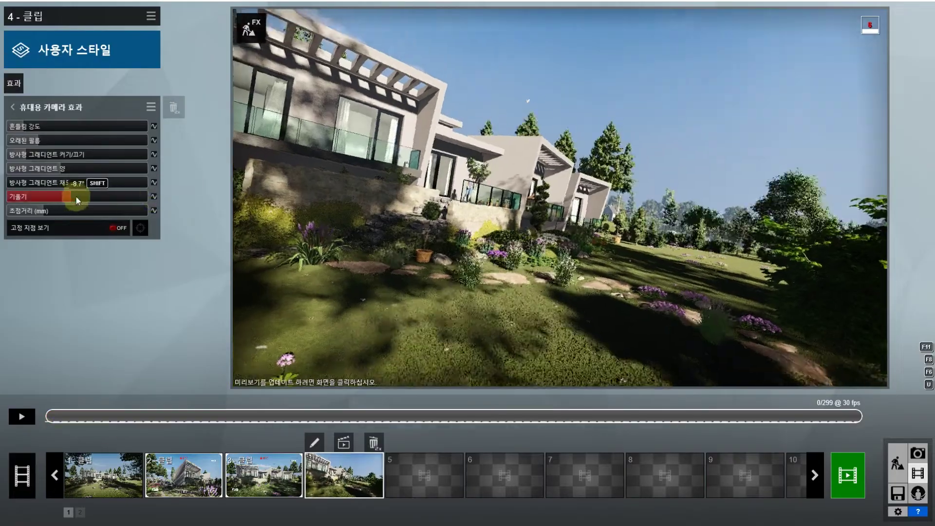
{"action": "left_click_drag", "start_coordinate": [76, 197], "coordinate": [78, 197]}
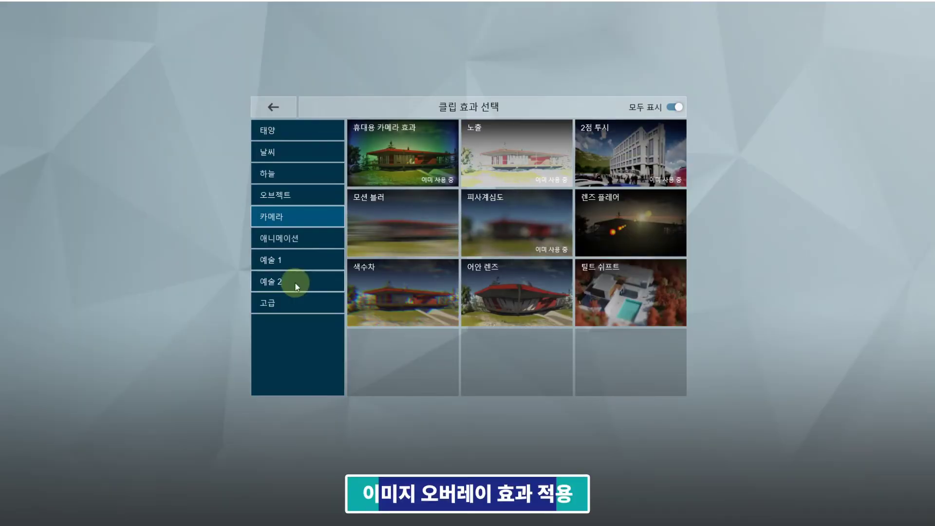
Add the Image Overlay effect to the fourth clip and load the REC viewfinder image from the 01_썸네일 folder
{"action": "left_click", "coordinate": [288, 259]}
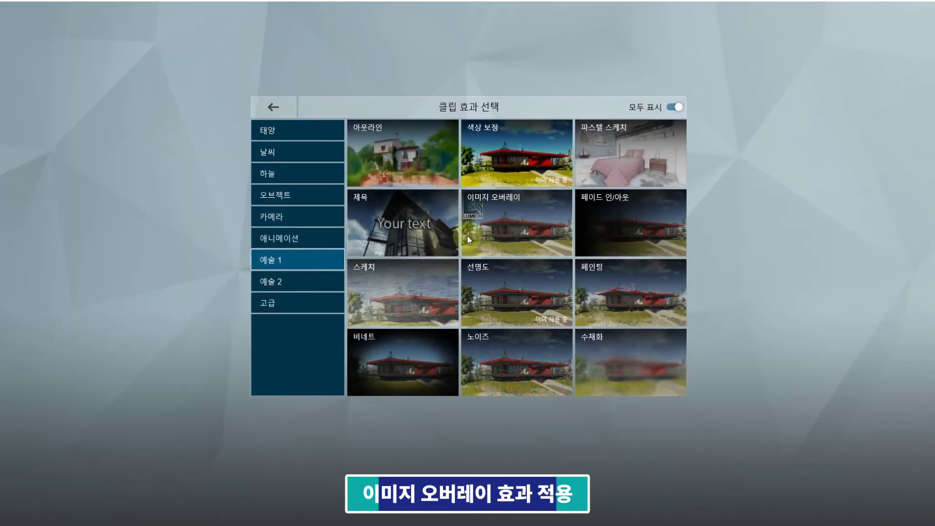
{"action": "left_click", "coordinate": [514, 232]}
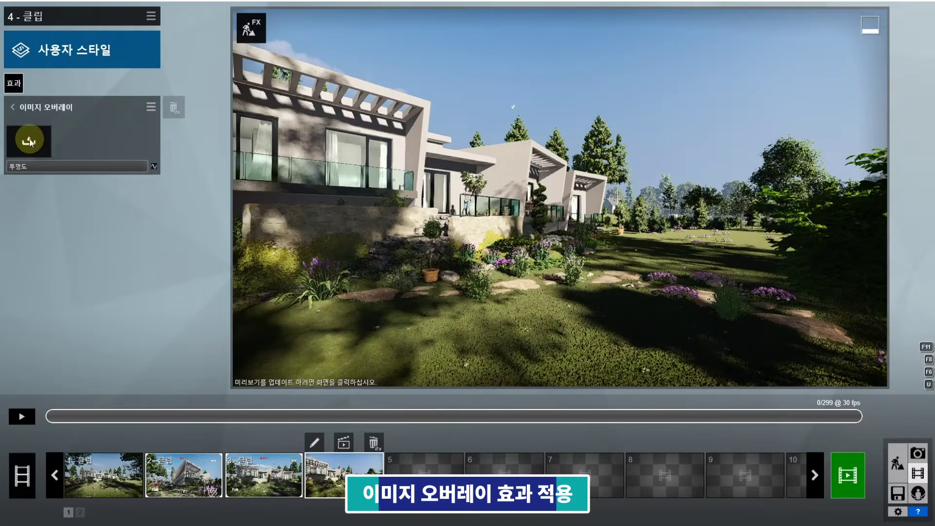
{"action": "left_click", "coordinate": [29, 142]}
{"action": "left_click", "coordinate": [188, 26]}
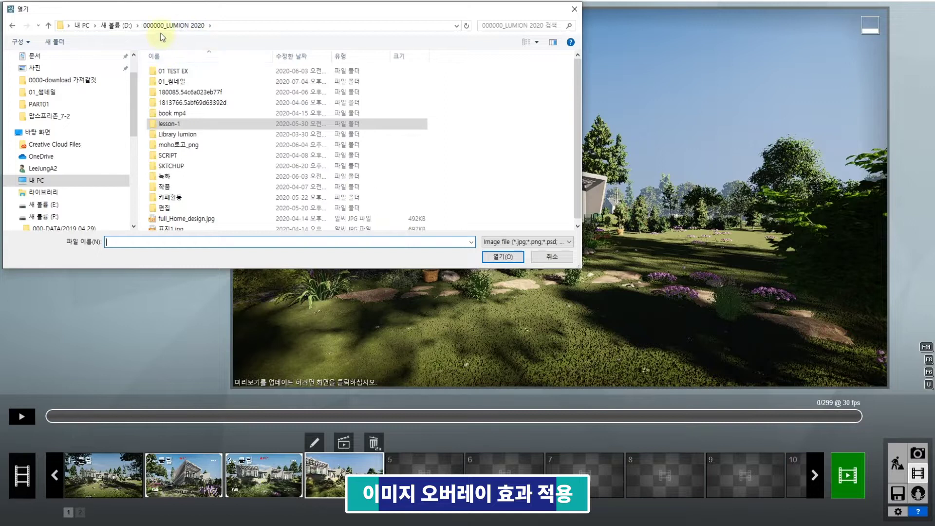
{"action": "double_click", "coordinate": [171, 82]}
{"action": "left_click", "coordinate": [496, 113]}
{"action": "left_click", "coordinate": [509, 259]}
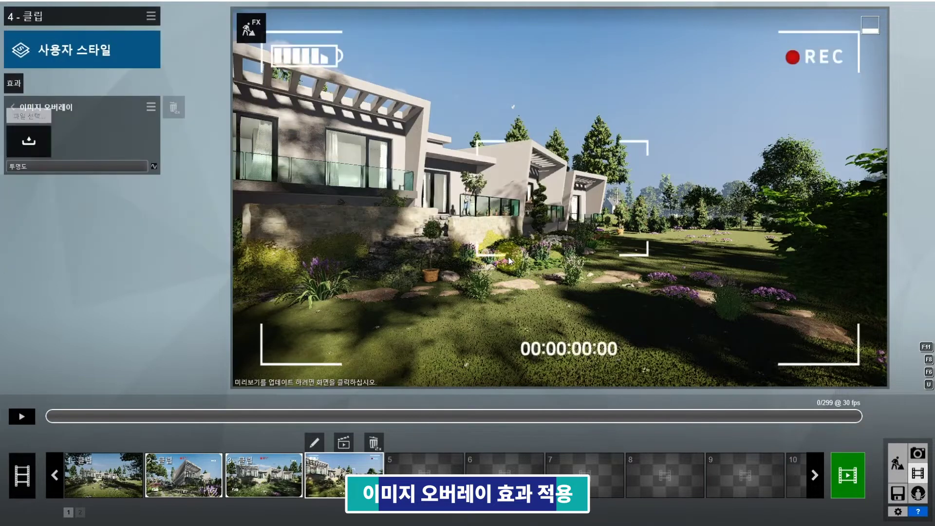
Try the white-bordered REC viewfinder image as the overlay and switch back to the one with the 00:00:00:00 timecode
{"action": "left_click", "coordinate": [55, 156]}
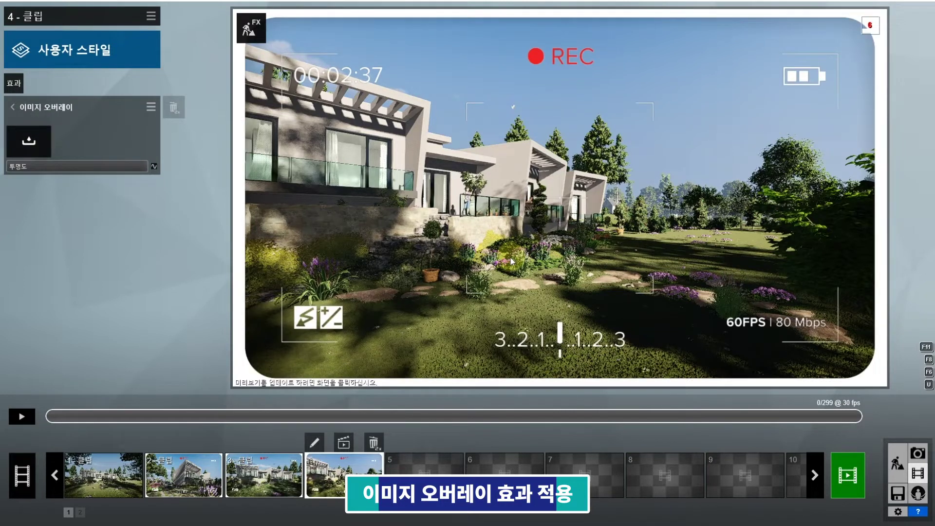
{"action": "left_click", "coordinate": [24, 138]}
{"action": "left_click", "coordinate": [429, 94]}
{"action": "left_click", "coordinate": [503, 257]}
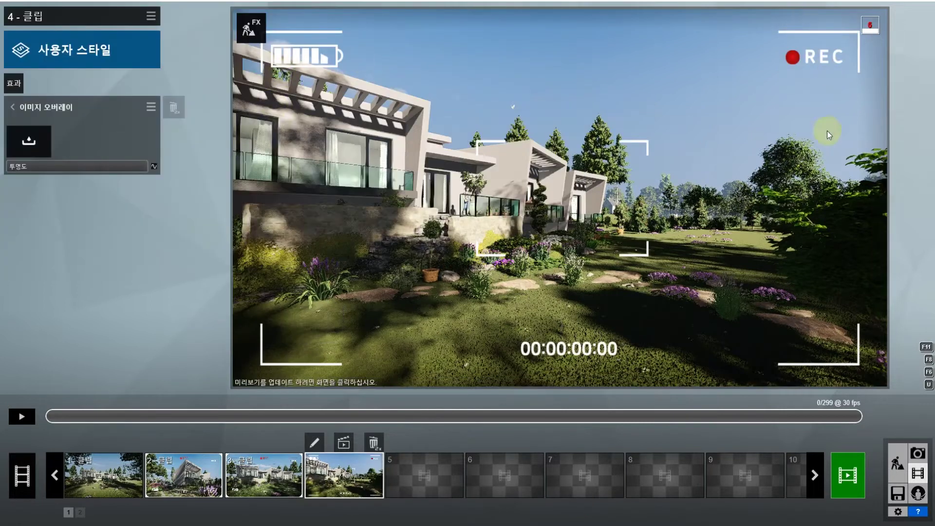
Play back the fourth and second clips to check their overlays and camera shake, and open the second clip's Handheld Camera effect
{"action": "left_click", "coordinate": [22, 418]}
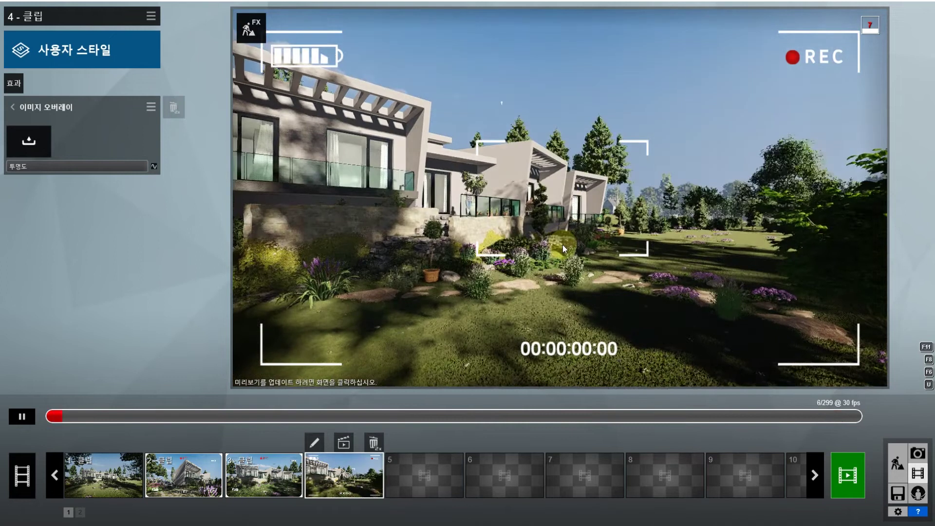
{"action": "left_click", "coordinate": [178, 474]}
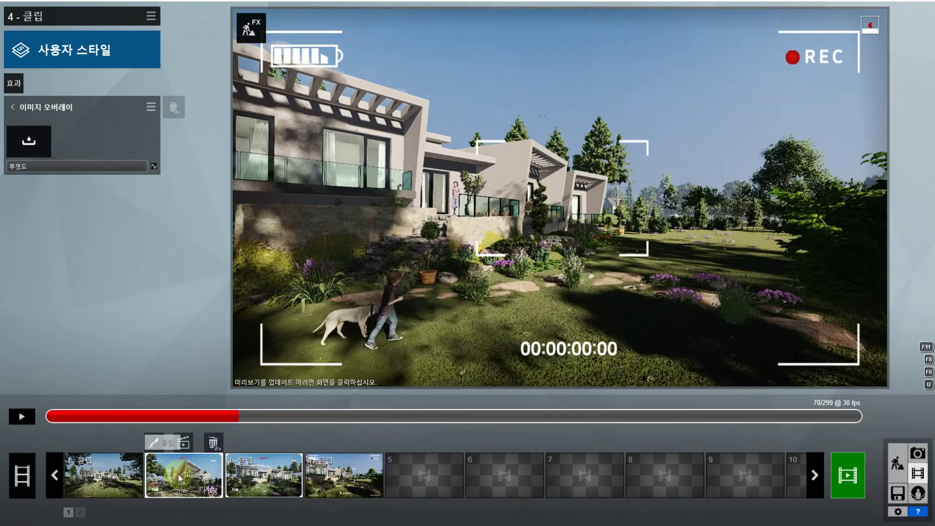
{"action": "left_click", "coordinate": [603, 212]}
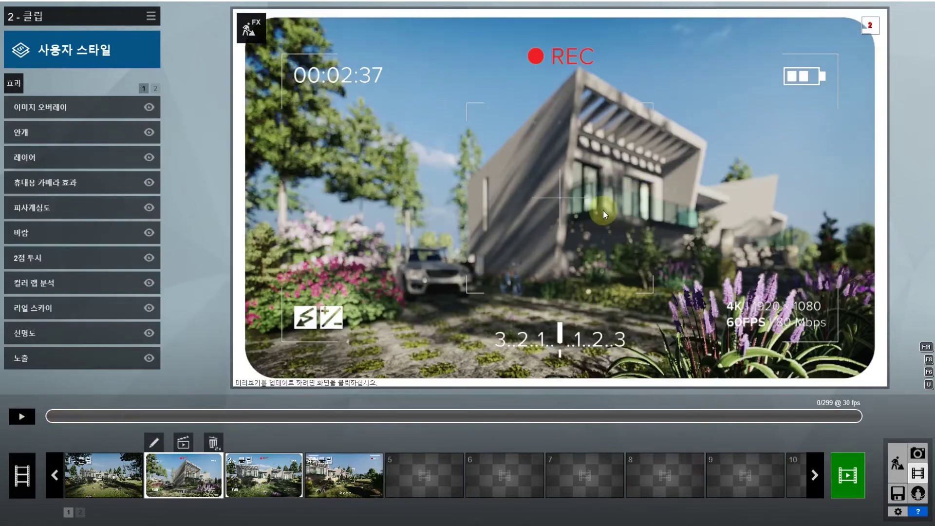
{"action": "left_click", "coordinate": [21, 418]}
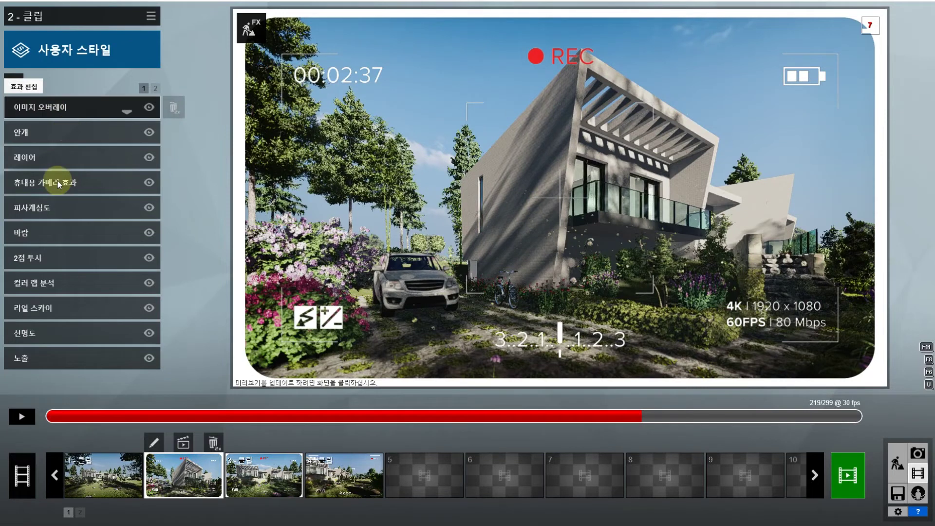
{"action": "left_click", "coordinate": [58, 183]}
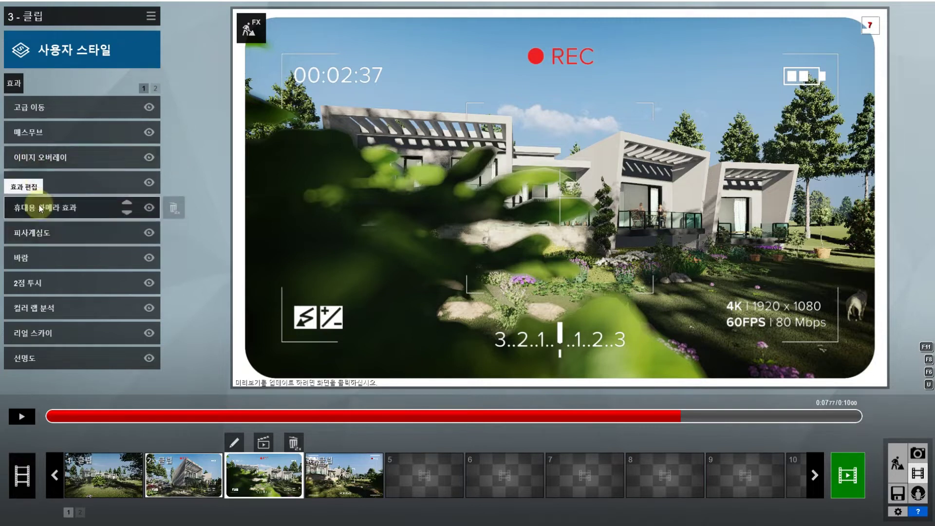
Scrub through the fourth clip and the first clip to compare the movement of the people and the dog
{"action": "left_click", "coordinate": [351, 489]}
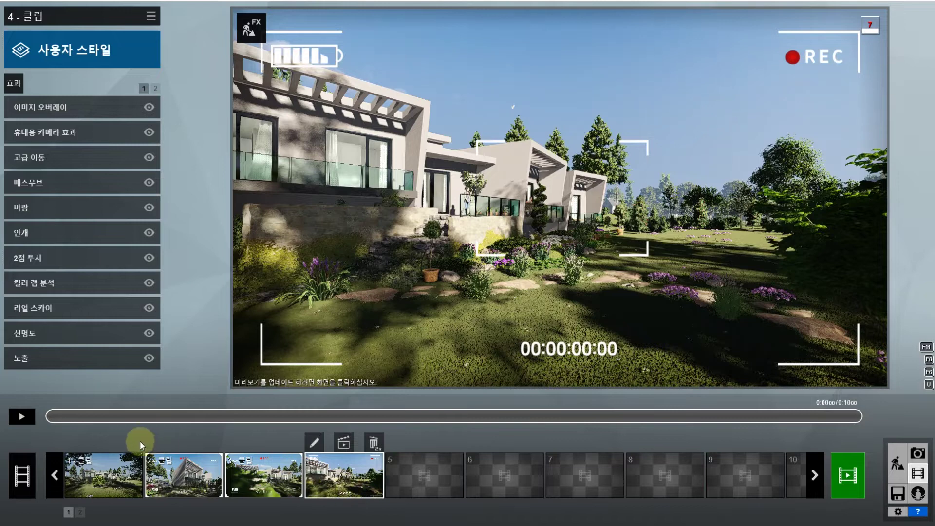
{"action": "left_click_drag", "start_coordinate": [159, 415], "coordinate": [577, 410]}
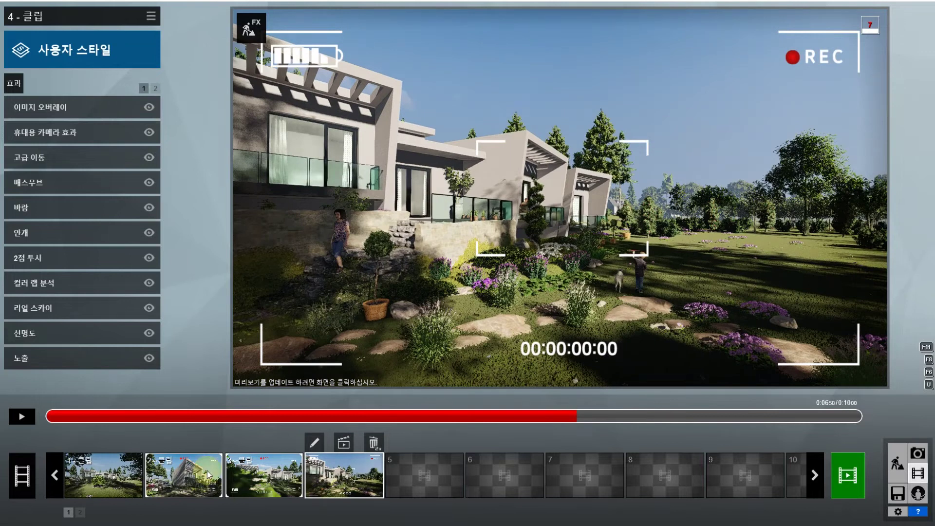
{"action": "left_click", "coordinate": [120, 475]}
{"action": "left_click_drag", "start_coordinate": [68, 416], "coordinate": [208, 426]}
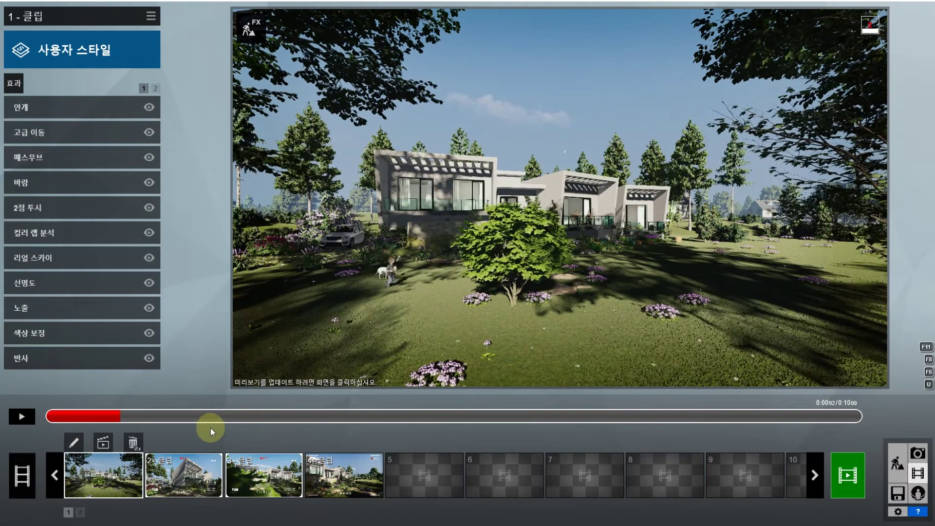
{"action": "left_click_drag", "start_coordinate": [614, 411], "coordinate": [398, 423]}
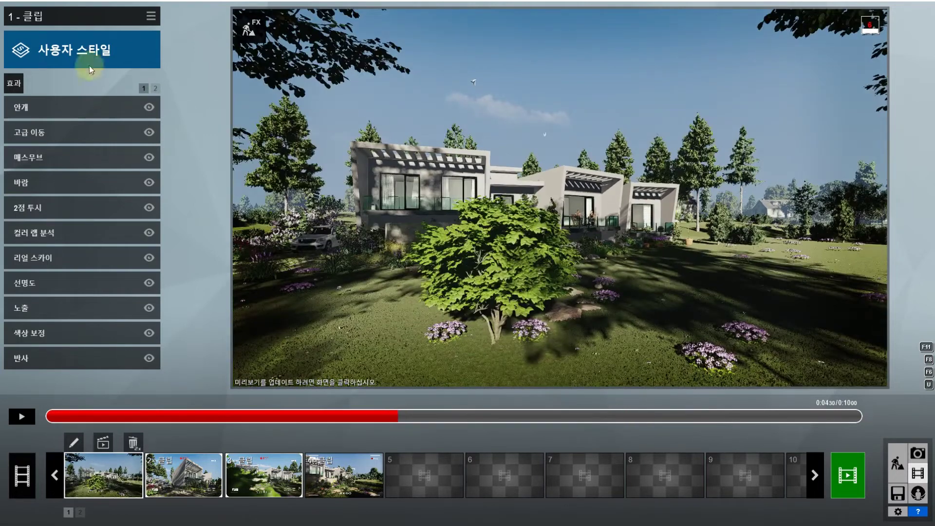
Copy the Mass Move effect settings from the first clip and paste them into the fourth clip's Mass Move effect
{"action": "left_click", "coordinate": [79, 157]}
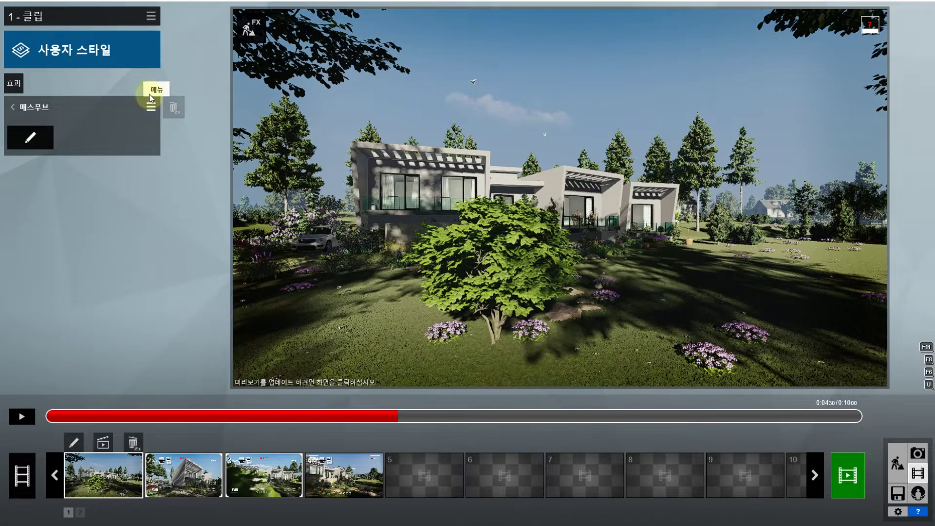
{"action": "left_click", "coordinate": [151, 103]}
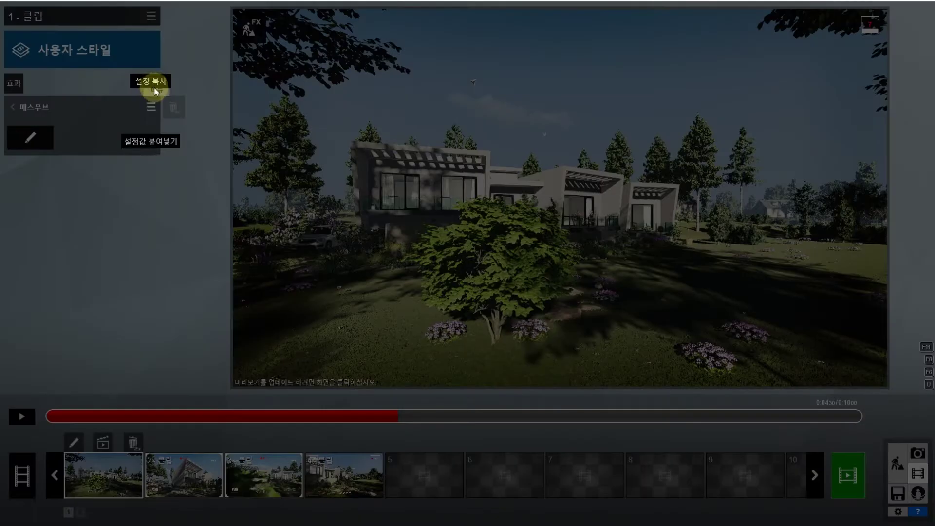
{"action": "left_click", "coordinate": [336, 475]}
{"action": "left_click", "coordinate": [337, 476]}
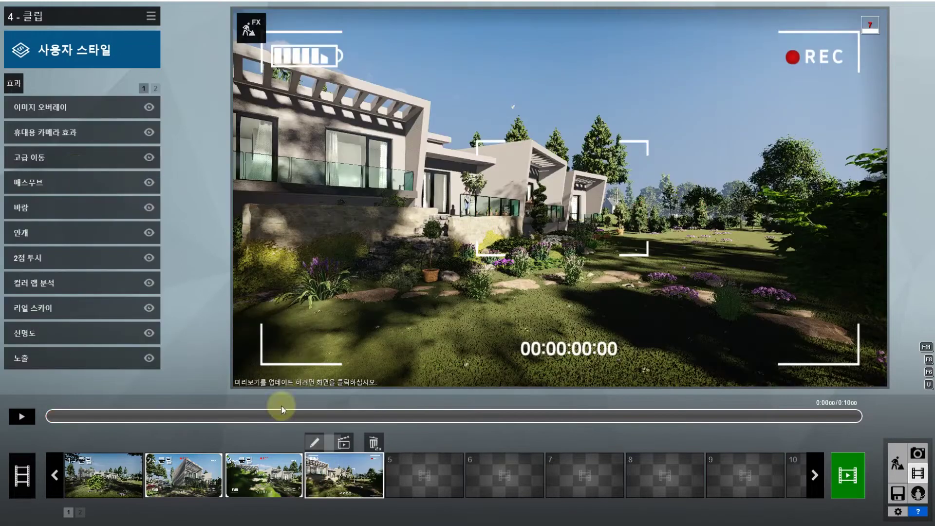
{"action": "left_click", "coordinate": [53, 180]}
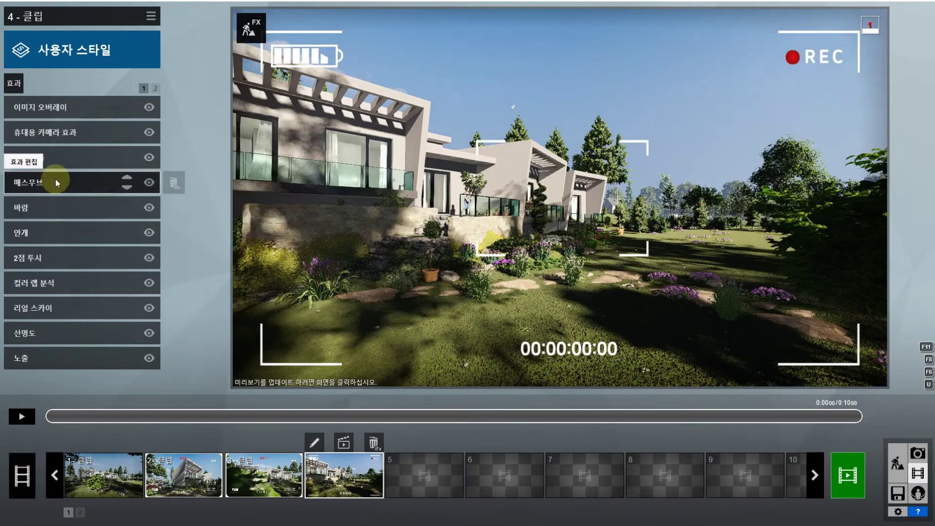
{"action": "left_click", "coordinate": [56, 181]}
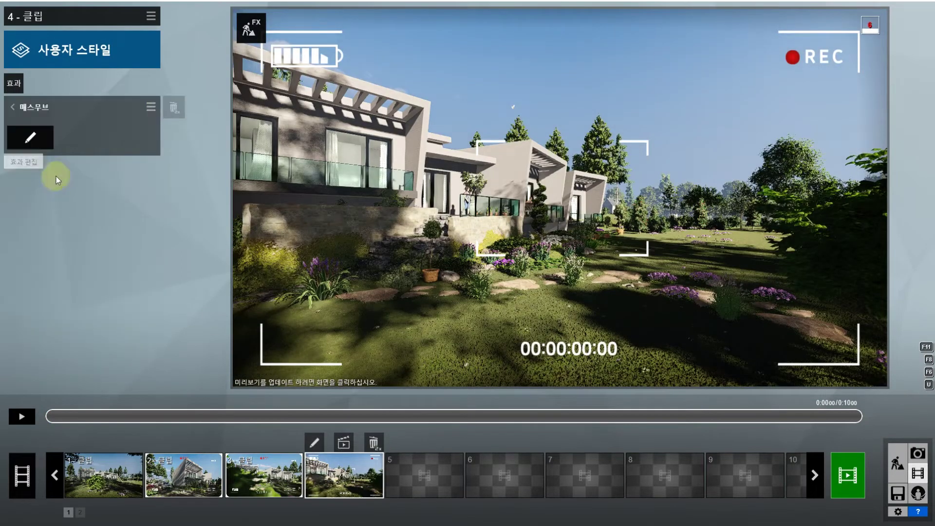
{"action": "left_click", "coordinate": [151, 108]}
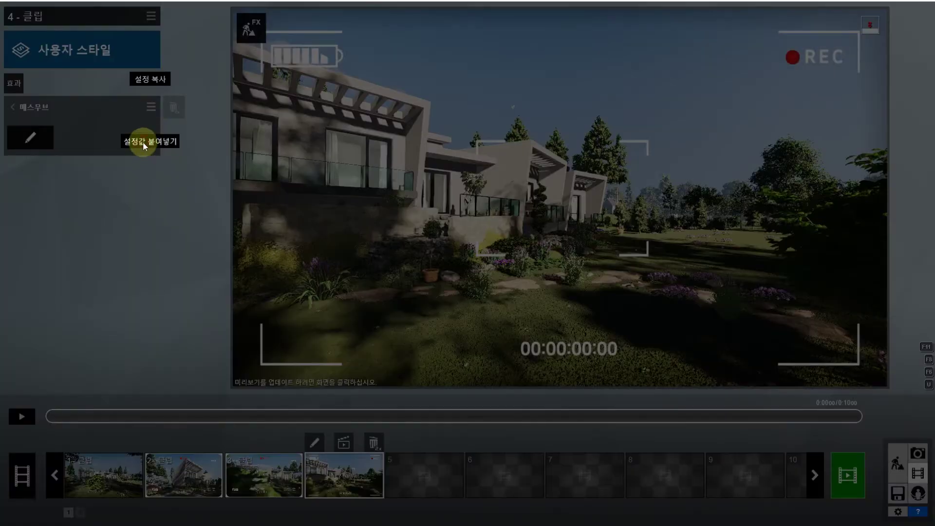
{"action": "left_click", "coordinate": [143, 143]}
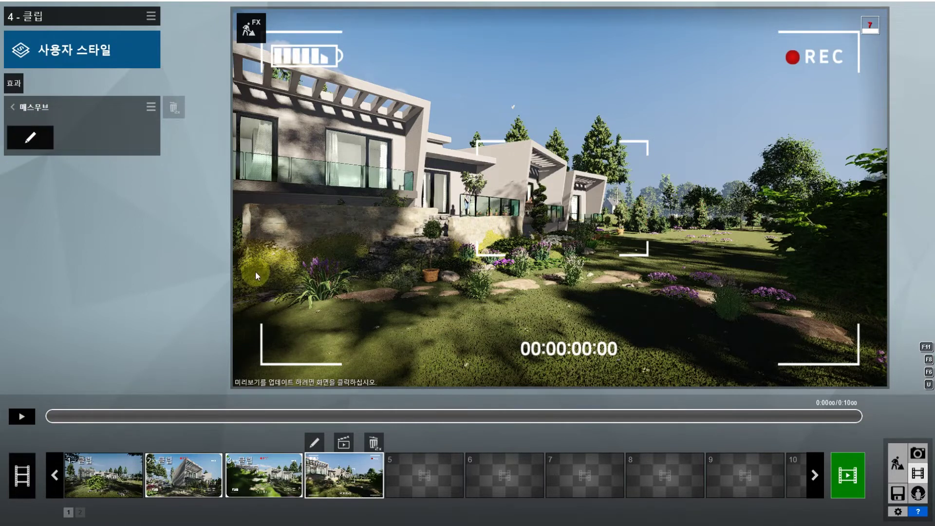
Browse the people and nature categories of the sound library in build mode, and return to movie mode
{"action": "left_click", "coordinate": [119, 490]}
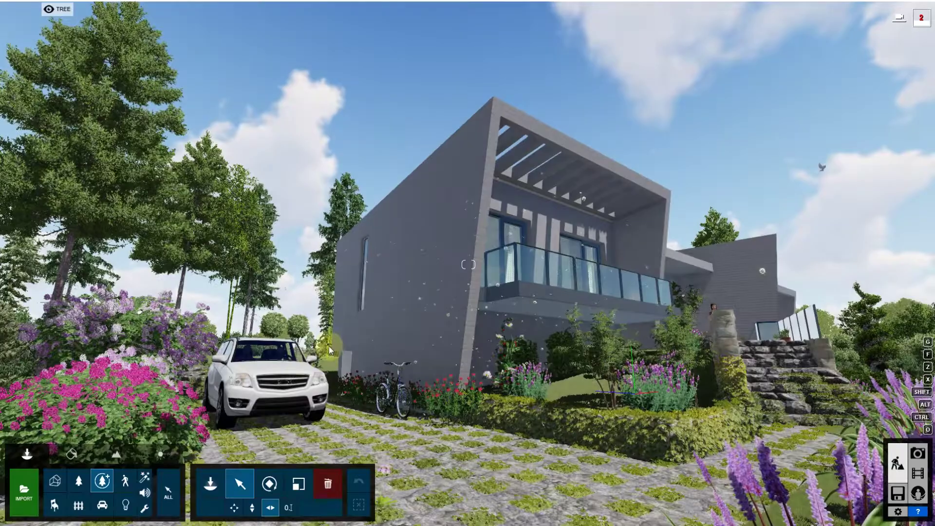
{"action": "left_click", "coordinate": [145, 493]}
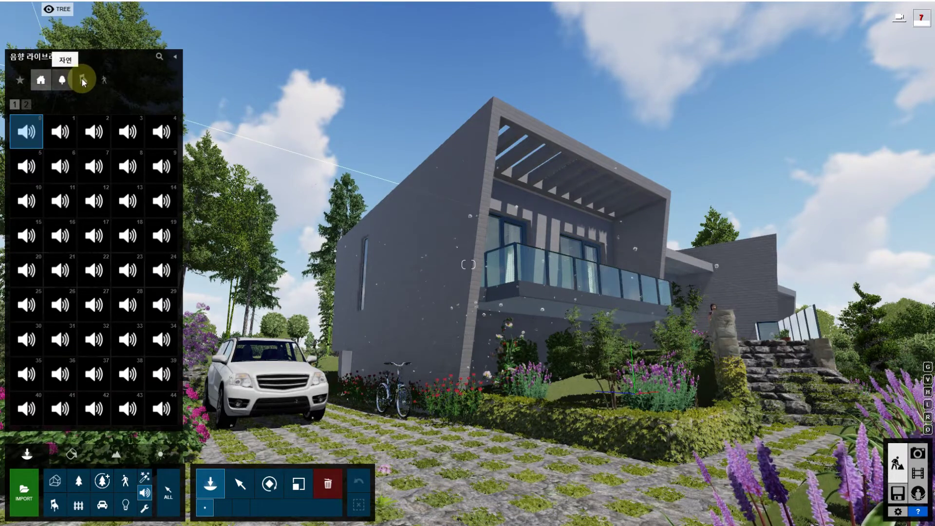
{"action": "left_click", "coordinate": [104, 79]}
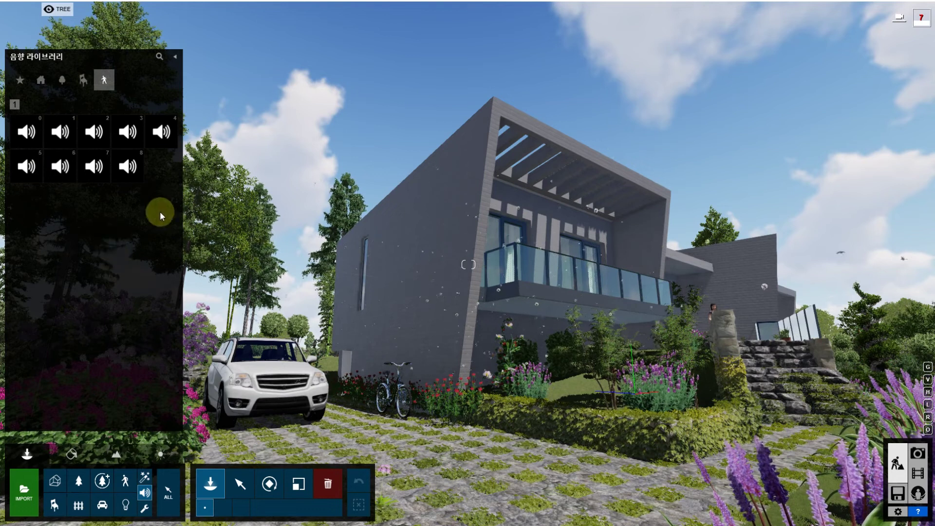
{"action": "left_click", "coordinate": [62, 79]}
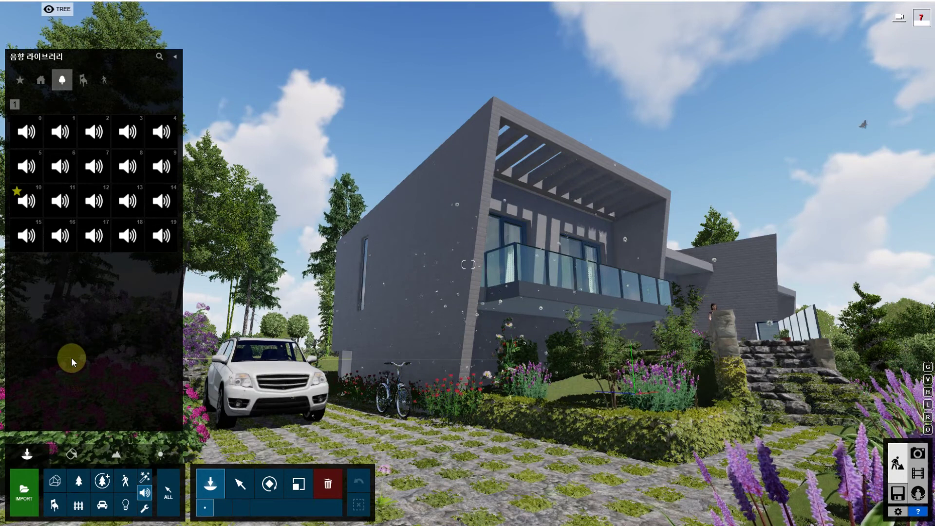
{"action": "left_click", "coordinate": [239, 483]}
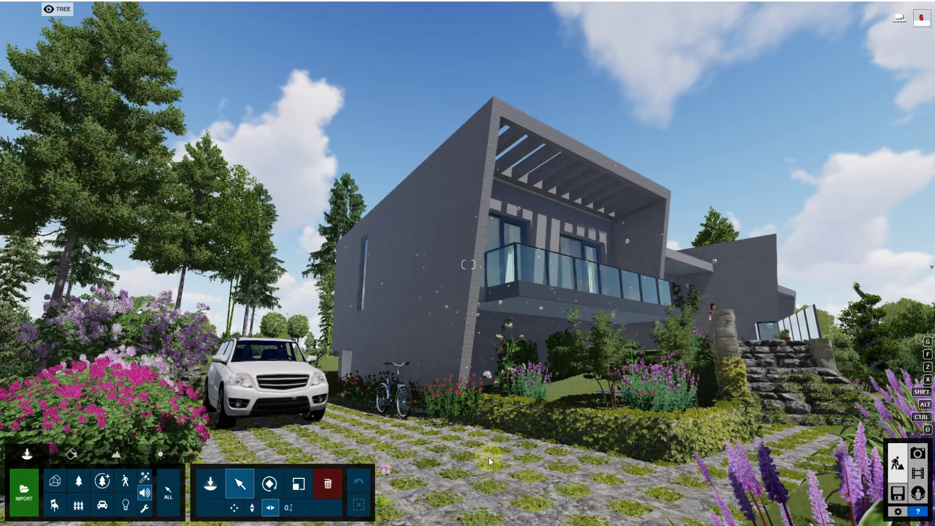
{"action": "right_click_drag", "start_coordinate": [491, 425], "coordinate": [496, 434]}
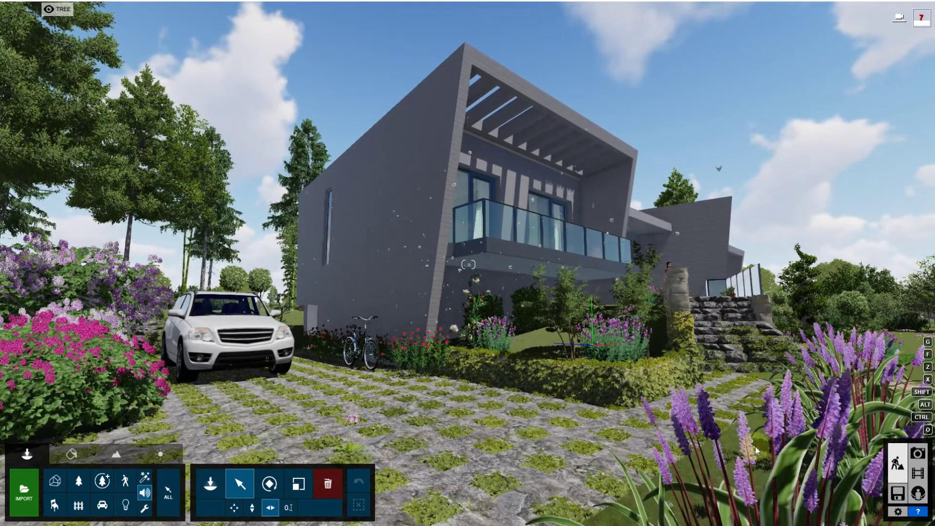
{"action": "left_click", "coordinate": [918, 473]}
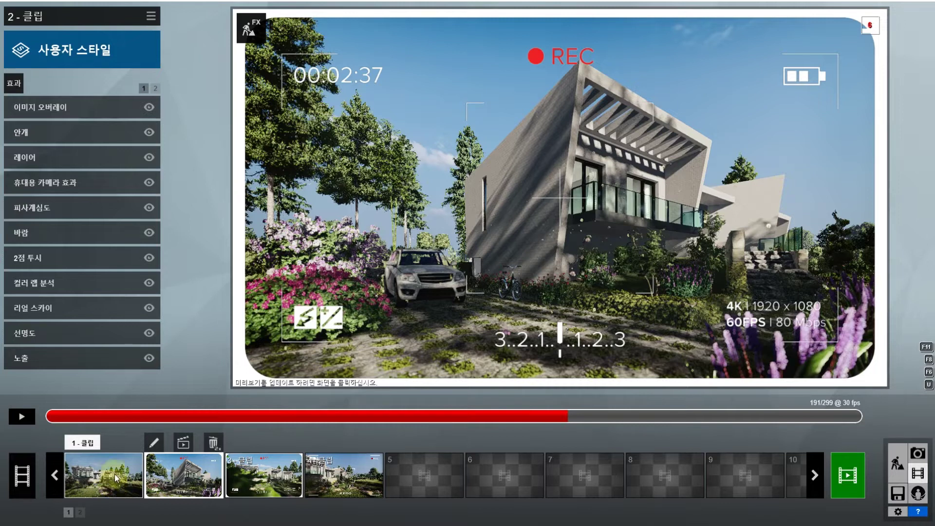
Open the image render settings for the photo 6 - 이미지 in photo mode
{"action": "left_click", "coordinate": [919, 454]}
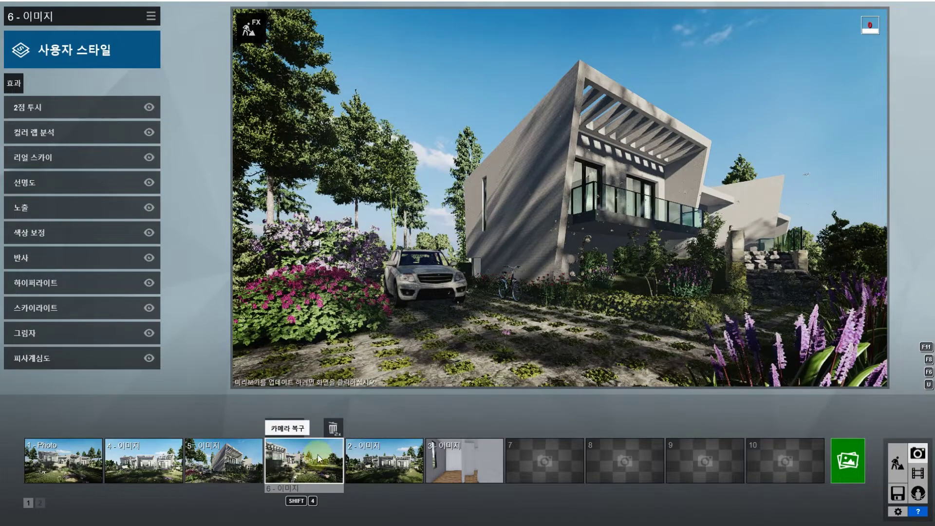
{"action": "left_click", "coordinate": [848, 466]}
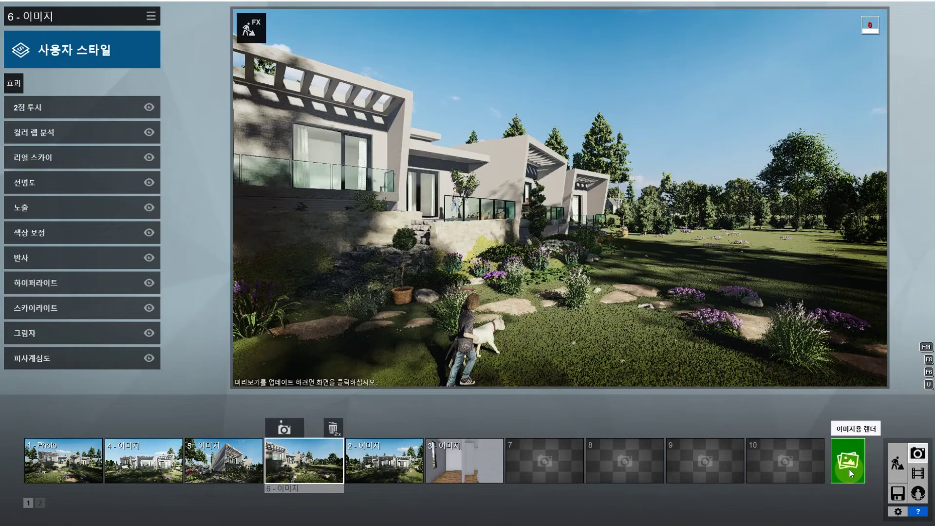
{"action": "left_click", "coordinate": [850, 464]}
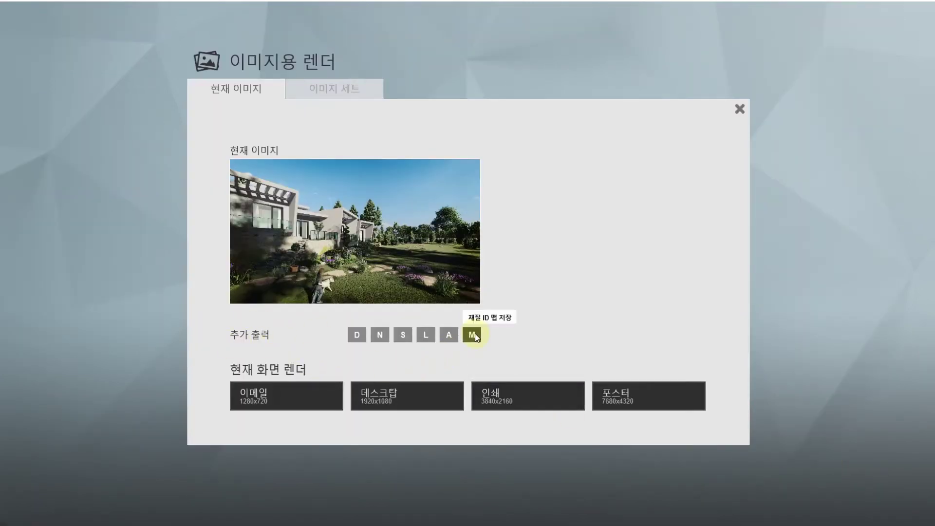
Enable all six additional output maps for the image render: D, N, S, L, A and M
{"action": "left_click", "coordinate": [356, 335]}
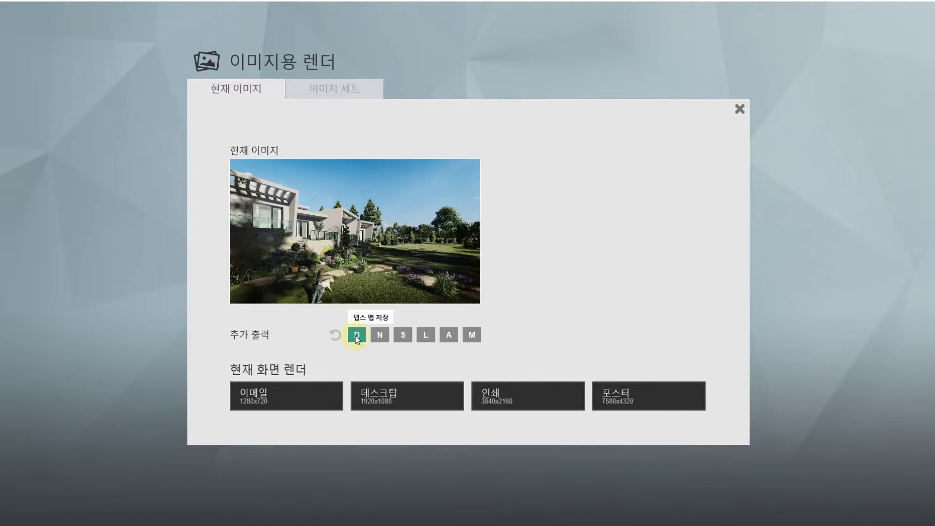
{"action": "left_click", "coordinate": [380, 335]}
{"action": "left_click", "coordinate": [403, 336]}
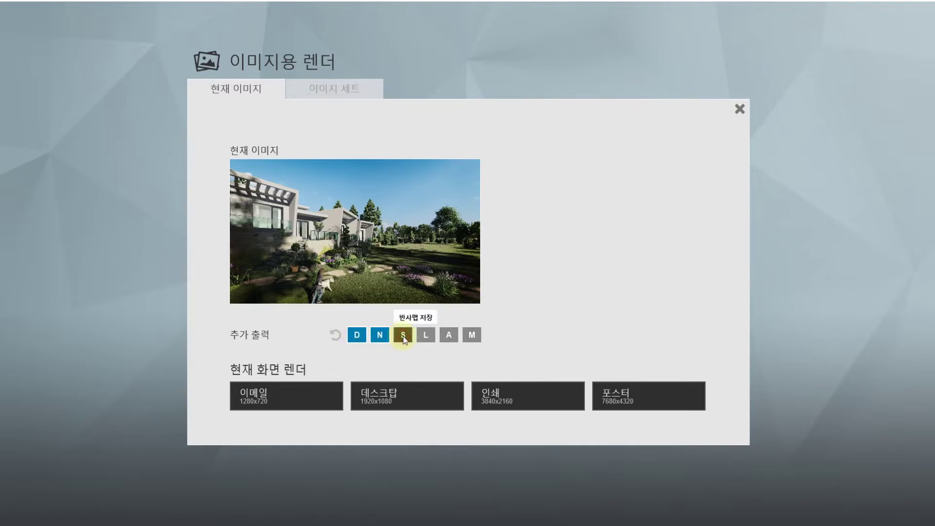
{"action": "left_click", "coordinate": [427, 336]}
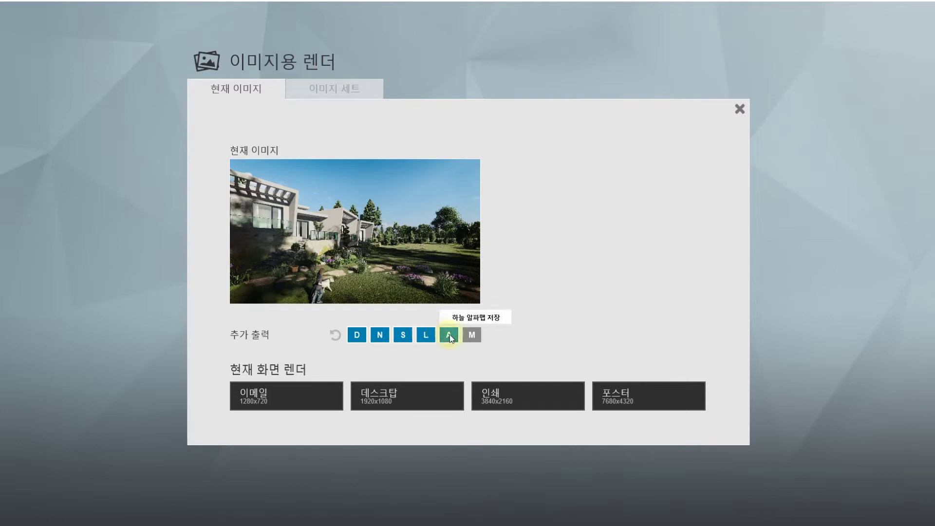
{"action": "left_click", "coordinate": [472, 334]}
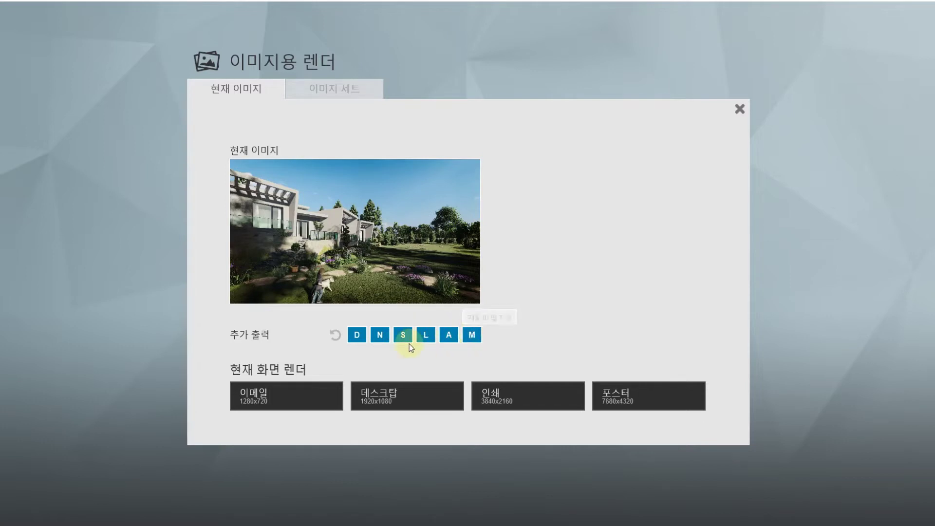
Turn off the depth (D) and normal (N) map outputs, keep the sky alpha map enabled, and close the image render settings
{"action": "left_click", "coordinate": [359, 337]}
{"action": "left_click", "coordinate": [379, 335]}
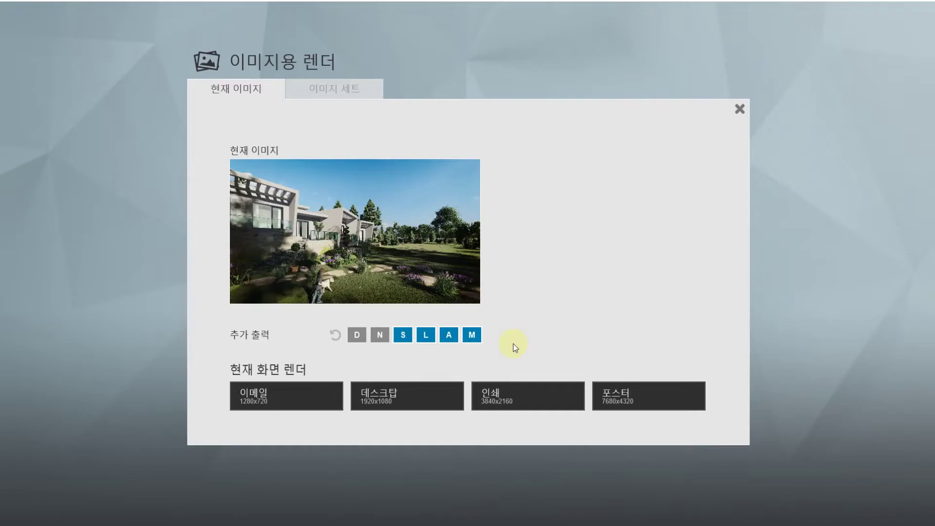
{"action": "left_click", "coordinate": [450, 336]}
{"action": "left_click", "coordinate": [446, 334]}
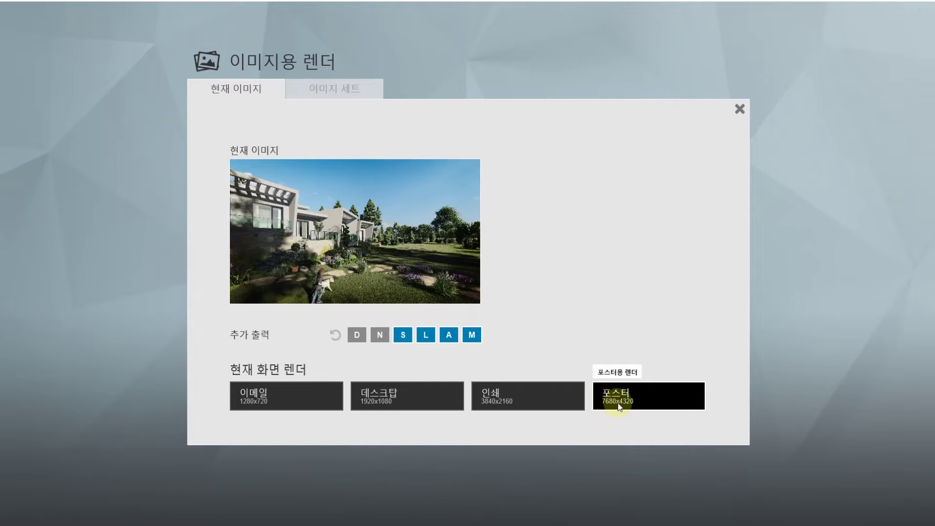
{"action": "left_click", "coordinate": [740, 109]}
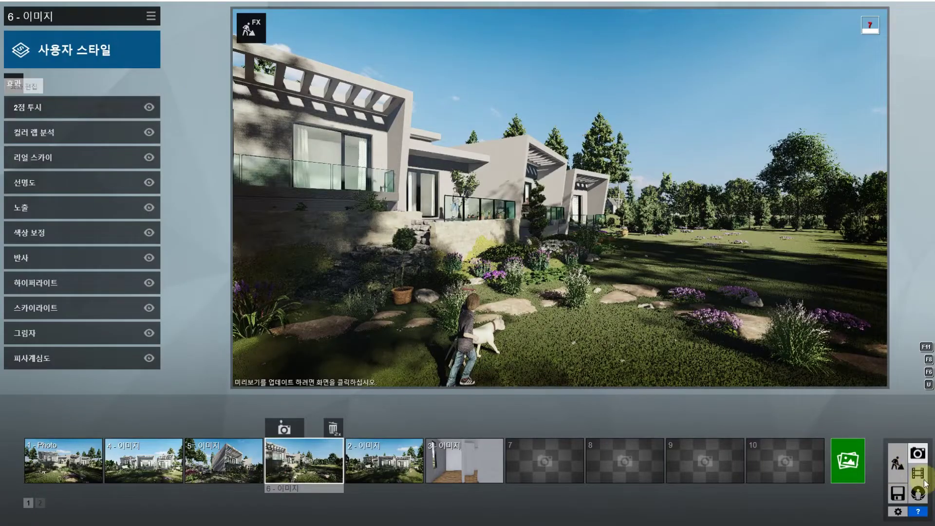
Open the render settings for the entire movie, try a Full HD 1920x1080 MP4 render and cancel saving the file
{"action": "left_click", "coordinate": [917, 474]}
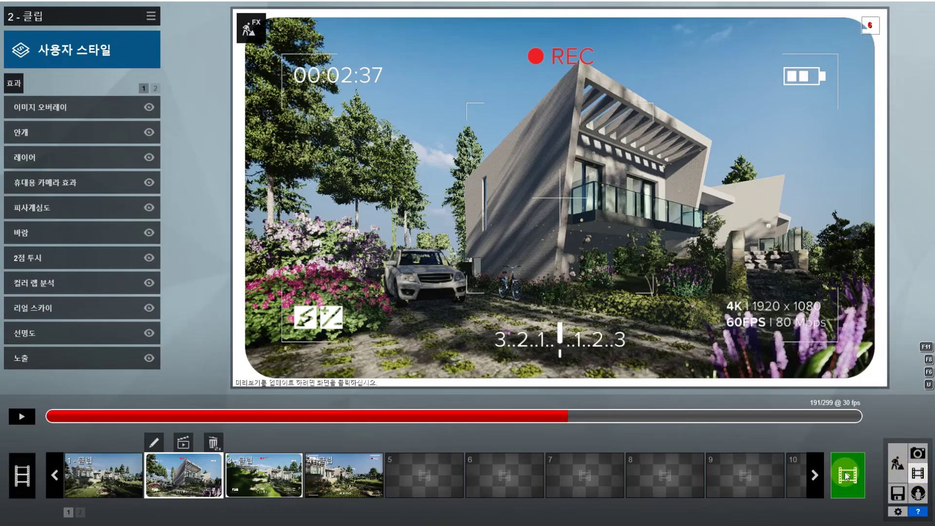
{"action": "left_click", "coordinate": [22, 477]}
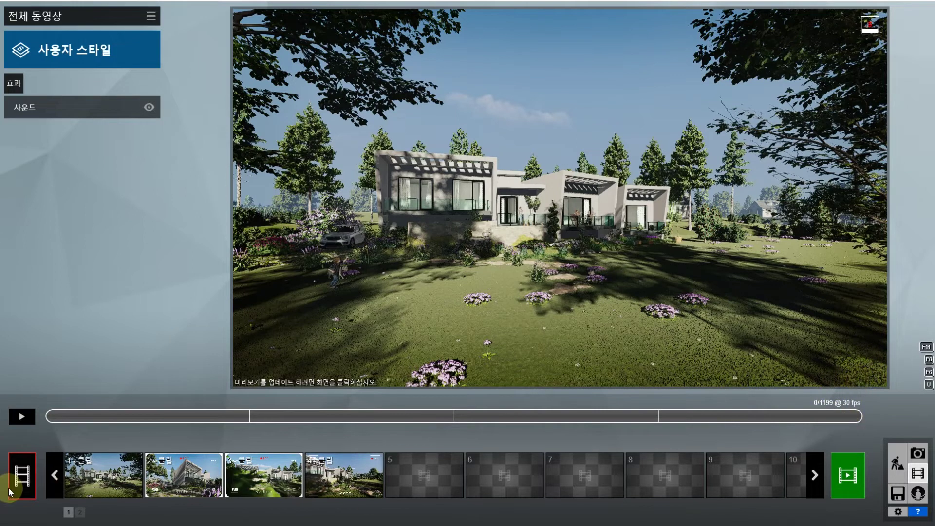
{"action": "left_click", "coordinate": [847, 475]}
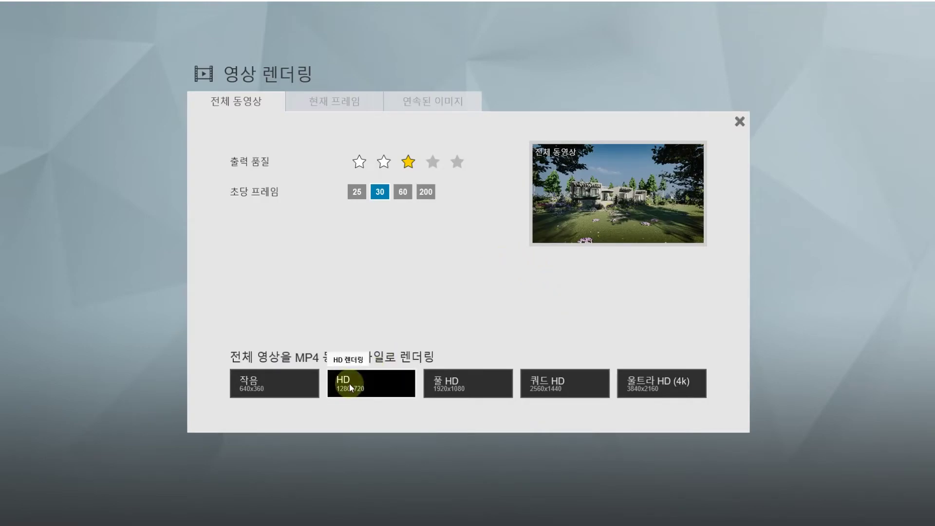
{"action": "left_click", "coordinate": [452, 388]}
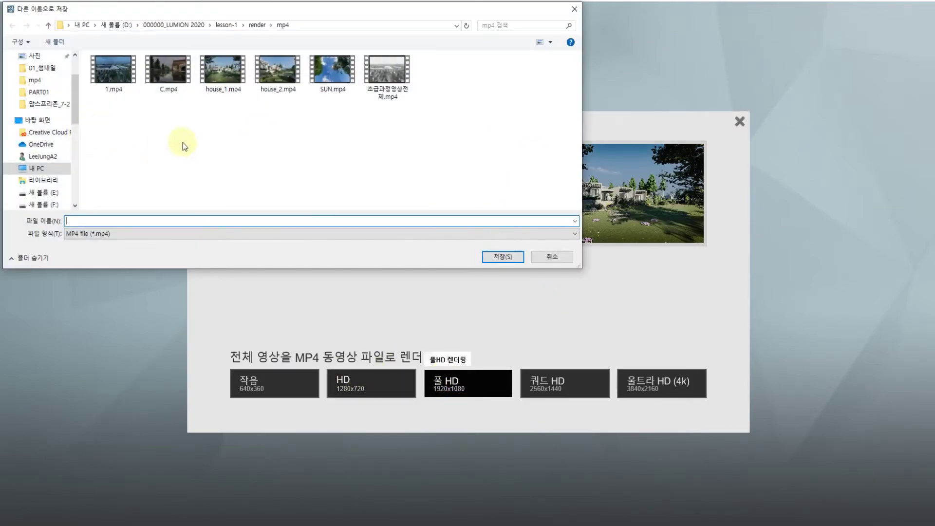
{"action": "left_click", "coordinate": [552, 256]}
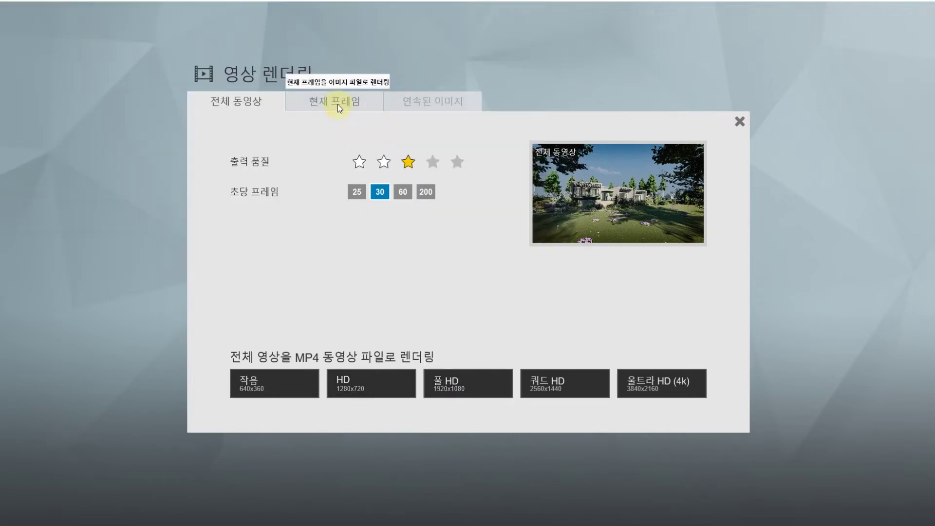
Set the image sequence render's frame range to start at frame 0, trying the keyframes option before returning to the range option
{"action": "left_click", "coordinate": [337, 104]}
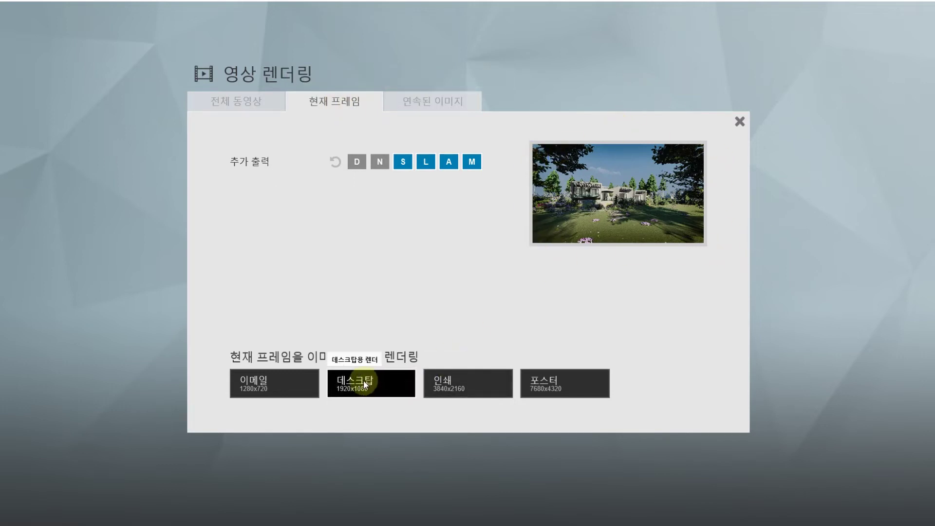
{"action": "left_click", "coordinate": [437, 101]}
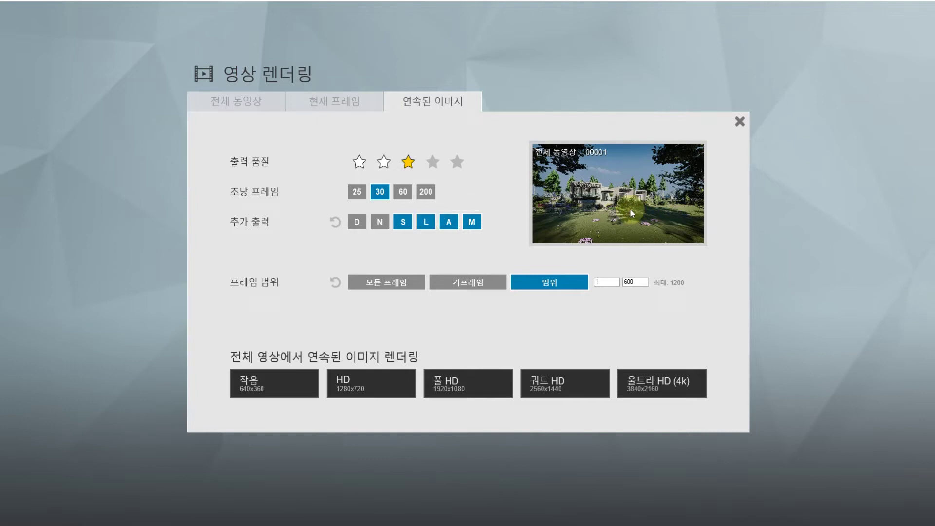
{"action": "left_click", "coordinate": [595, 282]}
{"action": "type", "text": "0"}
{"action": "left_click", "coordinate": [638, 283]}
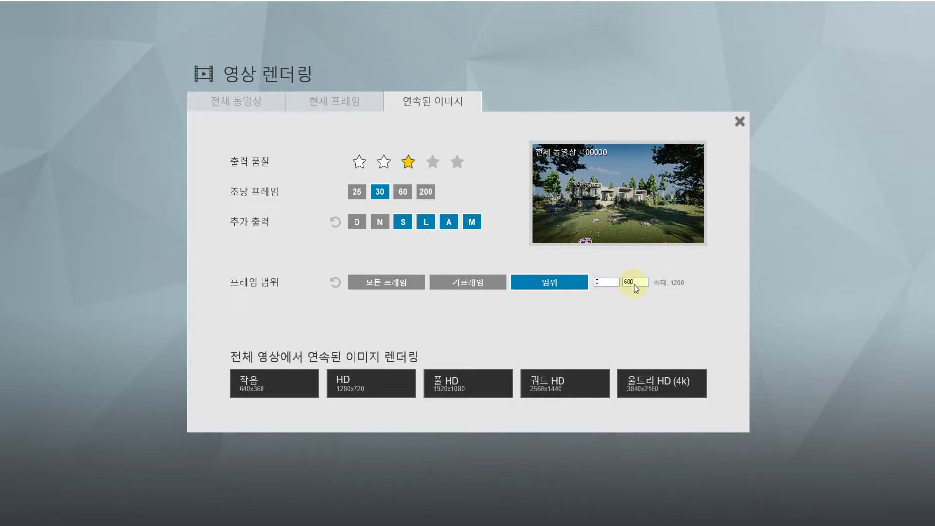
{"action": "left_click_drag", "start_coordinate": [639, 283], "coordinate": [621, 283]}
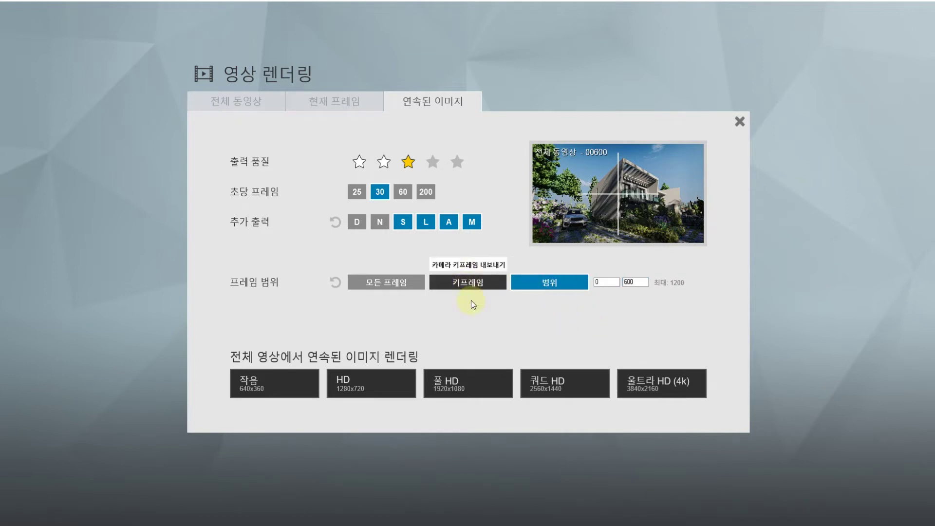
{"action": "left_click", "coordinate": [469, 283]}
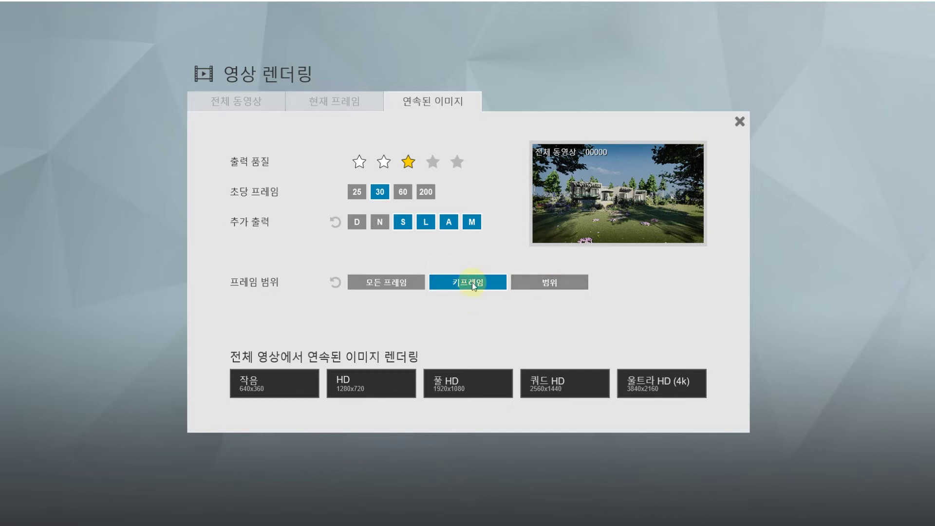
{"action": "left_click", "coordinate": [548, 287]}
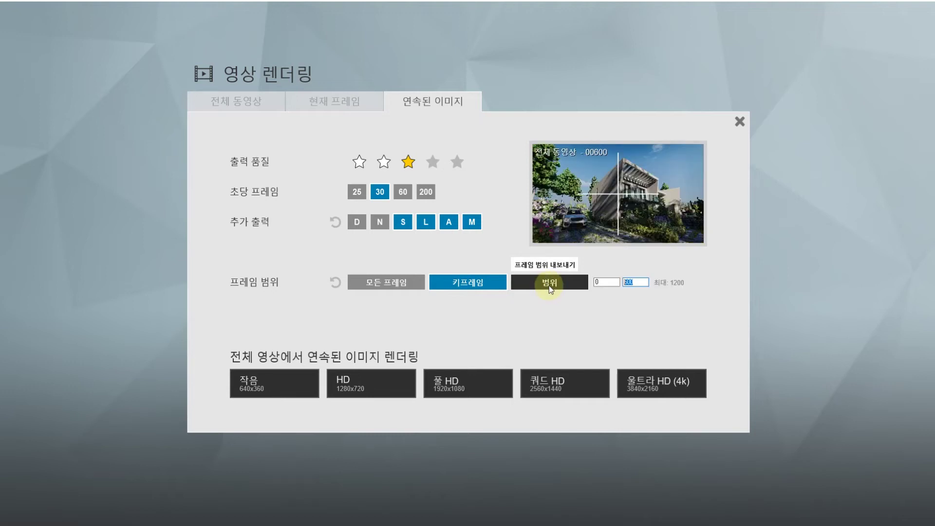
Choose the range option for the whole-movie image sequence, and check the image sequence render settings of clip 1 before closing them
{"action": "left_click", "coordinate": [548, 285]}
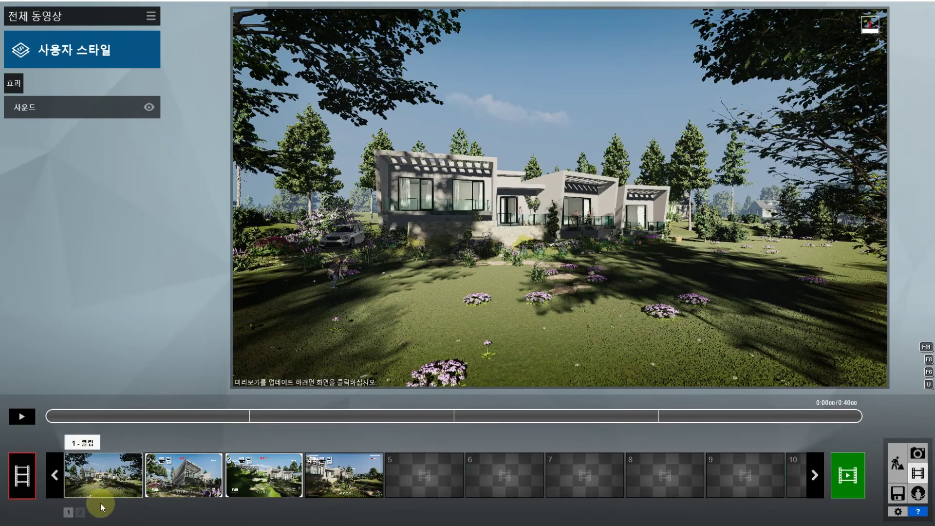
{"action": "left_click", "coordinate": [109, 478]}
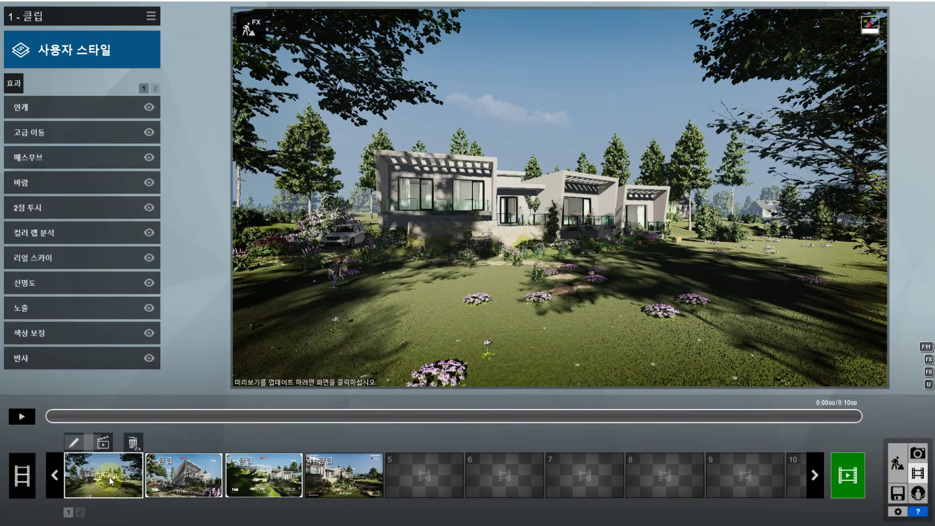
{"action": "left_click", "coordinate": [102, 443]}
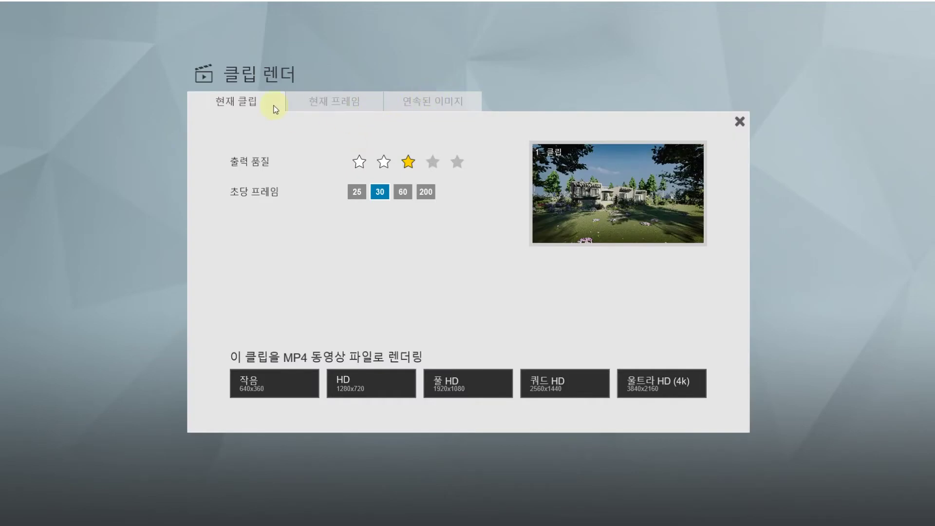
{"action": "left_click", "coordinate": [430, 101]}
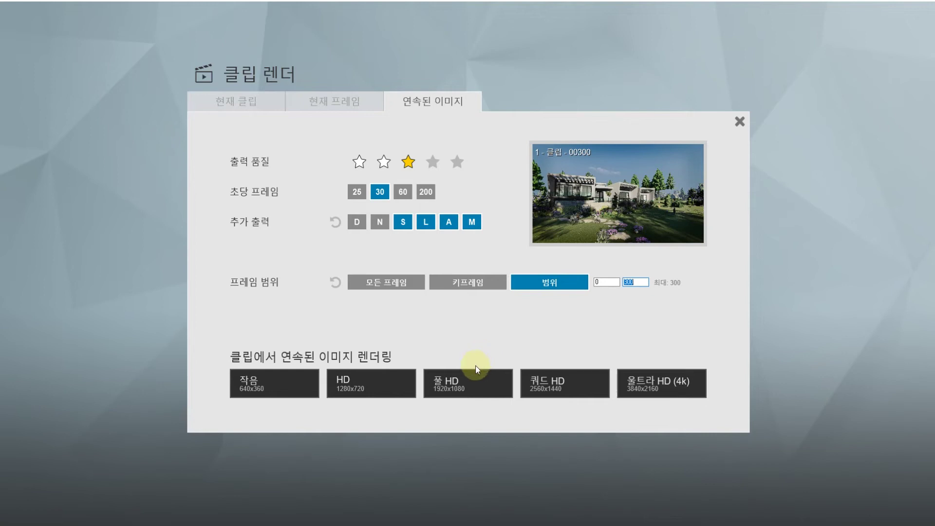
{"action": "left_click", "coordinate": [740, 123]}
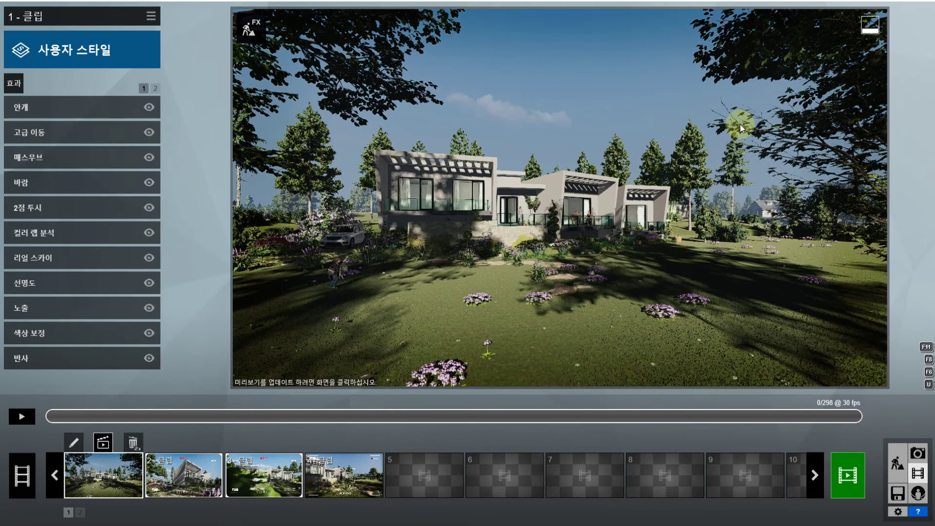
{"action": "left_click", "coordinate": [449, 286]}
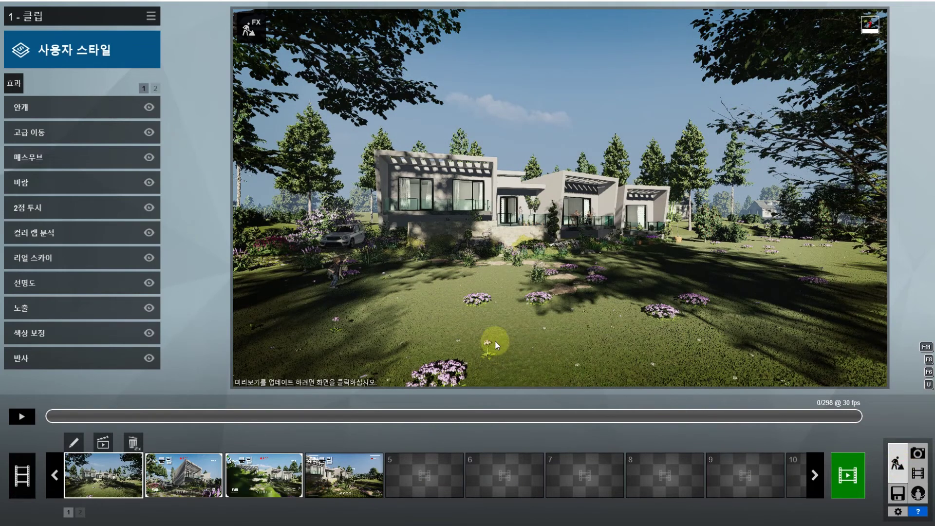
Toggle the edit-mode sound mute in the preferences and look over the garden around the placed sound source in build mode
{"action": "left_click", "coordinate": [898, 463]}
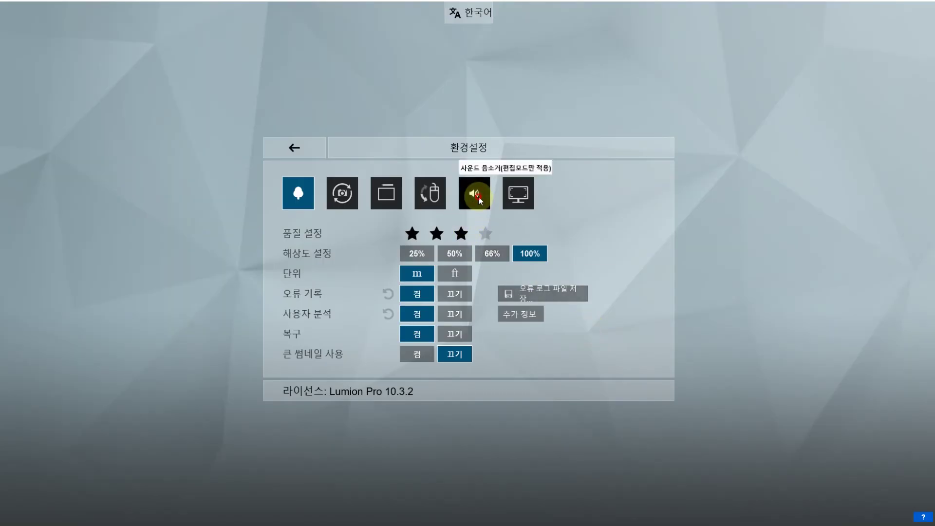
{"action": "left_click", "coordinate": [479, 198]}
{"action": "left_click", "coordinate": [294, 150]}
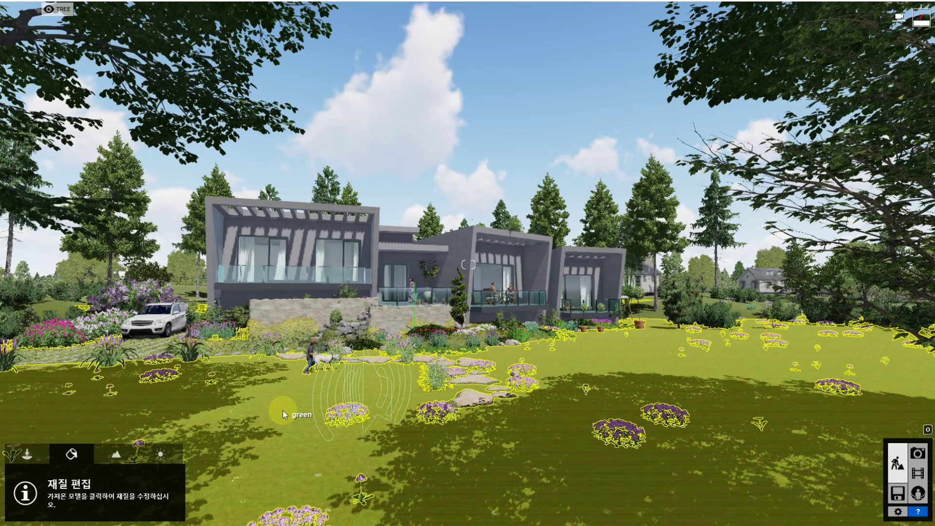
{"action": "left_click", "coordinate": [314, 407]}
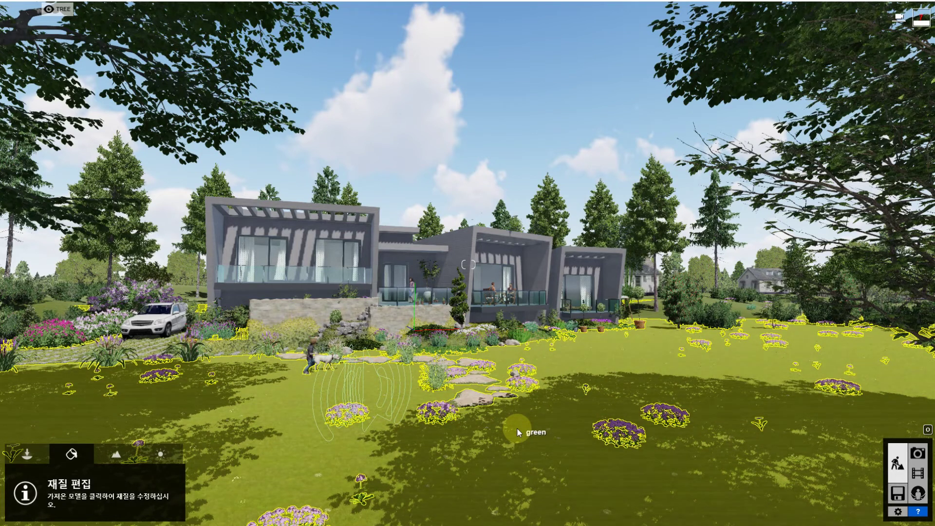
{"action": "right_click_drag", "start_coordinate": [517, 430], "coordinate": [553, 501]}
{"action": "key", "text": "q"}
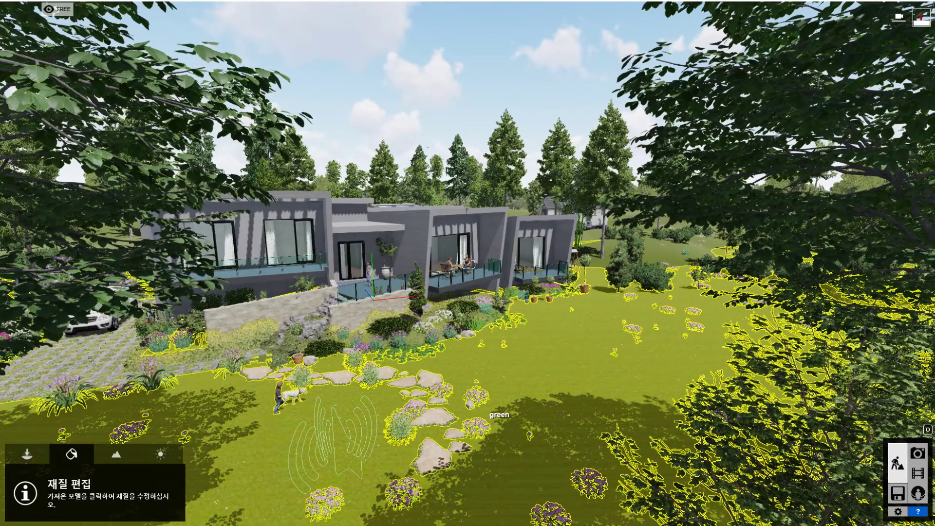
{"action": "right_click_drag", "start_coordinate": [312, 273], "coordinate": [298, 341]}
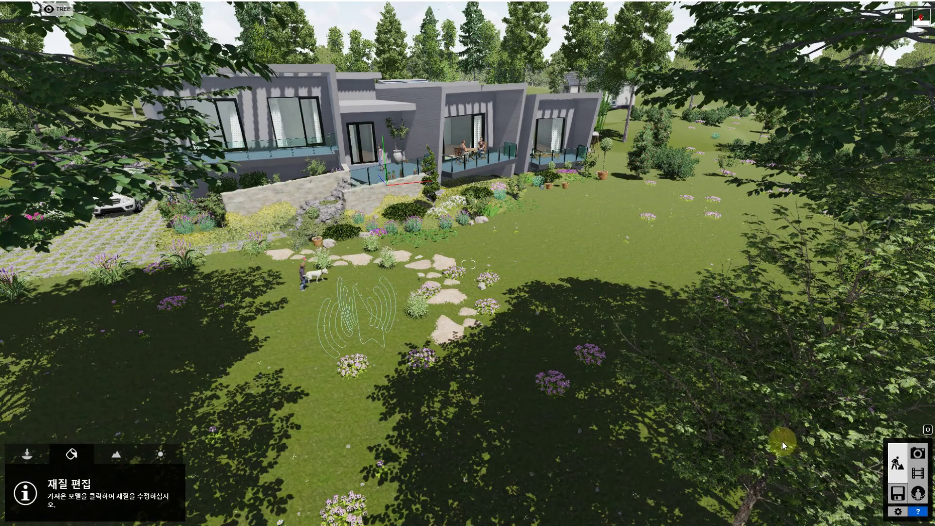
Return to movie mode and select clip 4 with the REC overlay
{"action": "left_click", "coordinate": [919, 455]}
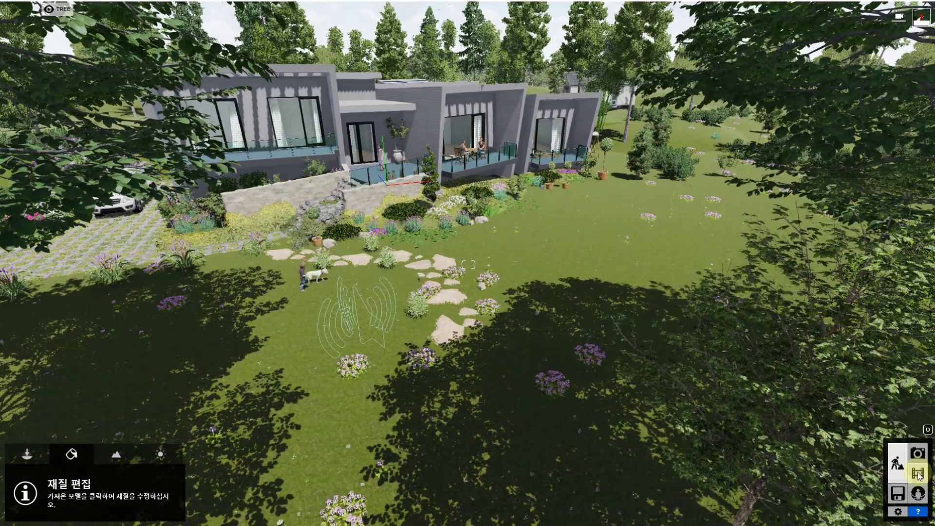
{"action": "left_click", "coordinate": [920, 473]}
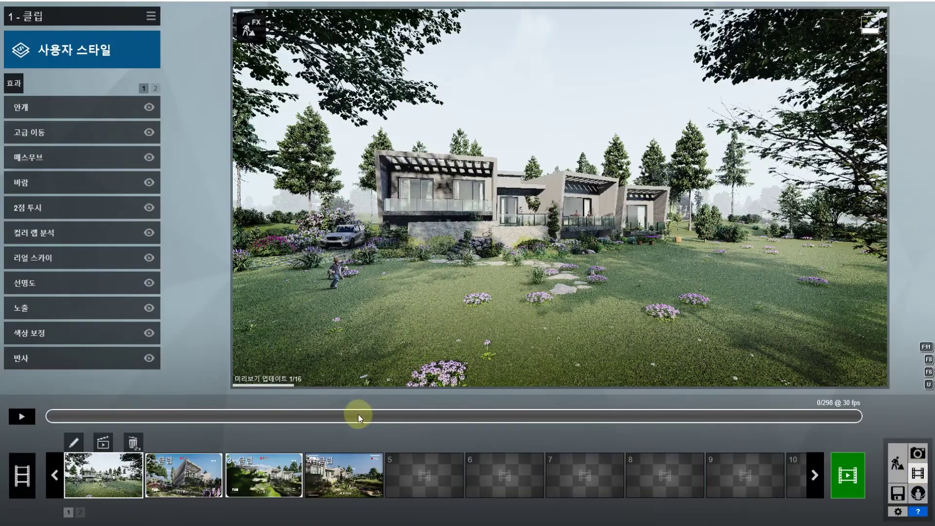
{"action": "left_click", "coordinate": [320, 491]}
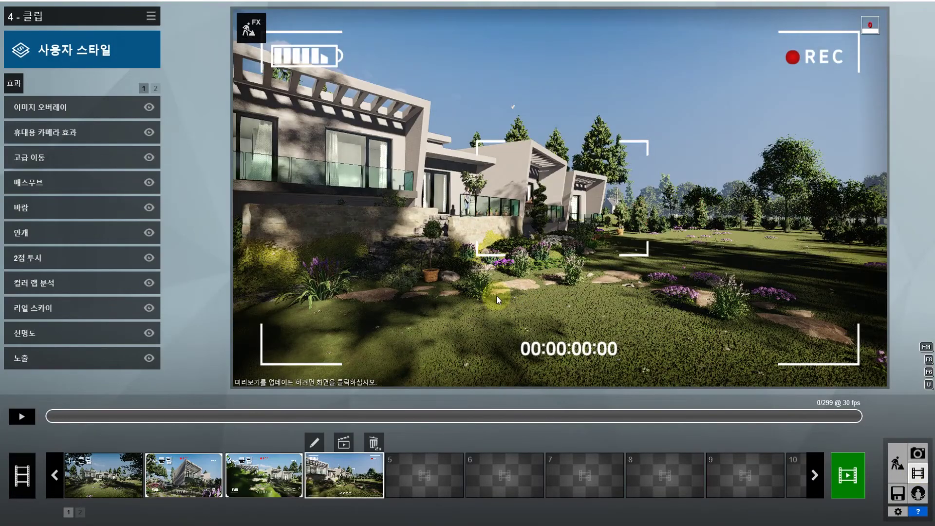